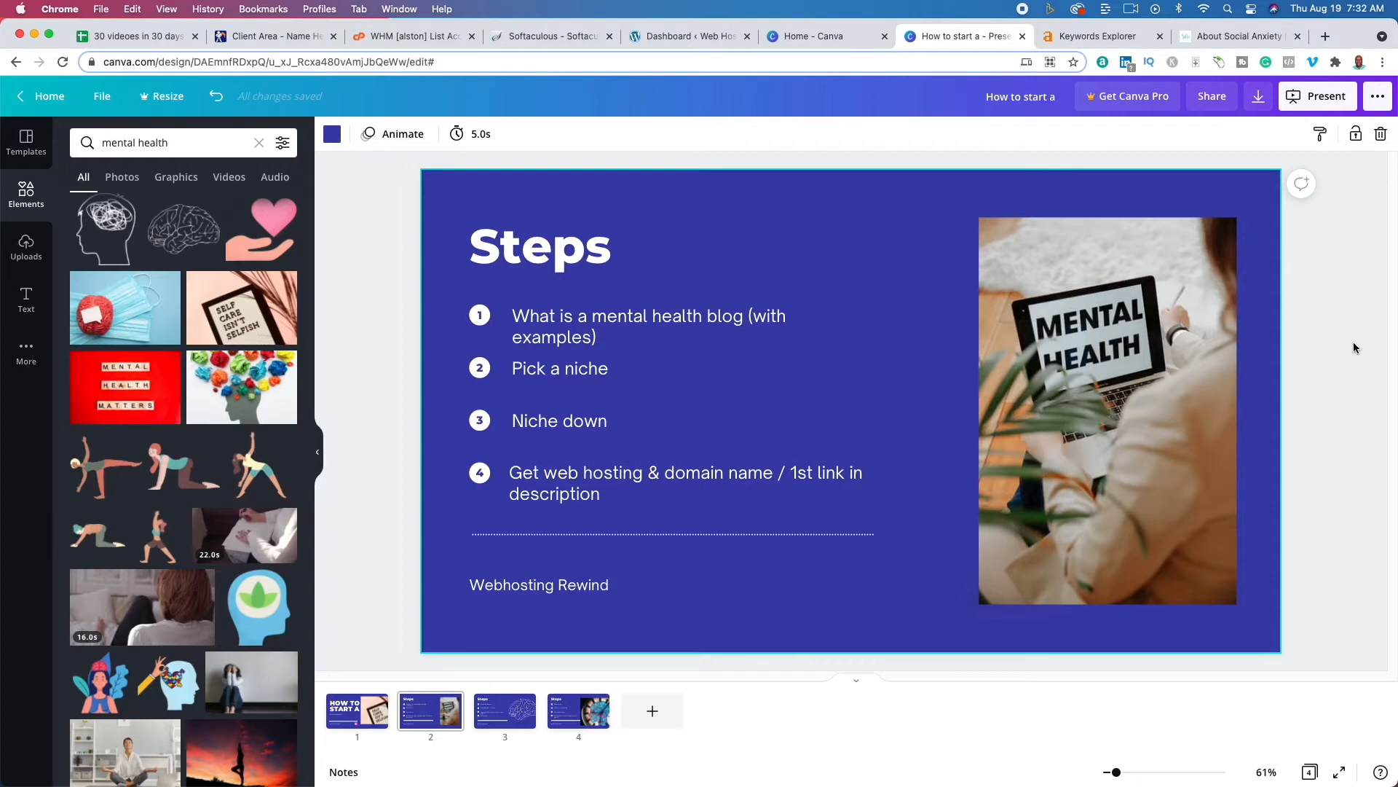
# Switch to the About Social Anxiety blog and examine its homepage categories and latest posts as a mental health blog example
pyautogui.click(1252, 41)
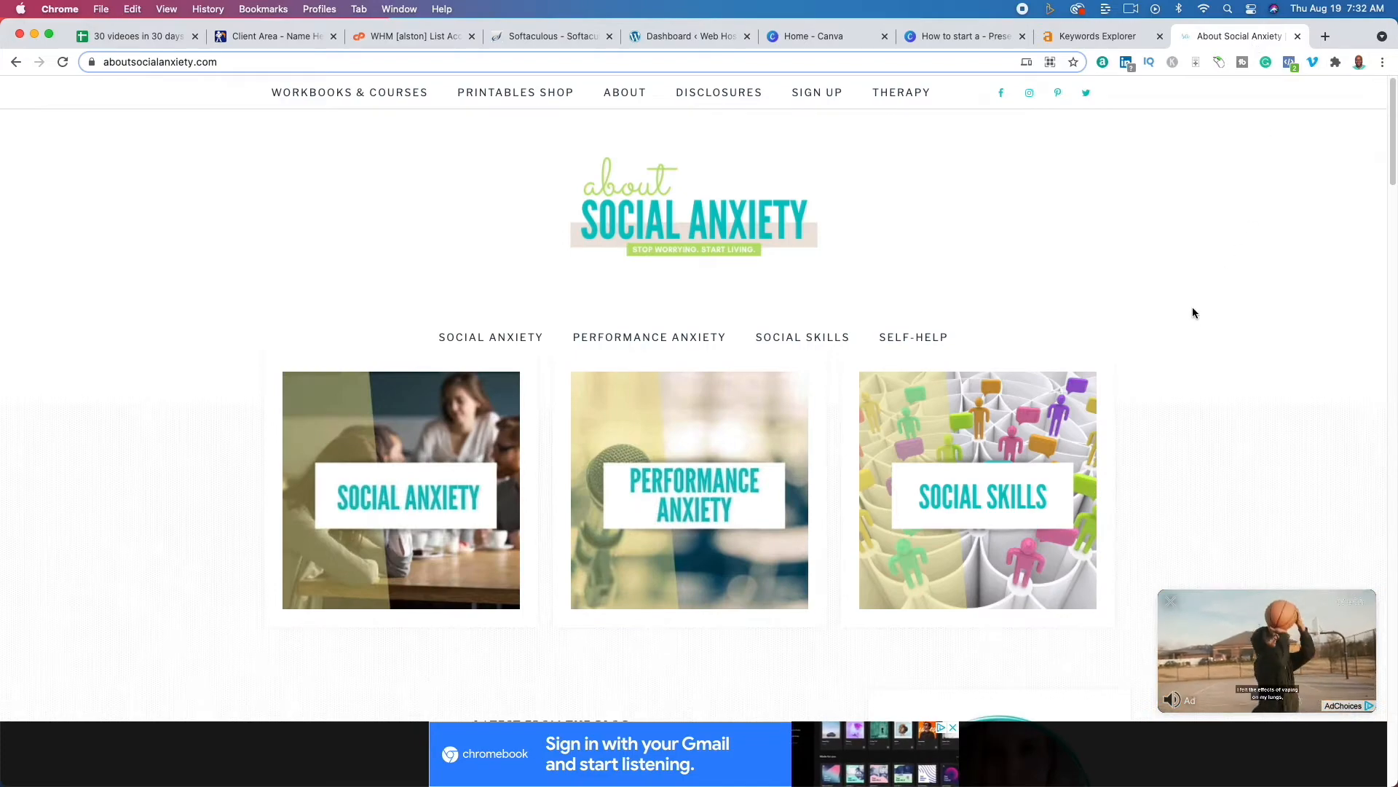
pyautogui.scroll(-10, 1169, 384)
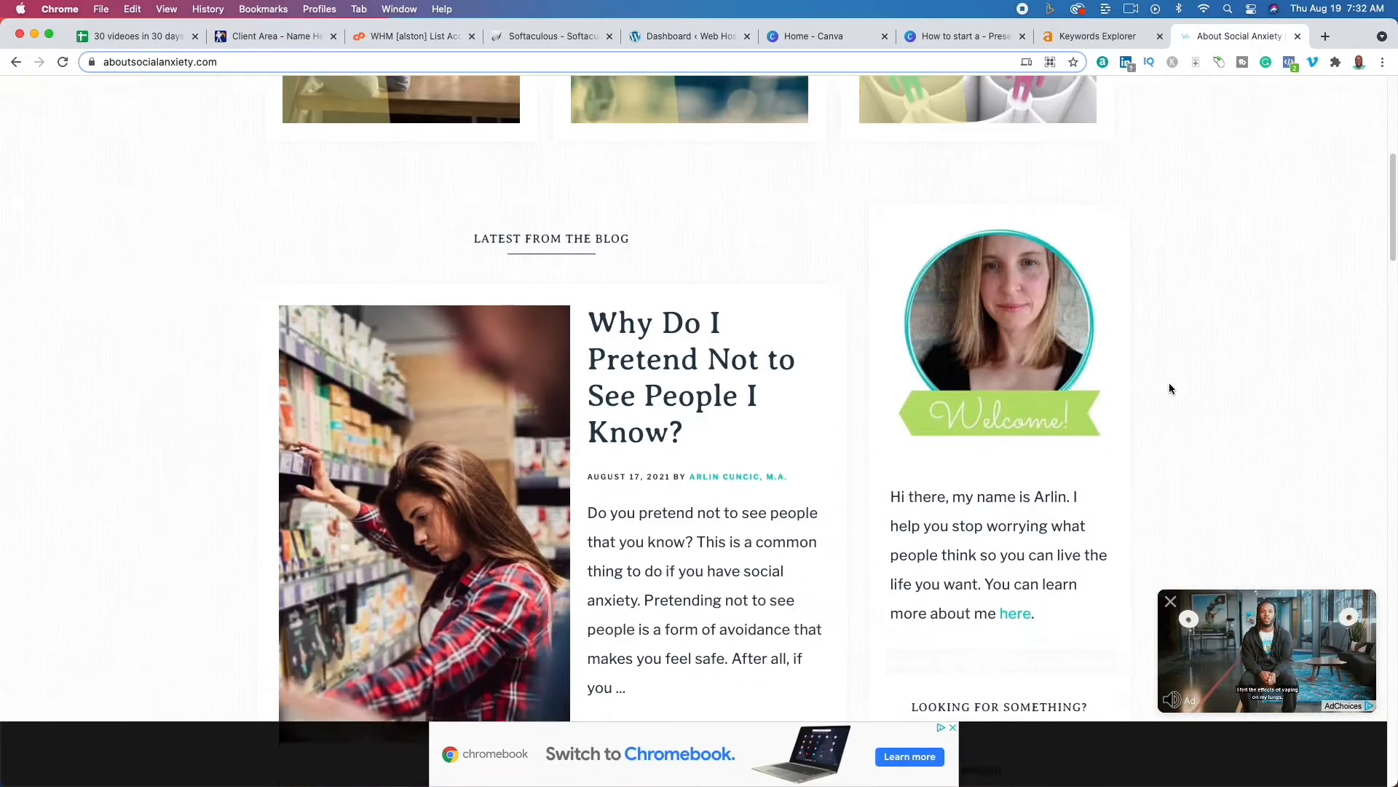
pyautogui.scroll(10, 1169, 384)
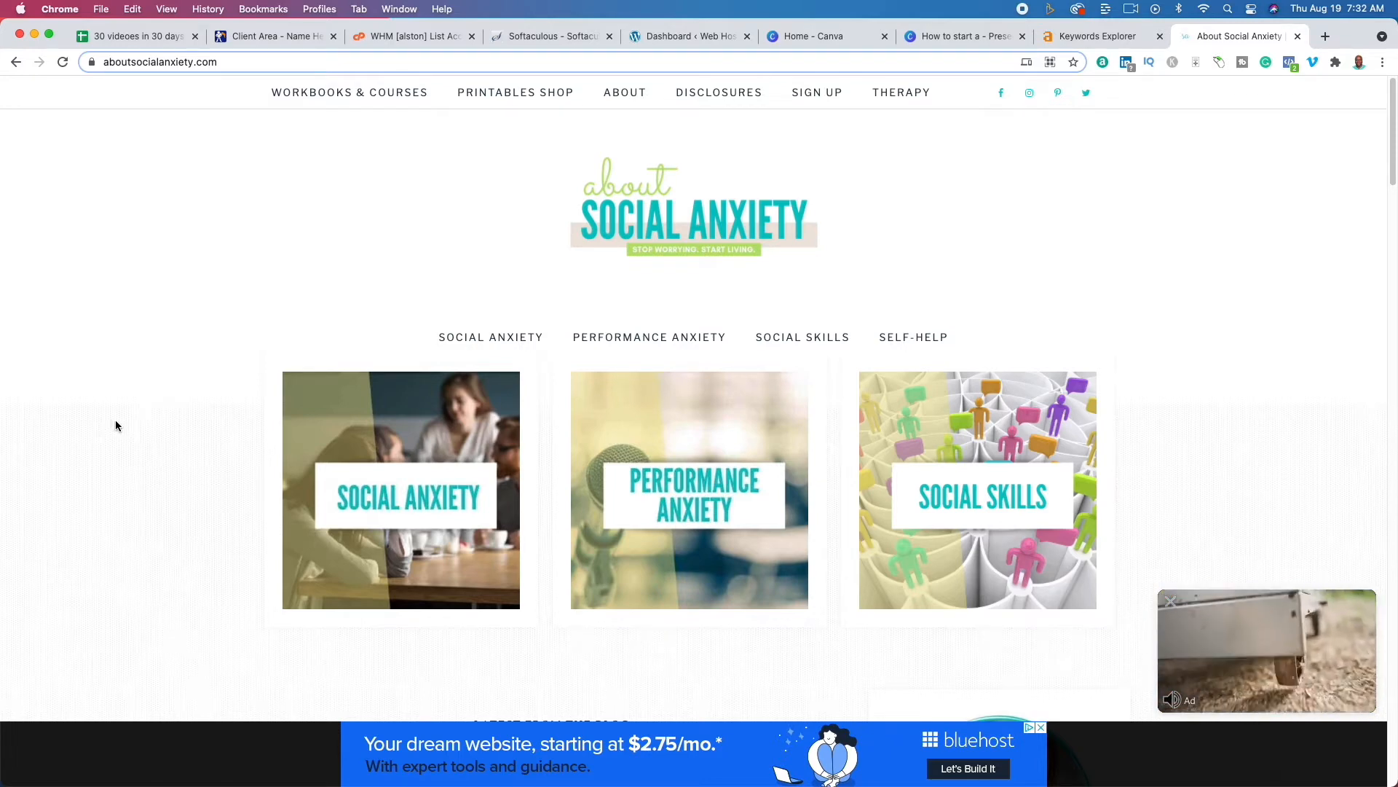
# Search Ahrefs Keywords Explorer for "mental health" and open the keyword's overview
pyautogui.click(1073, 42)
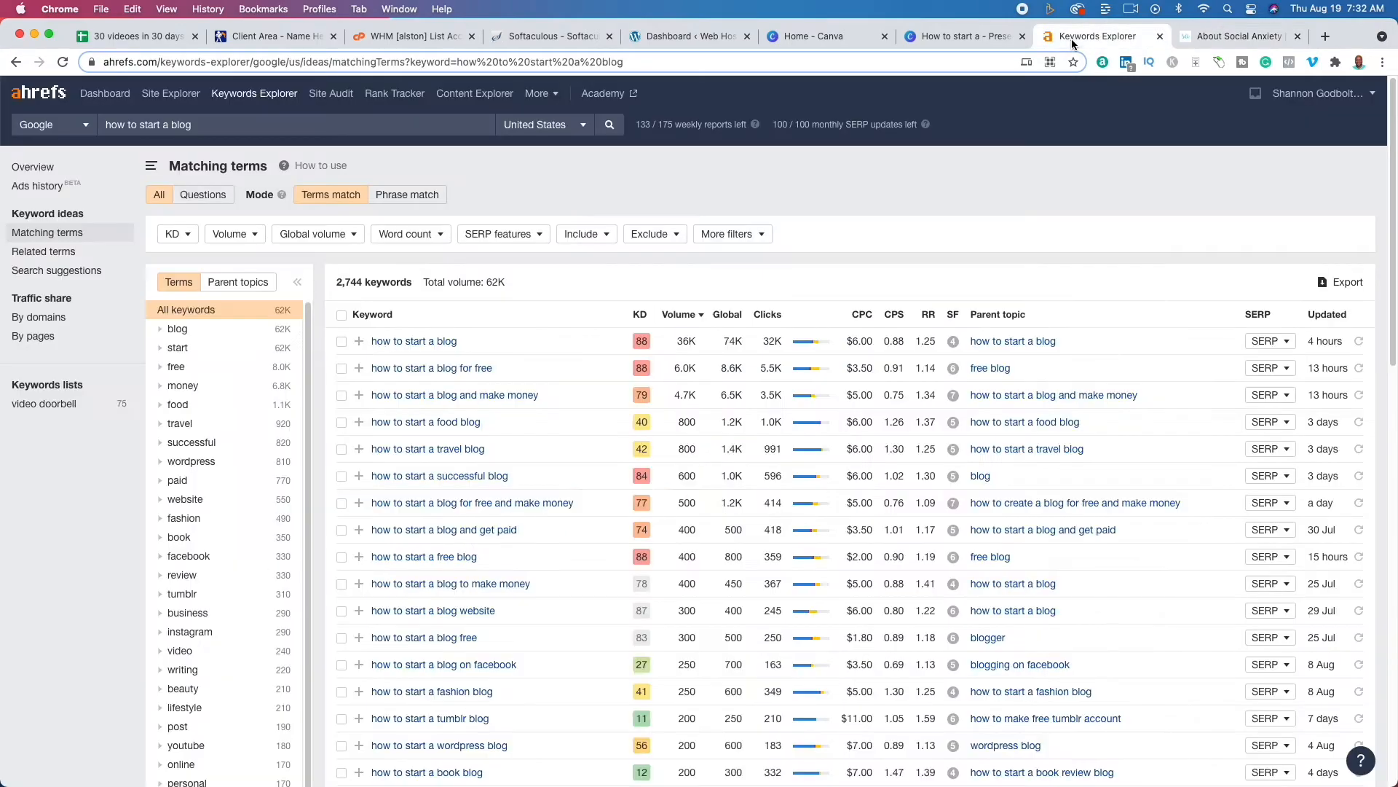
pyautogui.click(225, 131)
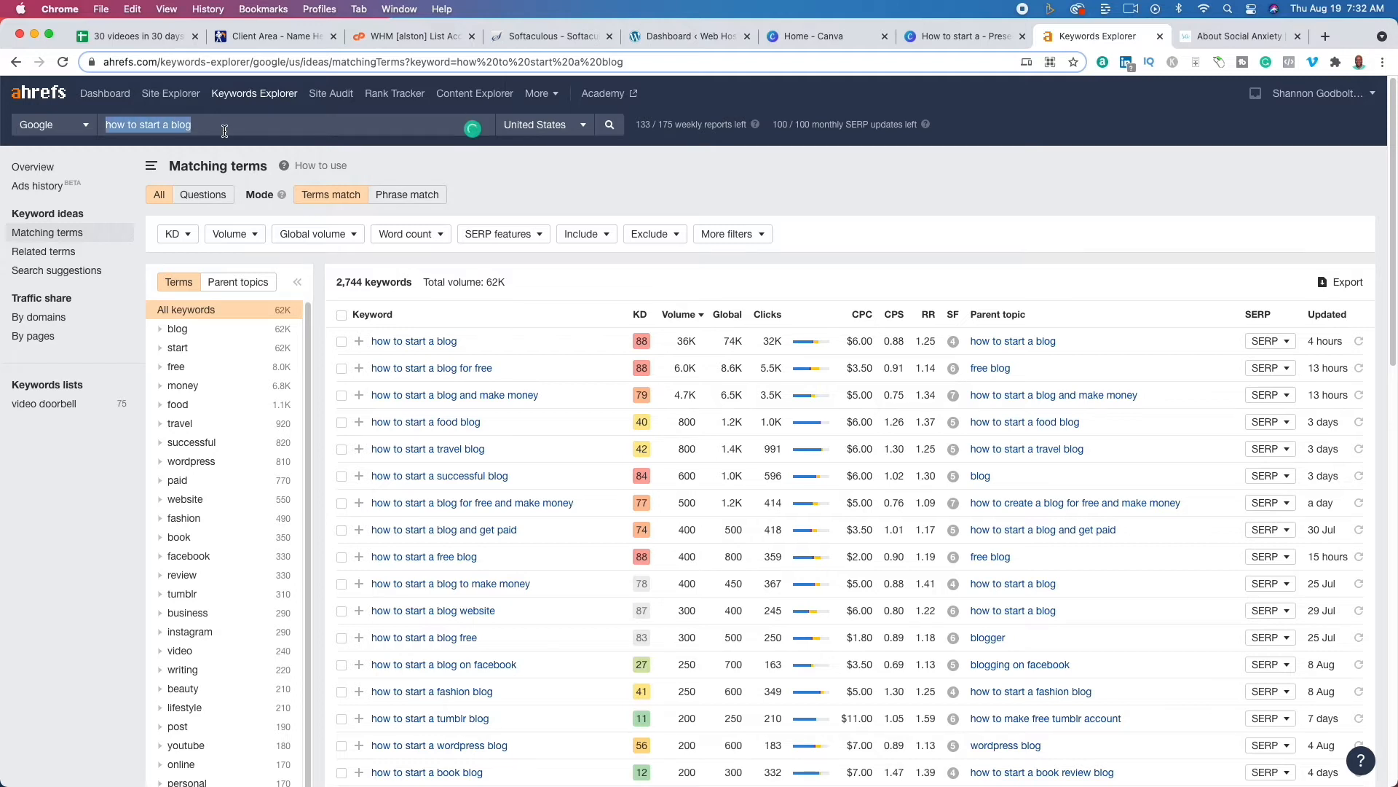
pyautogui.write('mental health')
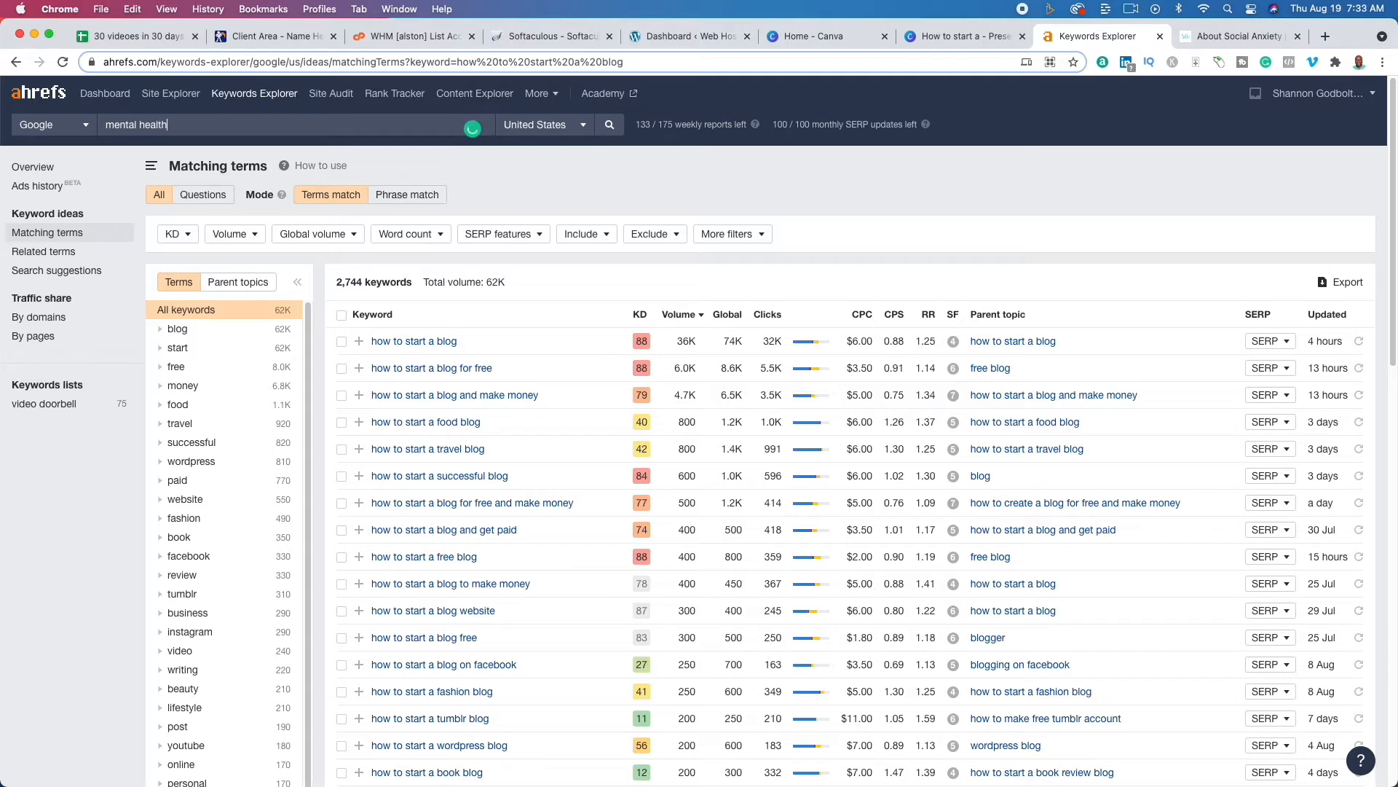
pyautogui.press('Return')
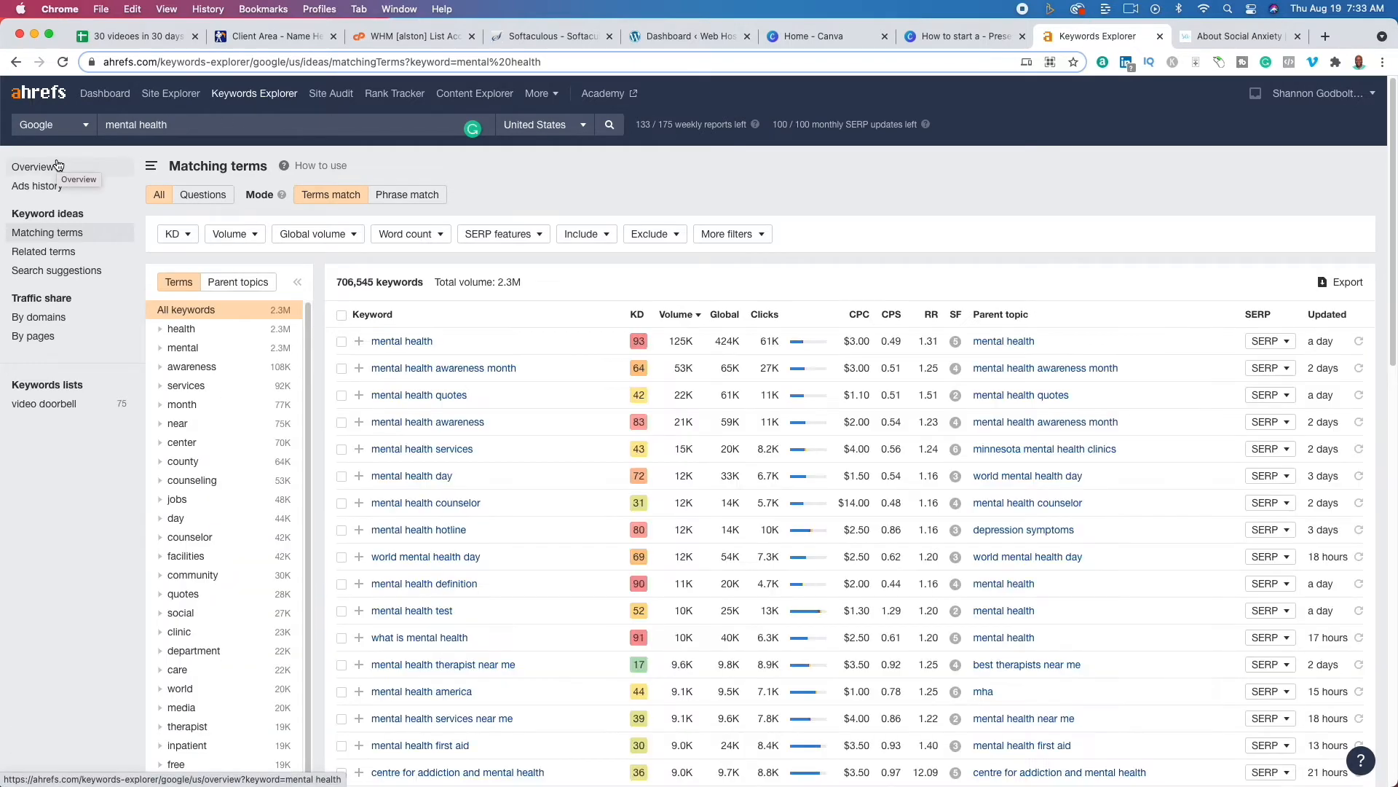
pyautogui.click(57, 166)
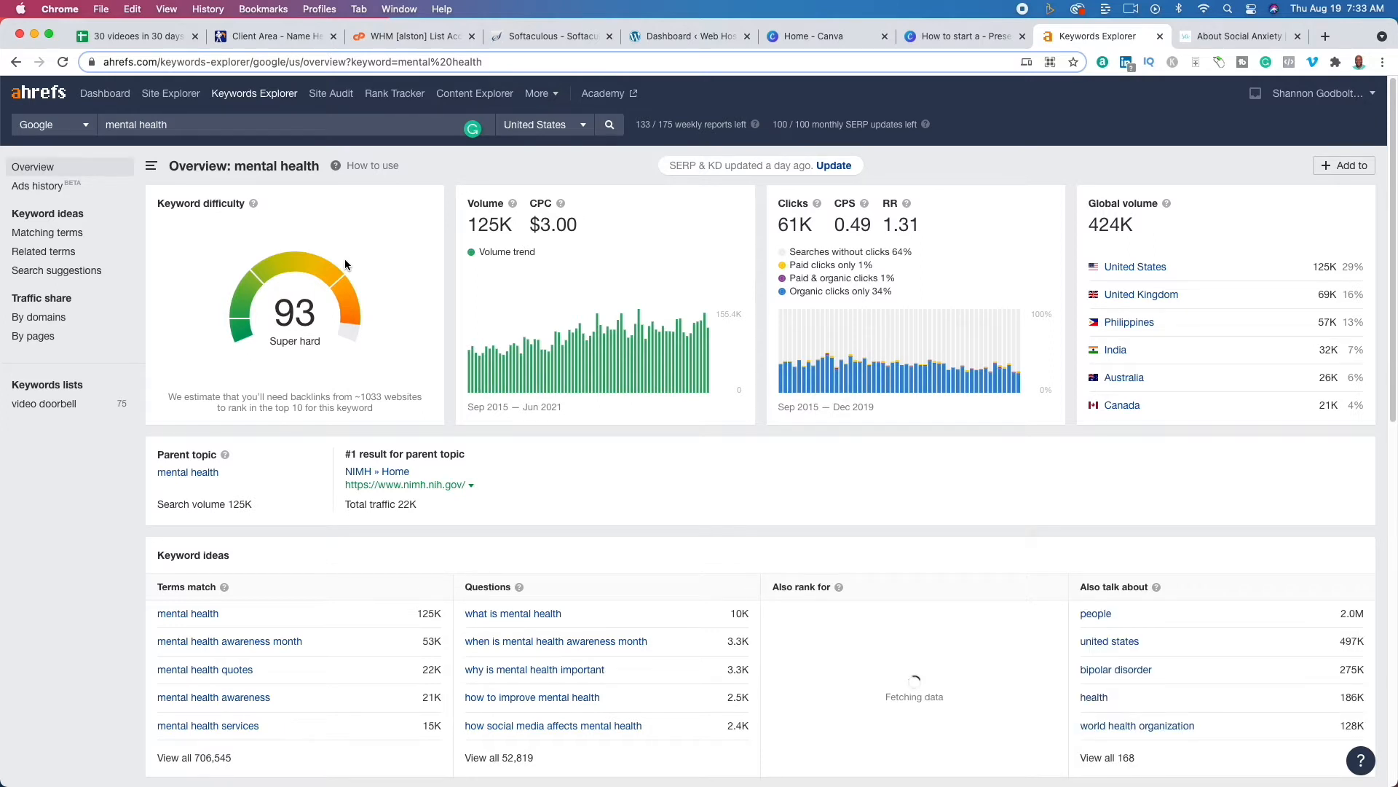
# Return to the About Social Anxiety blog, open its Performance Anxiety category, and select the page heading
pyautogui.click(1222, 38)
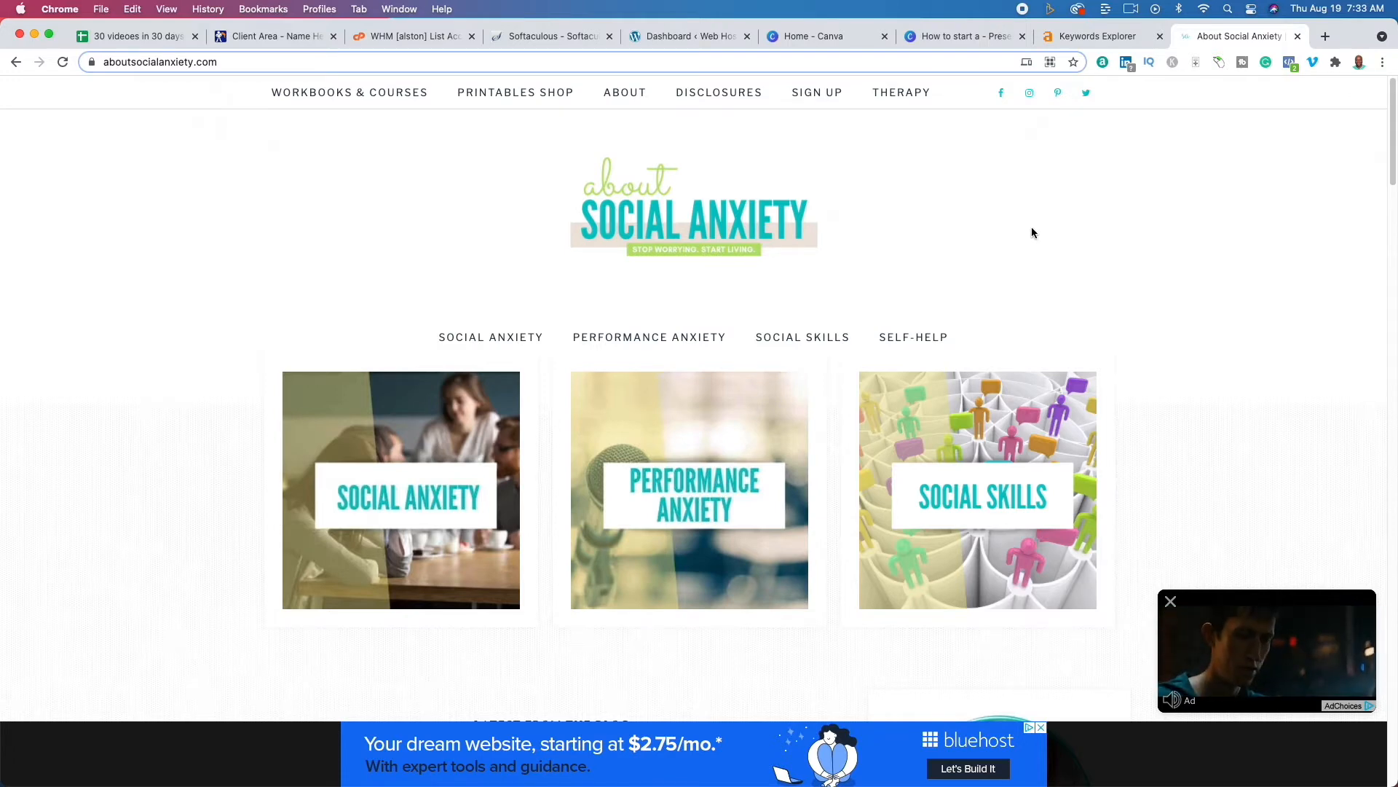
pyautogui.click(635, 337)
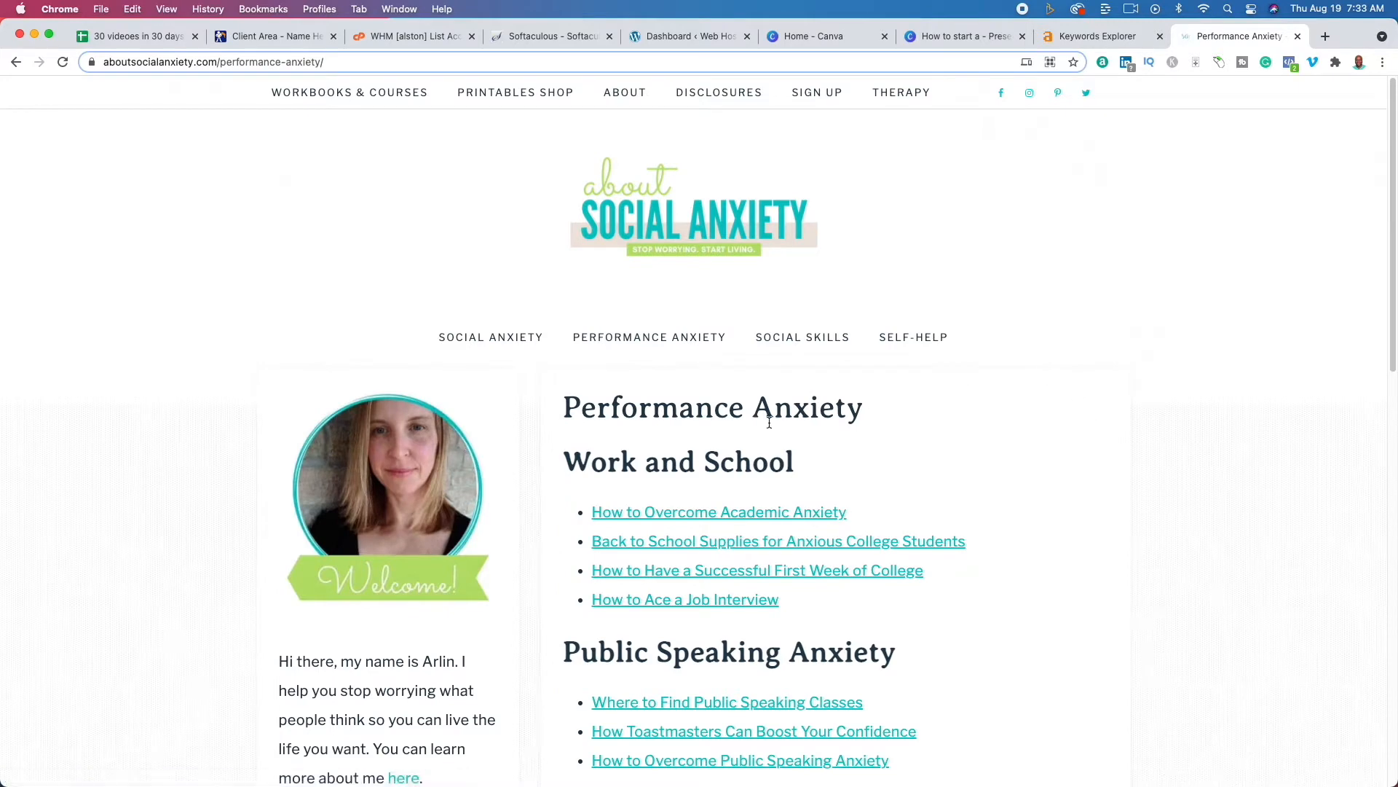
pyautogui.moveTo(566, 410); pyautogui.dragTo(863, 410)
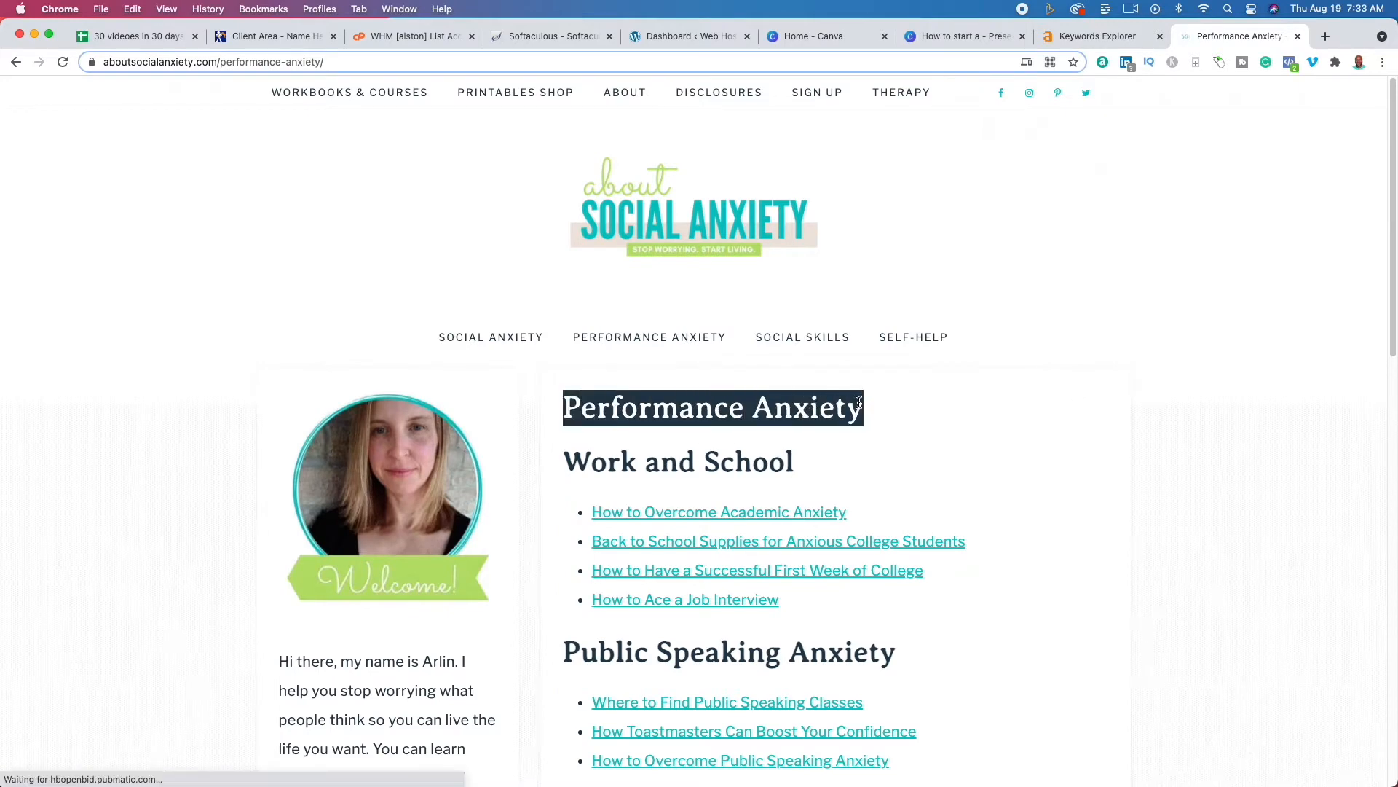
# Look up the overview for the keyword "performance anxiety" in Ahrefs Keywords Explorer
pyautogui.click(1099, 35)
pyautogui.press('super+a')
pyautogui.write('performance anxiety')
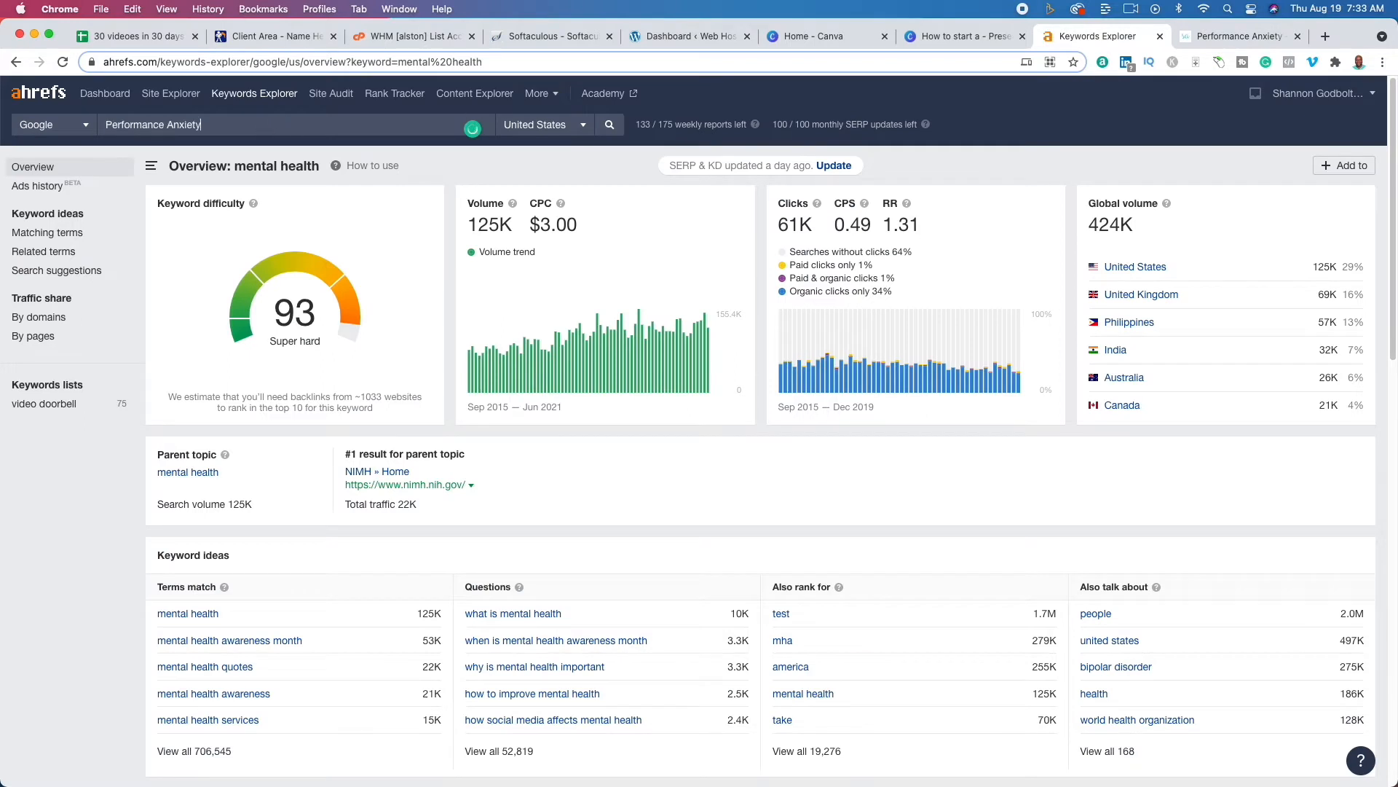
pyautogui.press('Return')
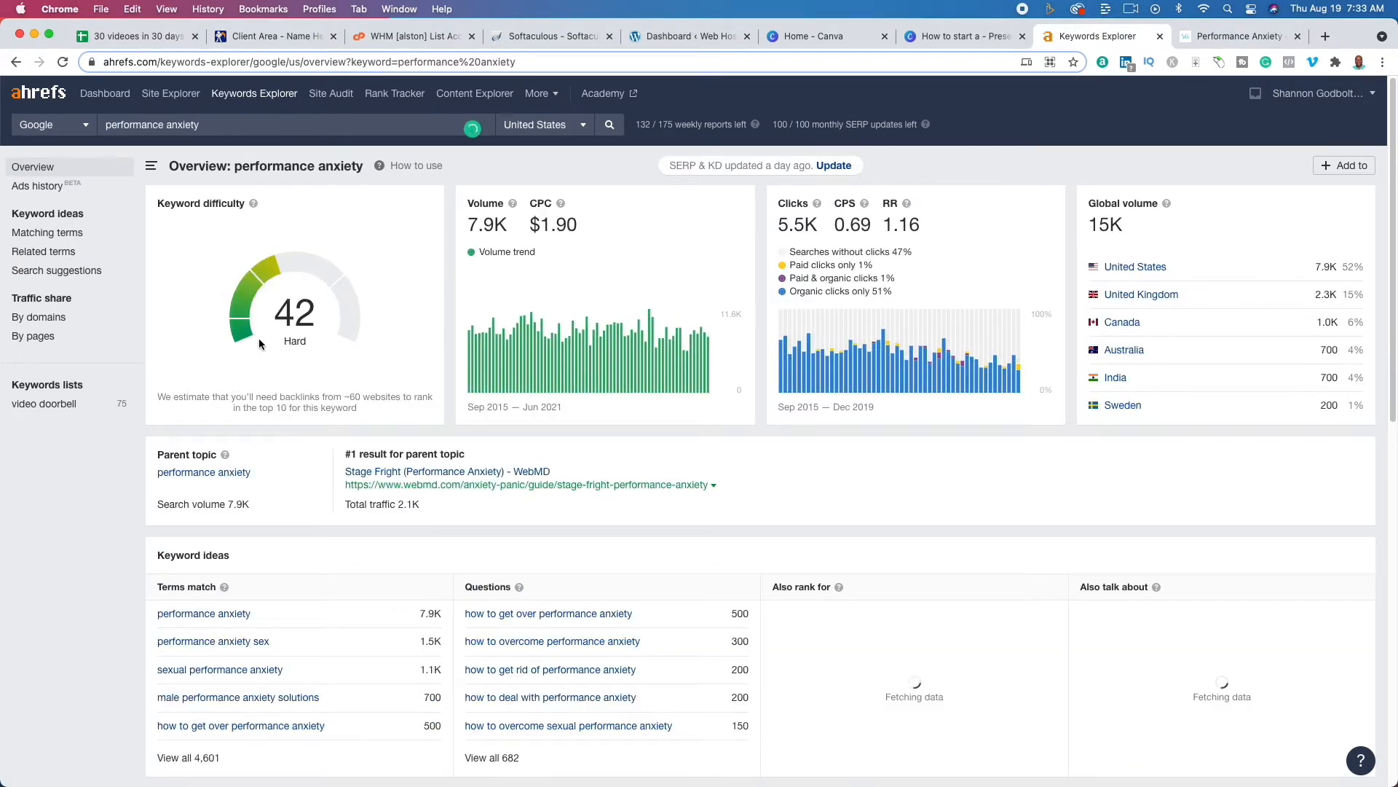
# Open the matching terms for "performance anxiety" and review the keyword list and its total volume
pyautogui.click(48, 233)
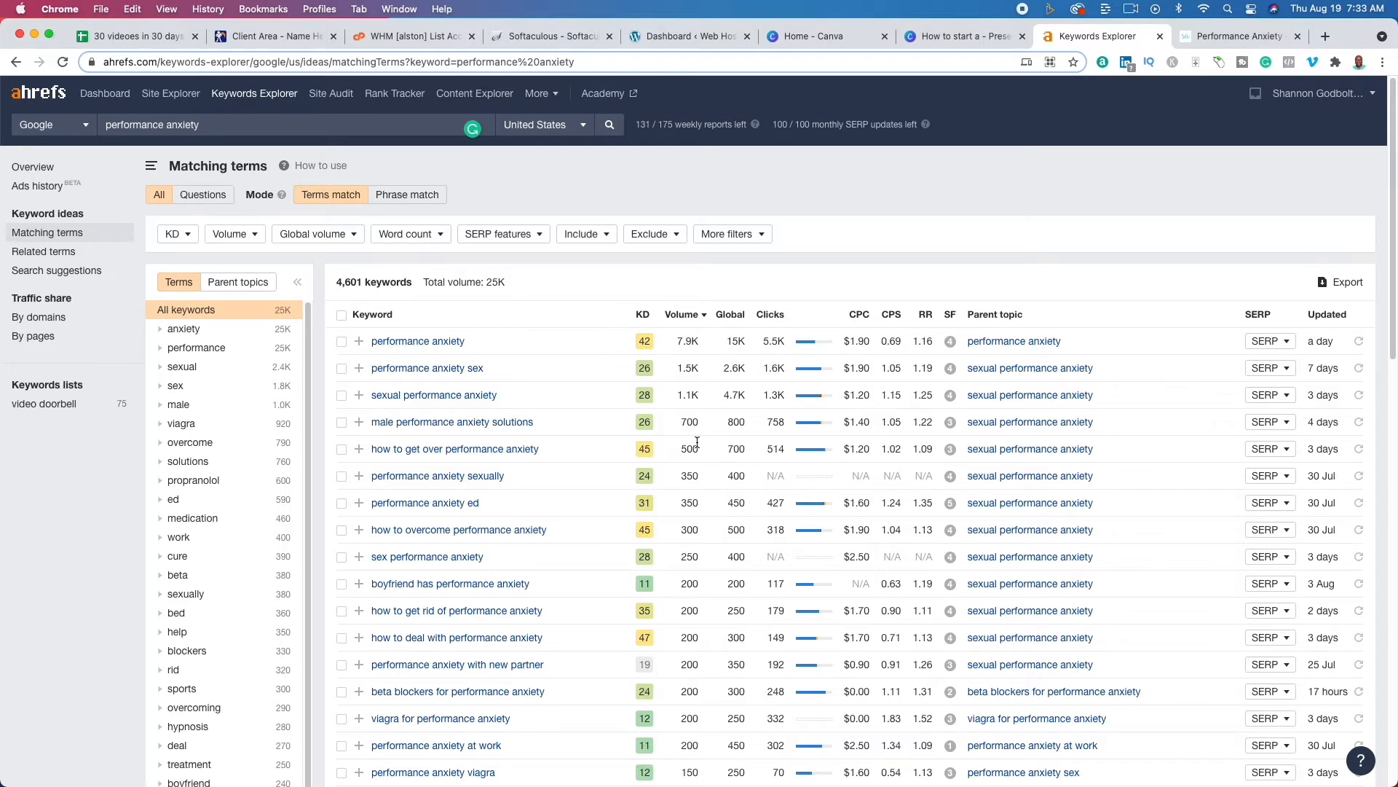
pyautogui.scroll(-5, 659, 428)
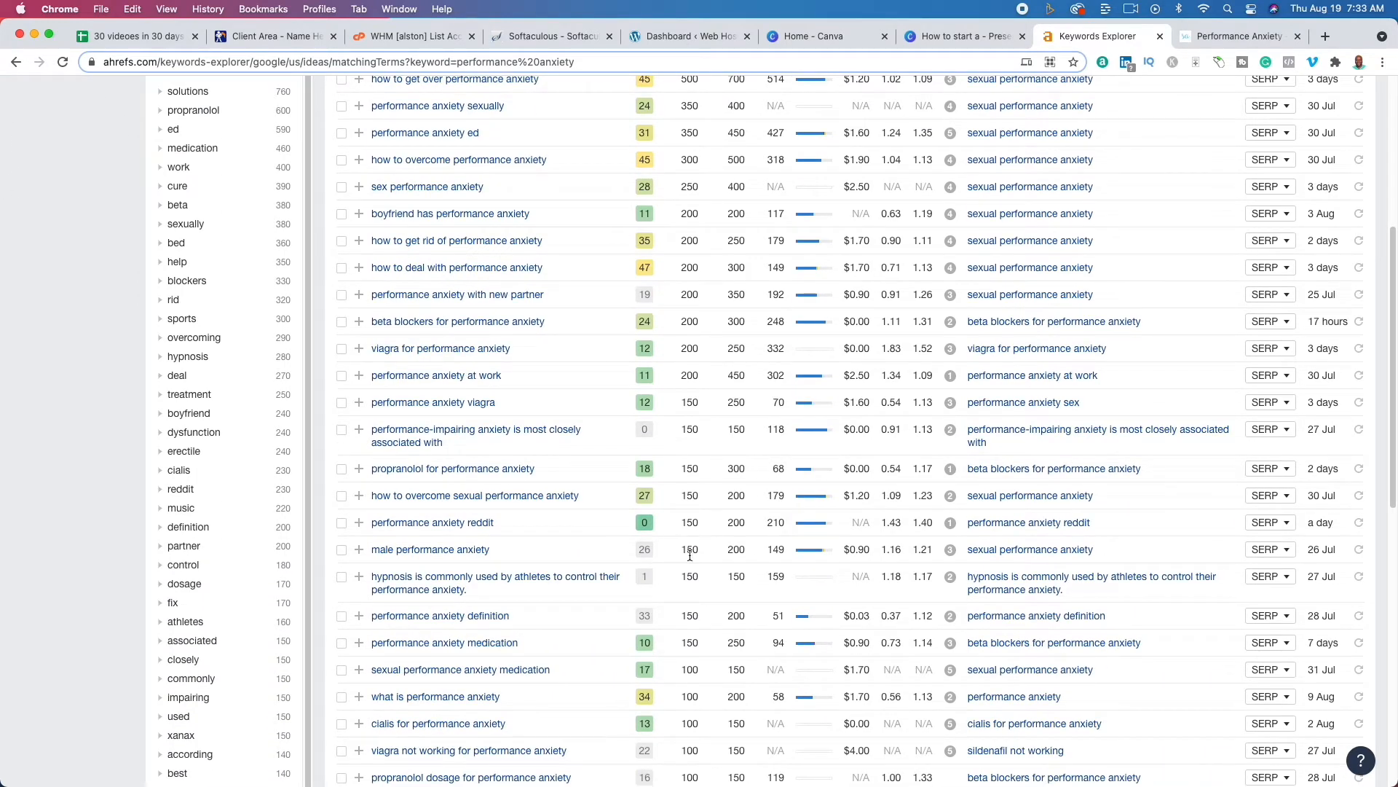
pyautogui.scroll(5, 656, 546)
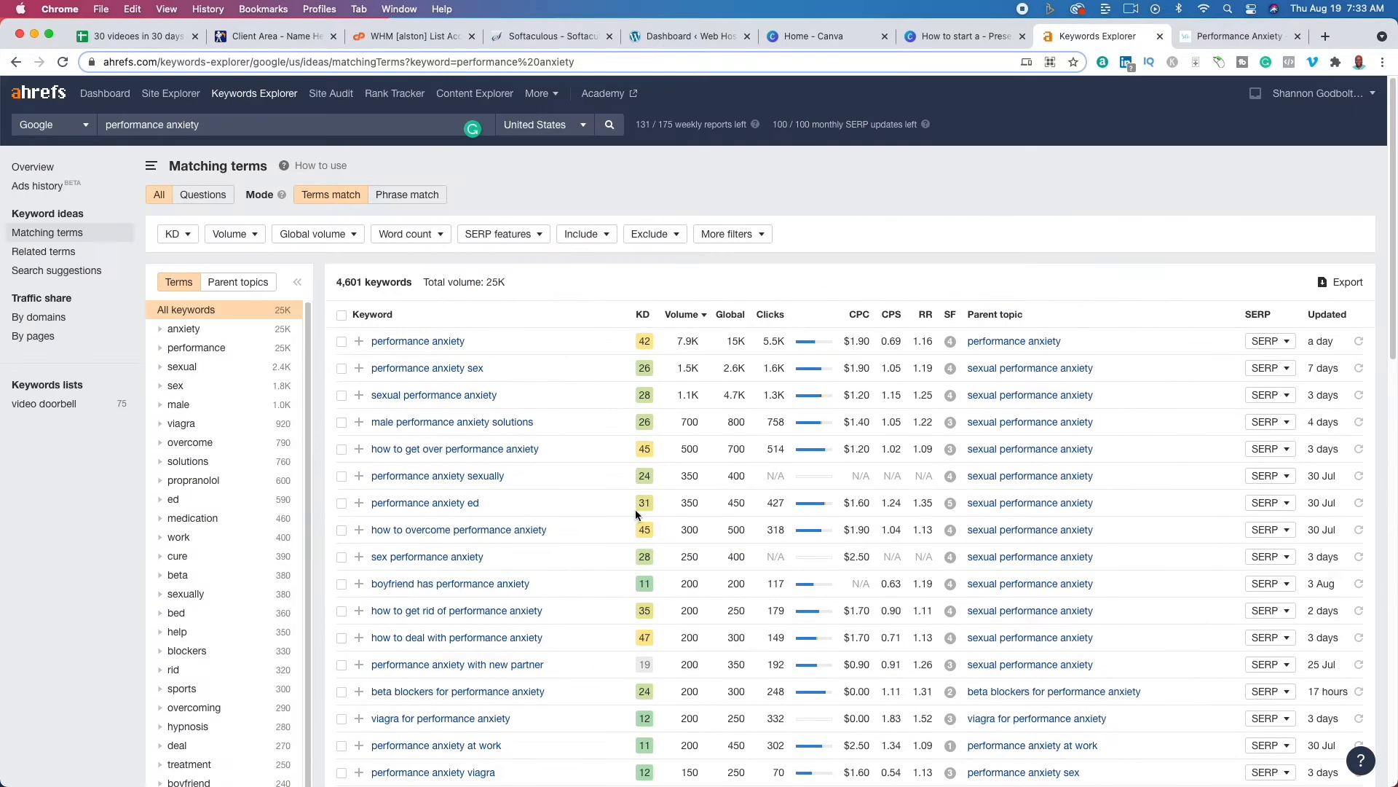
pyautogui.tripleClick(481, 283)
# Review the Steps slide in Canva alongside the blog's Performance Anxiety page, and open slide 3 of the presentation
pyautogui.click(979, 46)
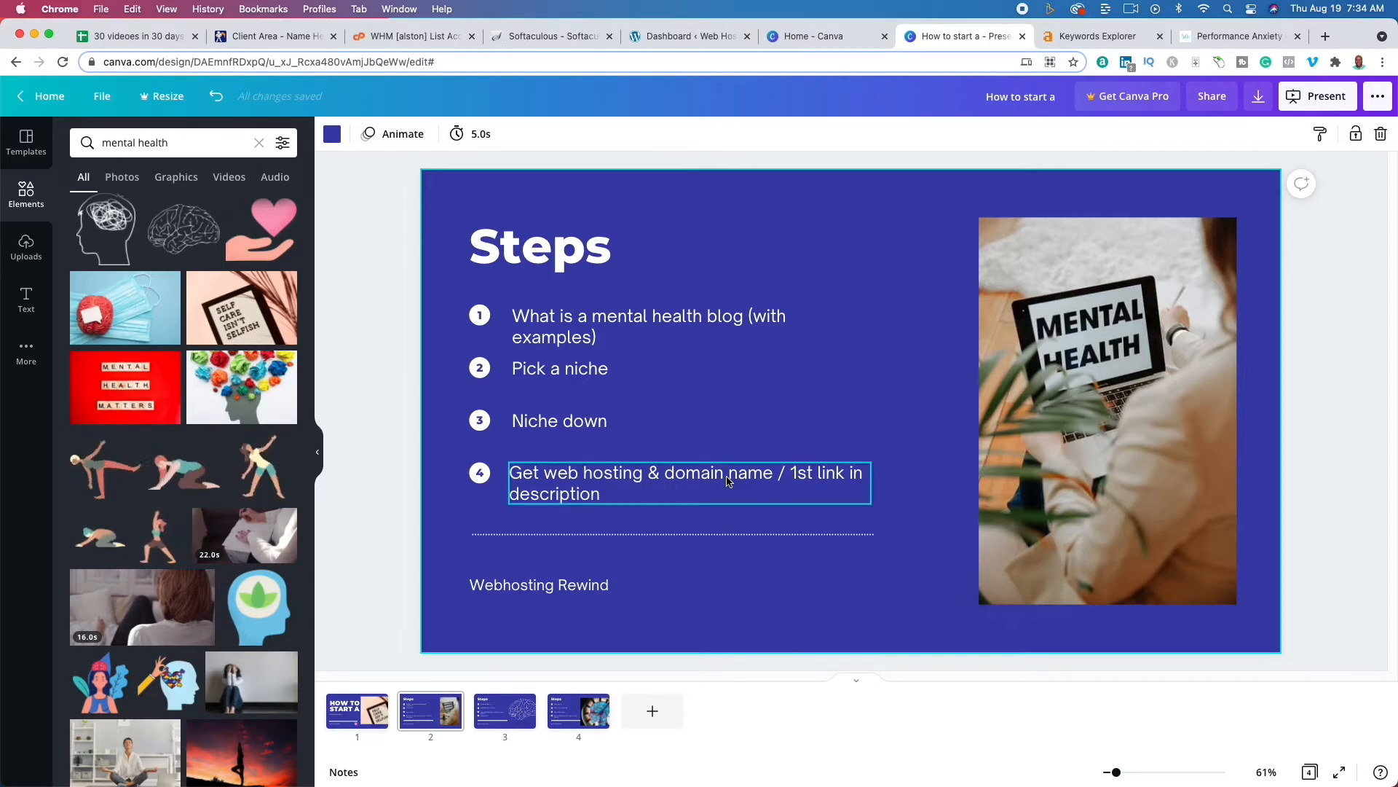
pyautogui.click(1218, 37)
pyautogui.click(928, 255)
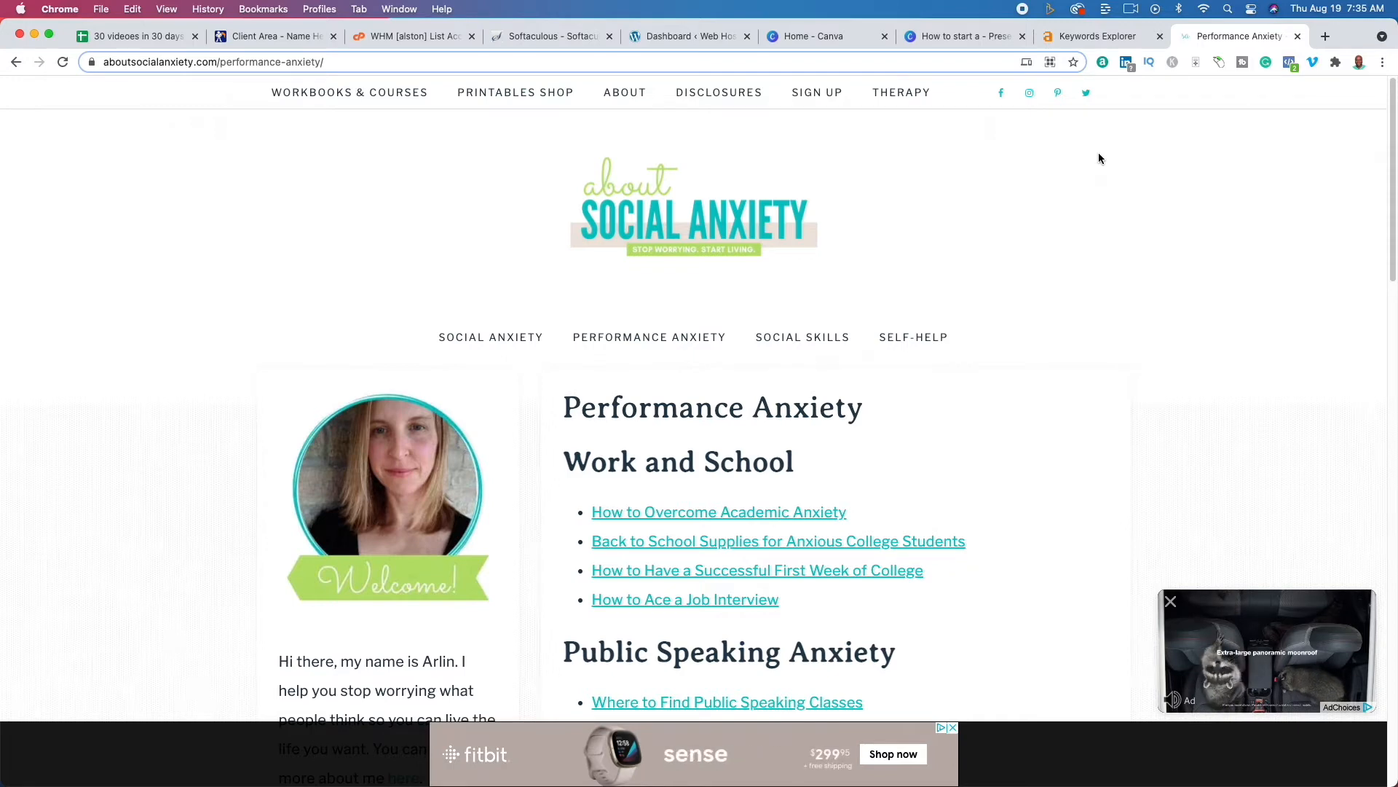
pyautogui.click(976, 37)
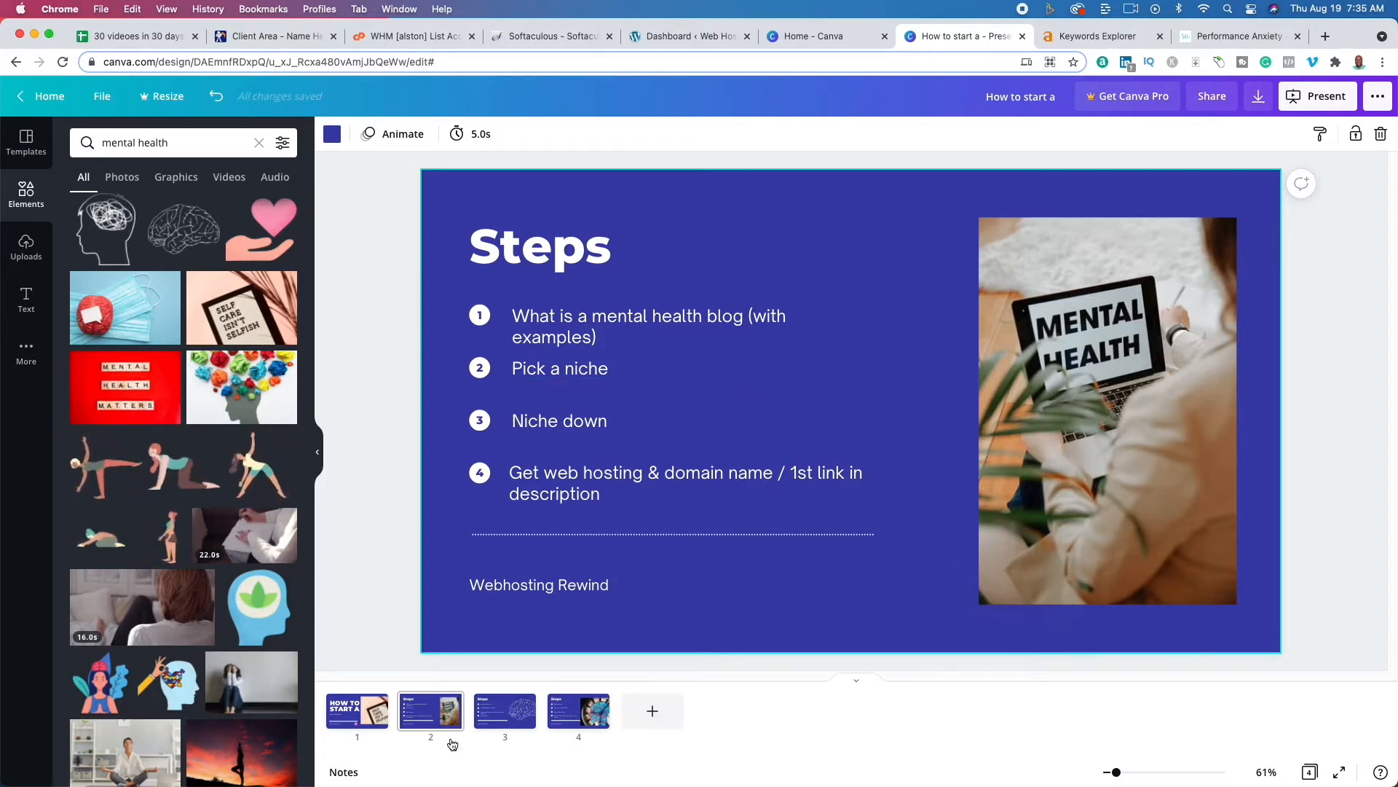
pyautogui.click(505, 727)
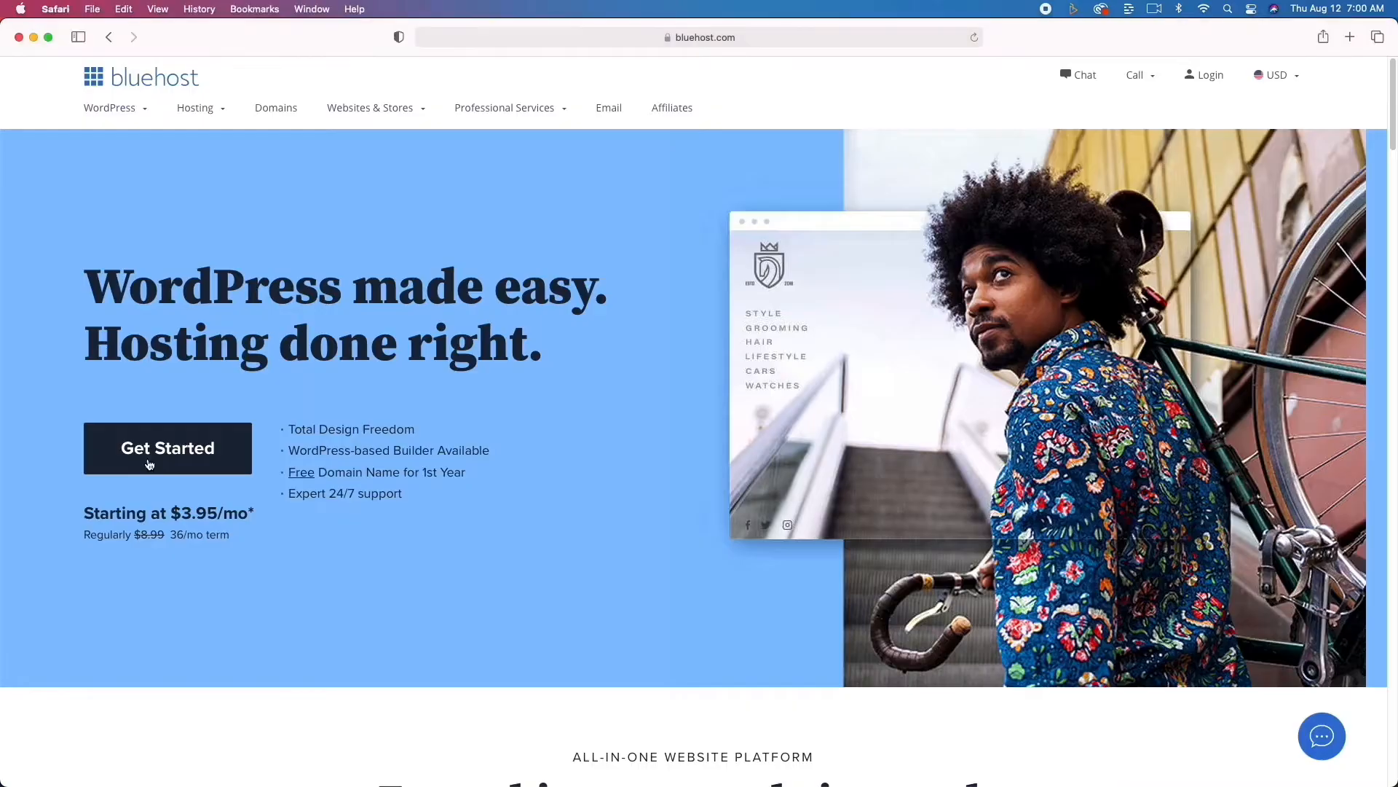
# Start a Bluehost signup, compare the 36-month hosting plans, and select the Basic plan
pyautogui.click(166, 450)
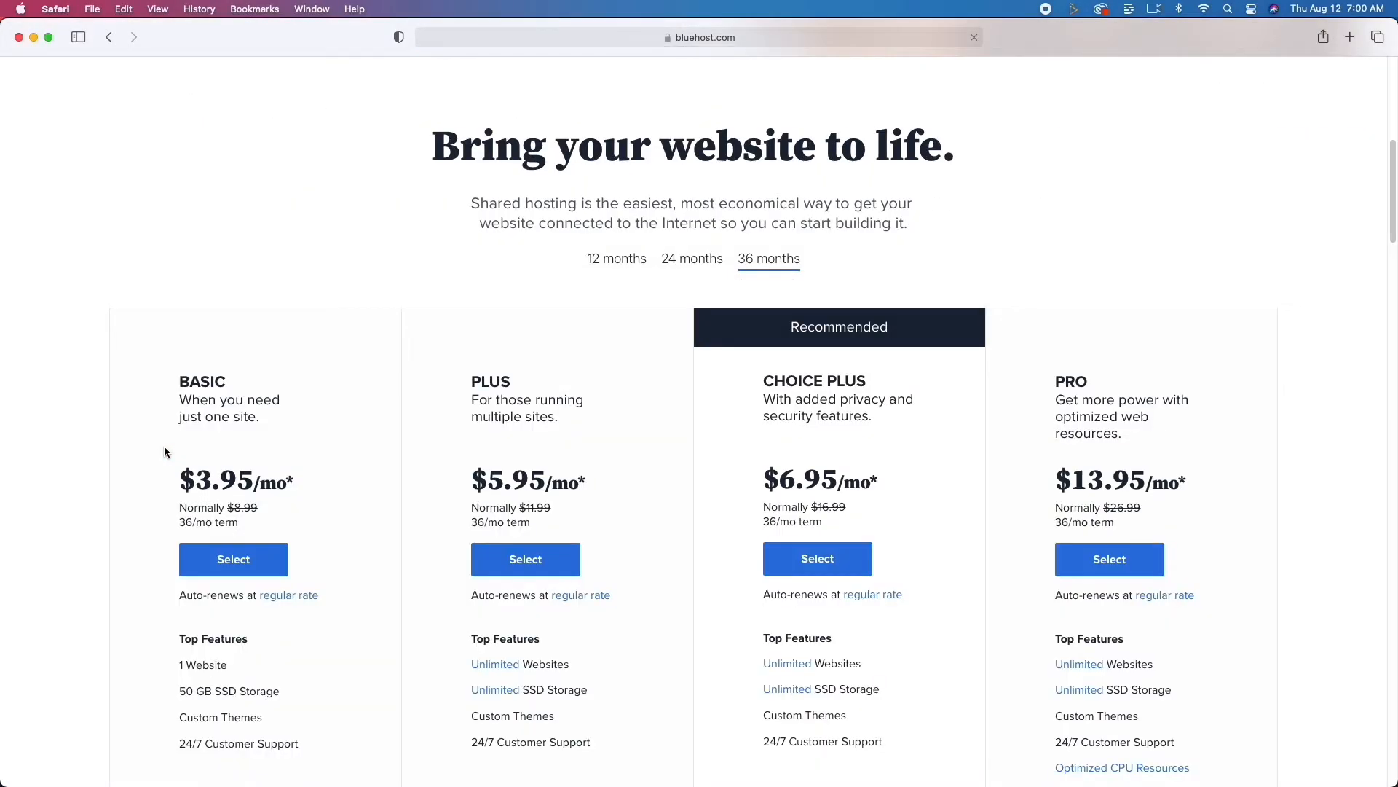
pyautogui.scroll(-7, 164, 452)
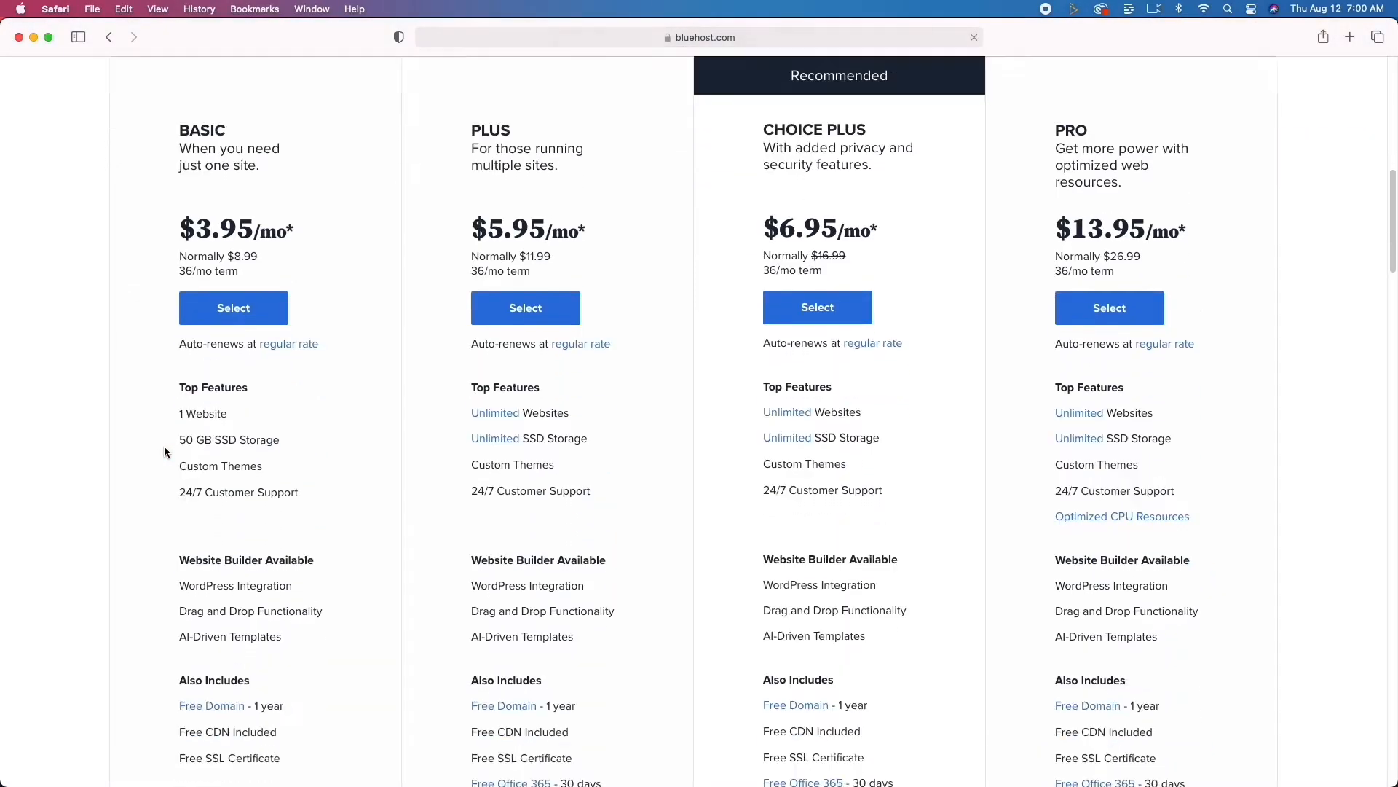
pyautogui.scroll(3, 163, 451)
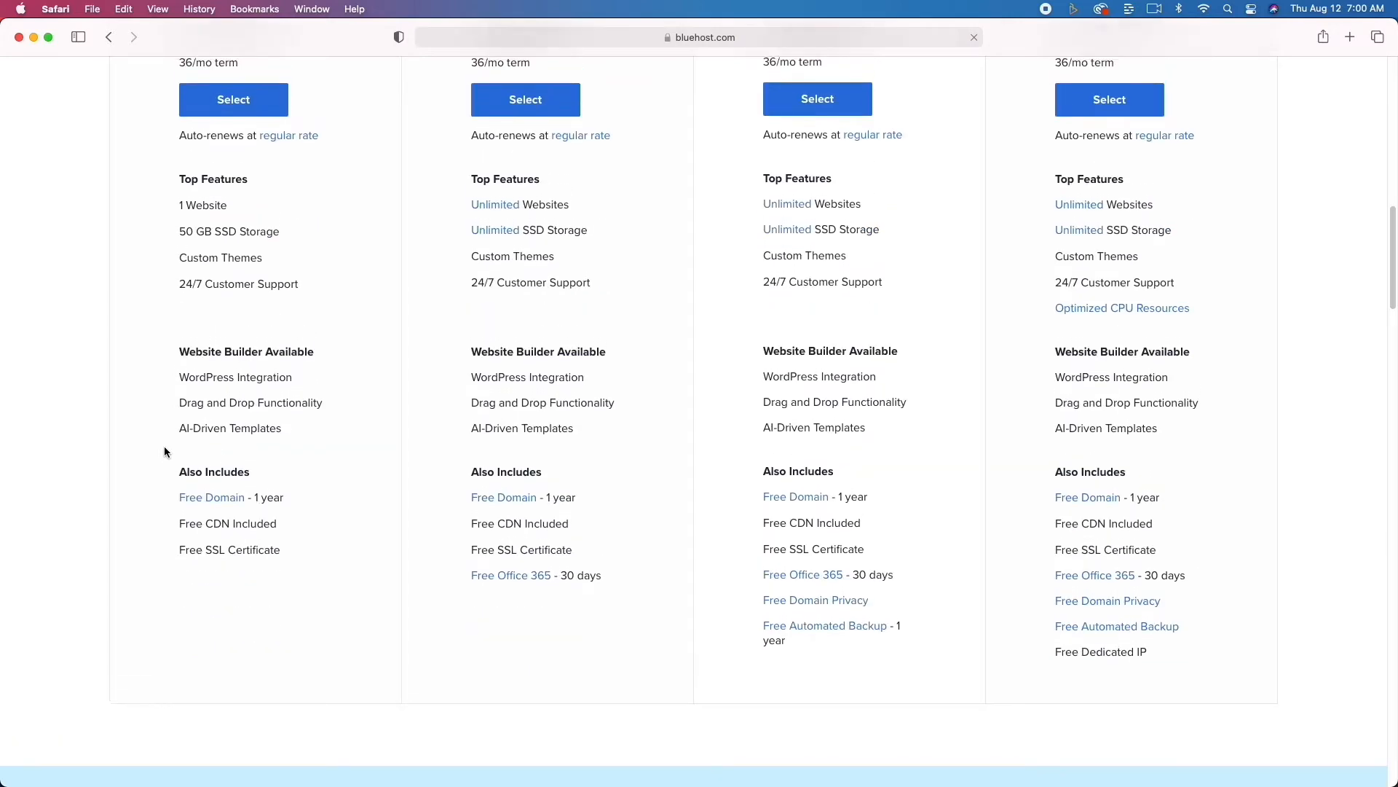
pyautogui.scroll(2, 164, 451)
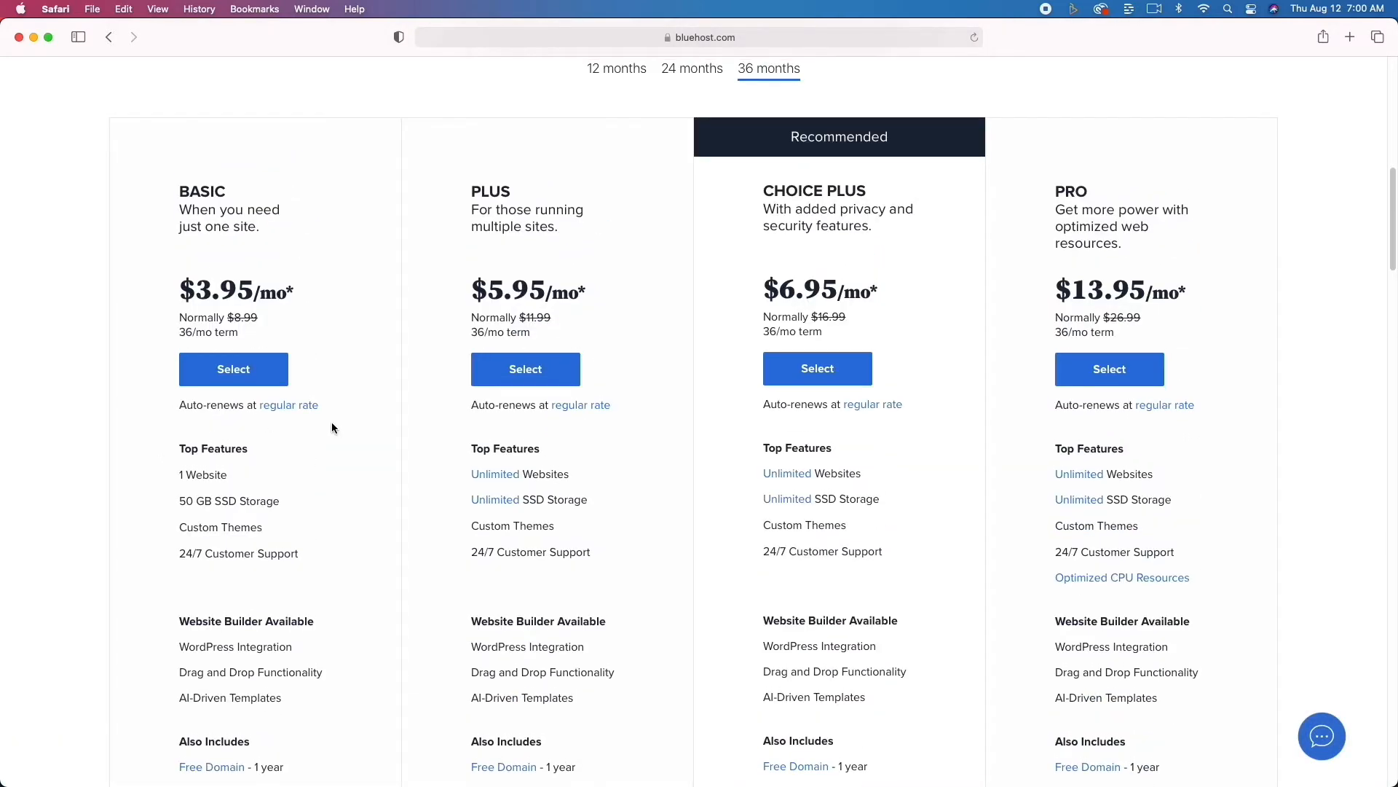
pyautogui.click(260, 366)
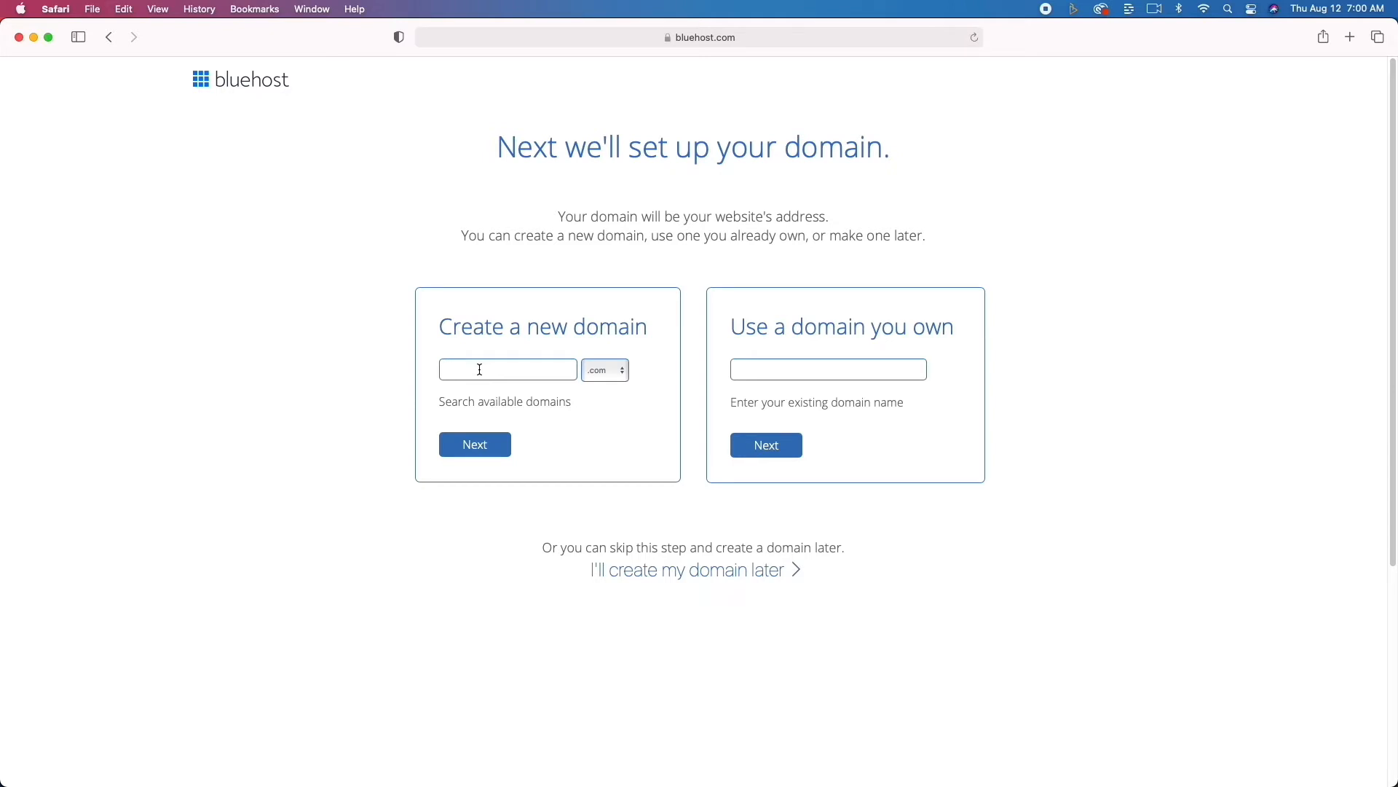
# Search for webhostingreview as a new .com domain
pyautogui.write('hostingreview')
pyautogui.click(509, 445)
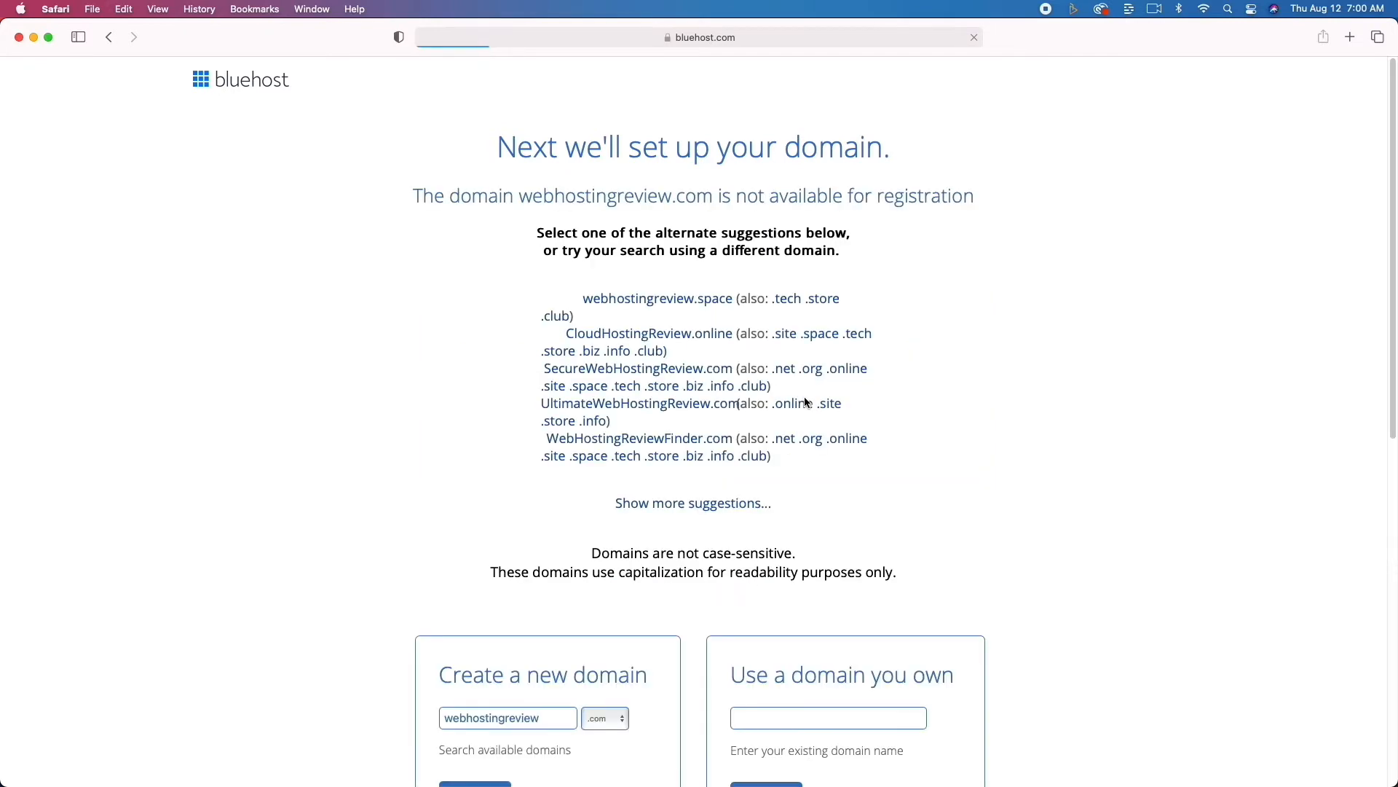
# Change the new domain name to webhostingrewinds and submit it with the .com extension
pyautogui.scroll(-4, 695, 414)
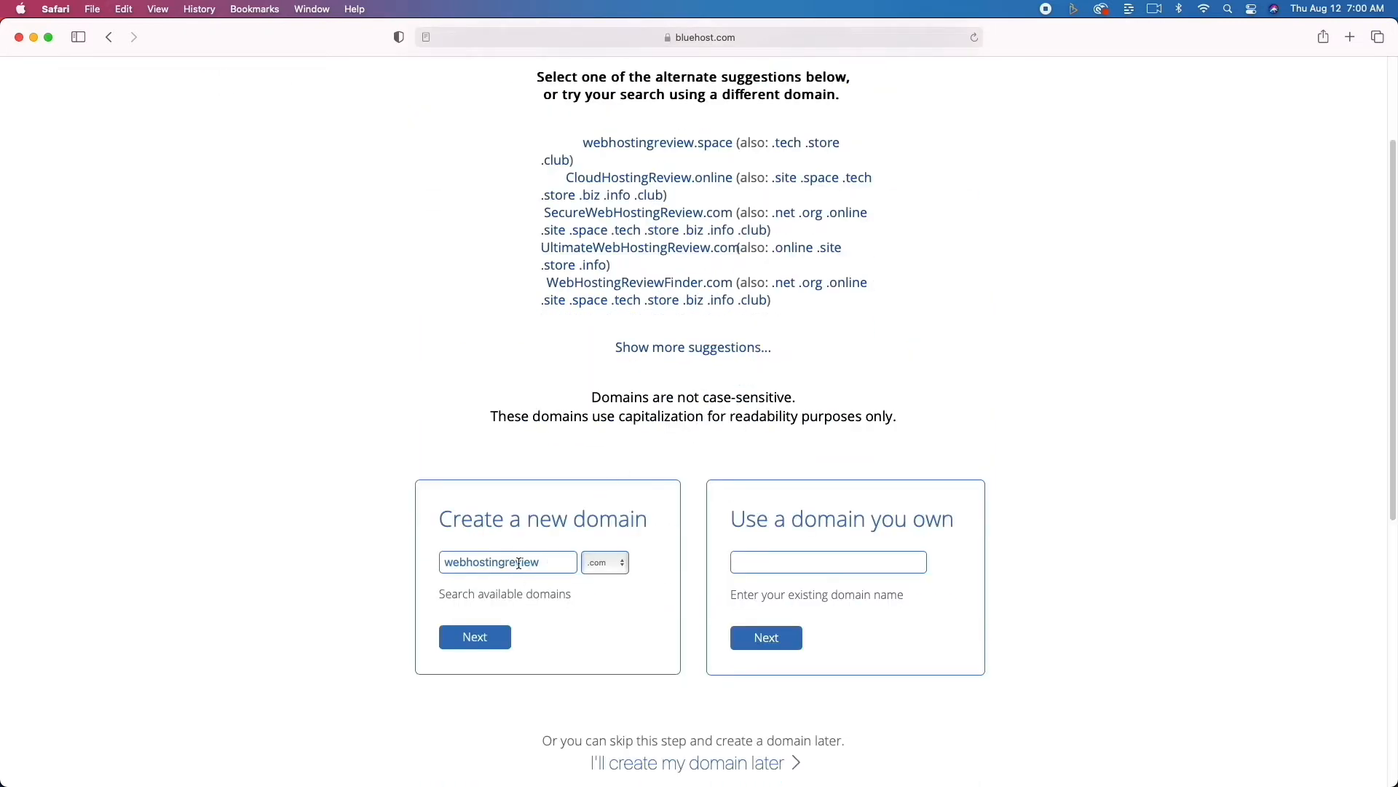
pyautogui.moveTo(517, 565); pyautogui.dragTo(561, 565)
pyautogui.write('winds')
pyautogui.click(486, 637)
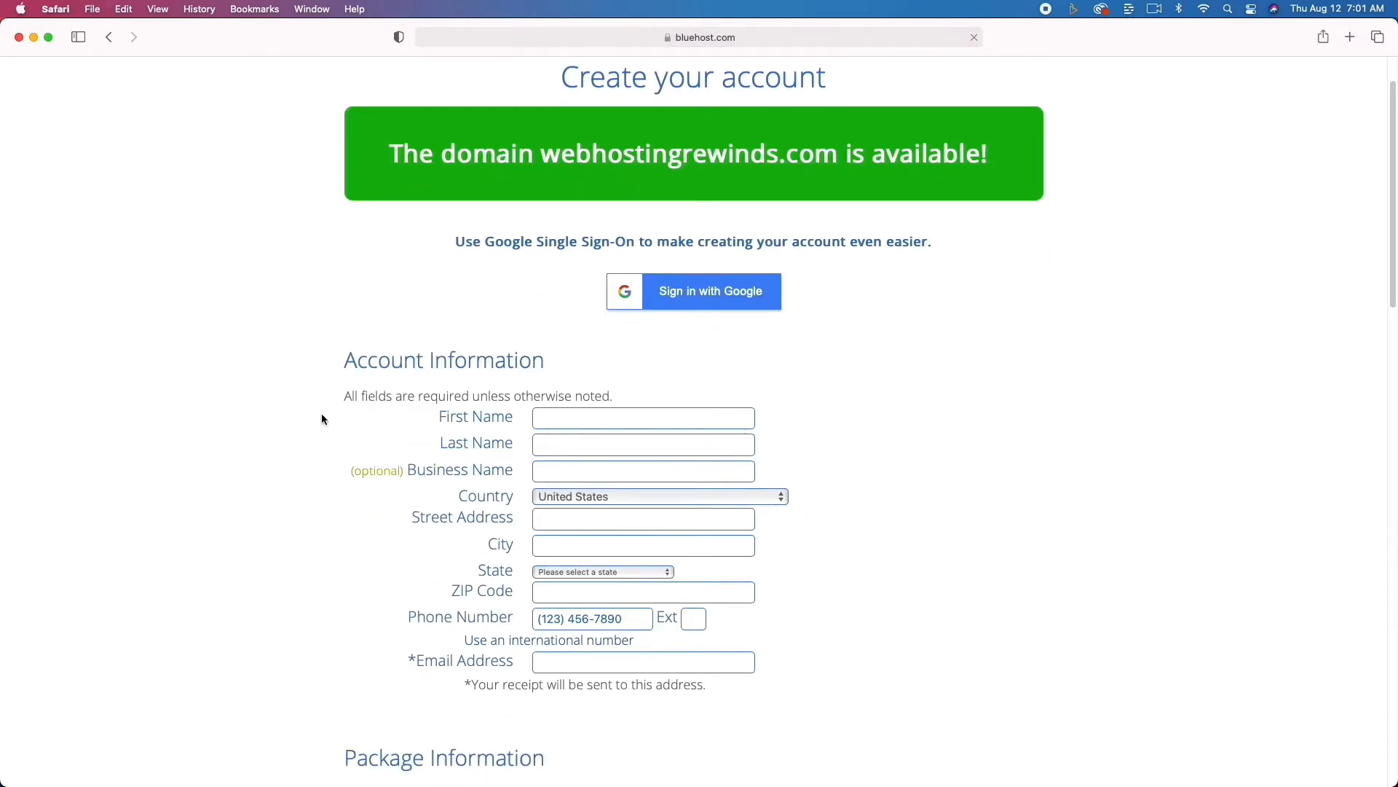
# Review the account creation form, covering the account information, package information, package extras, and payment sections
pyautogui.scroll(-5, 321, 419)
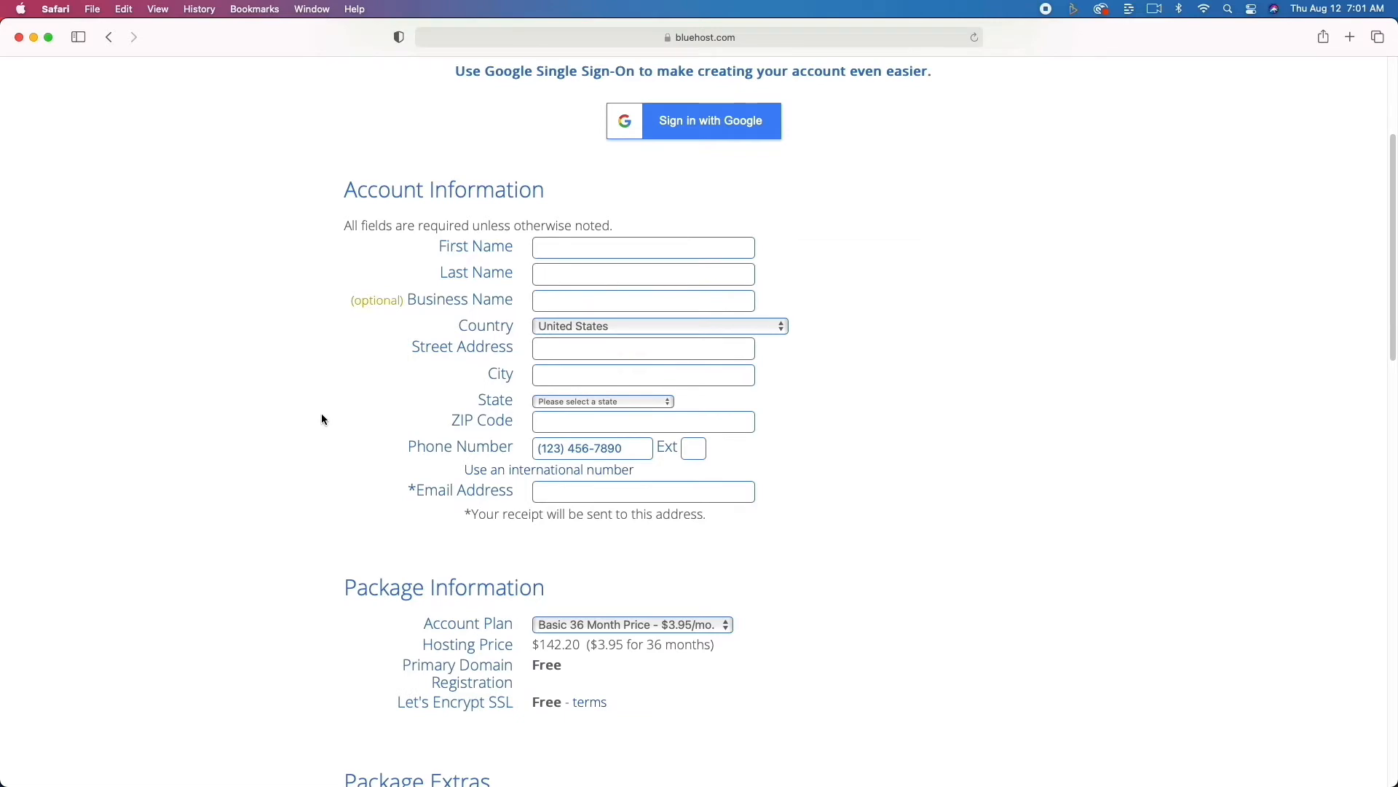
pyautogui.scroll(-7, 322, 419)
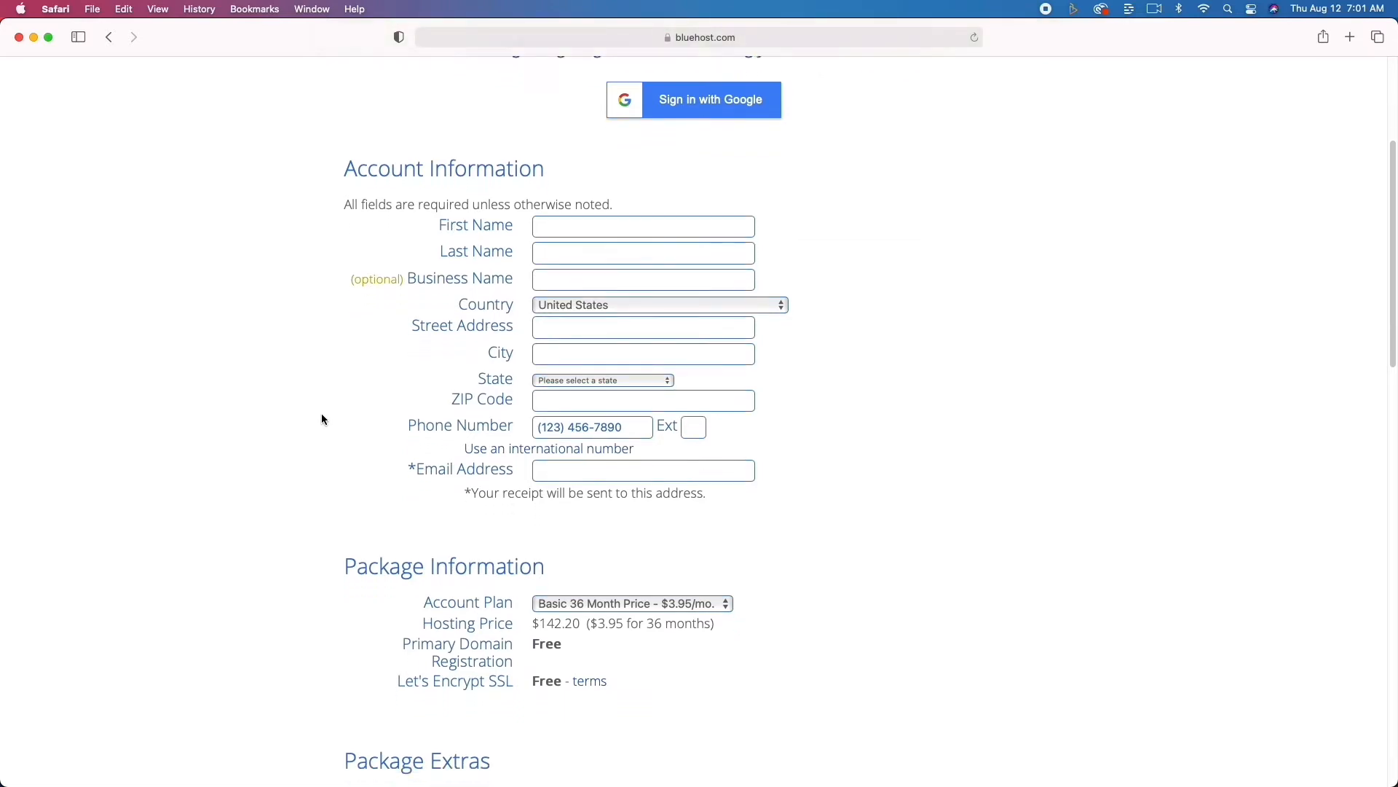
pyautogui.scroll(-5, 322, 419)
pyautogui.scroll(20, 322, 418)
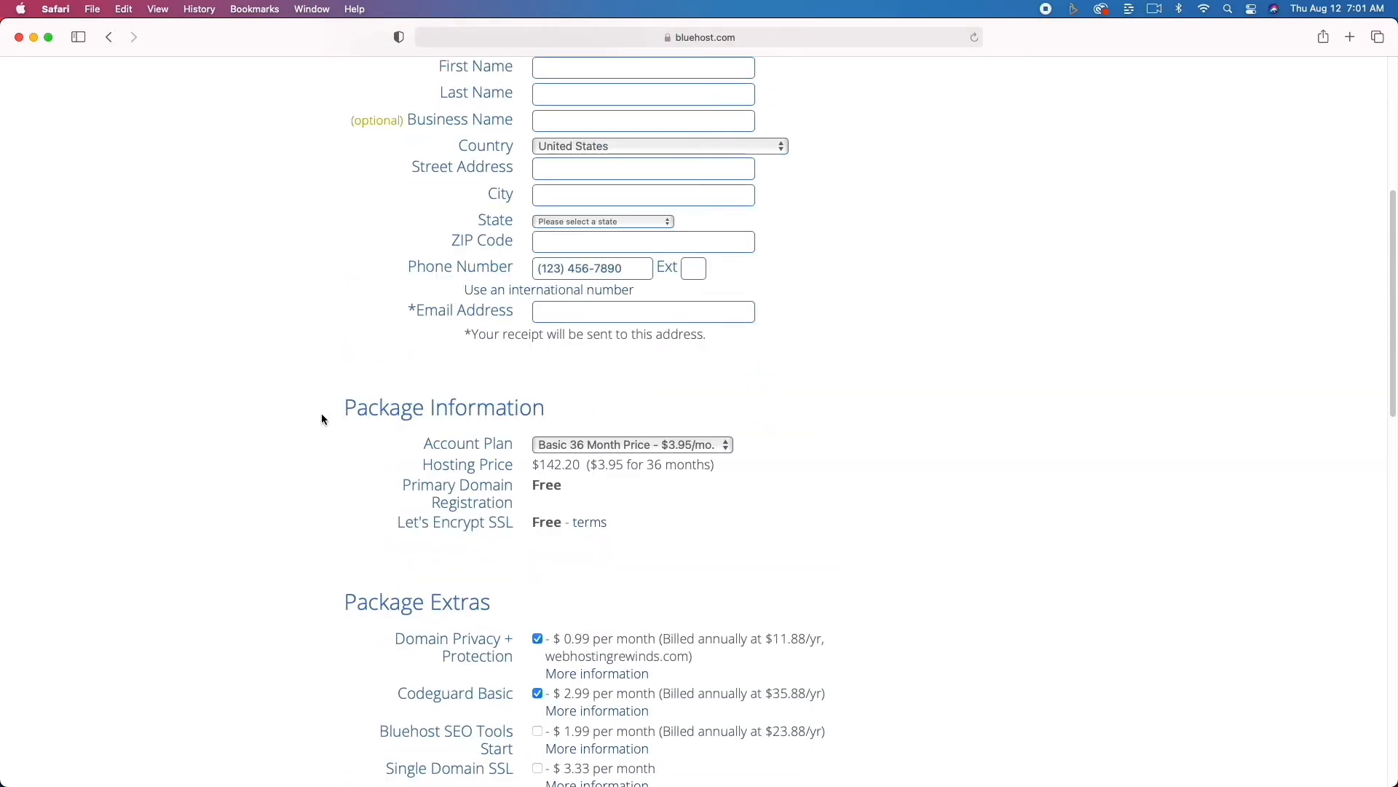
pyautogui.scroll(-5, 323, 419)
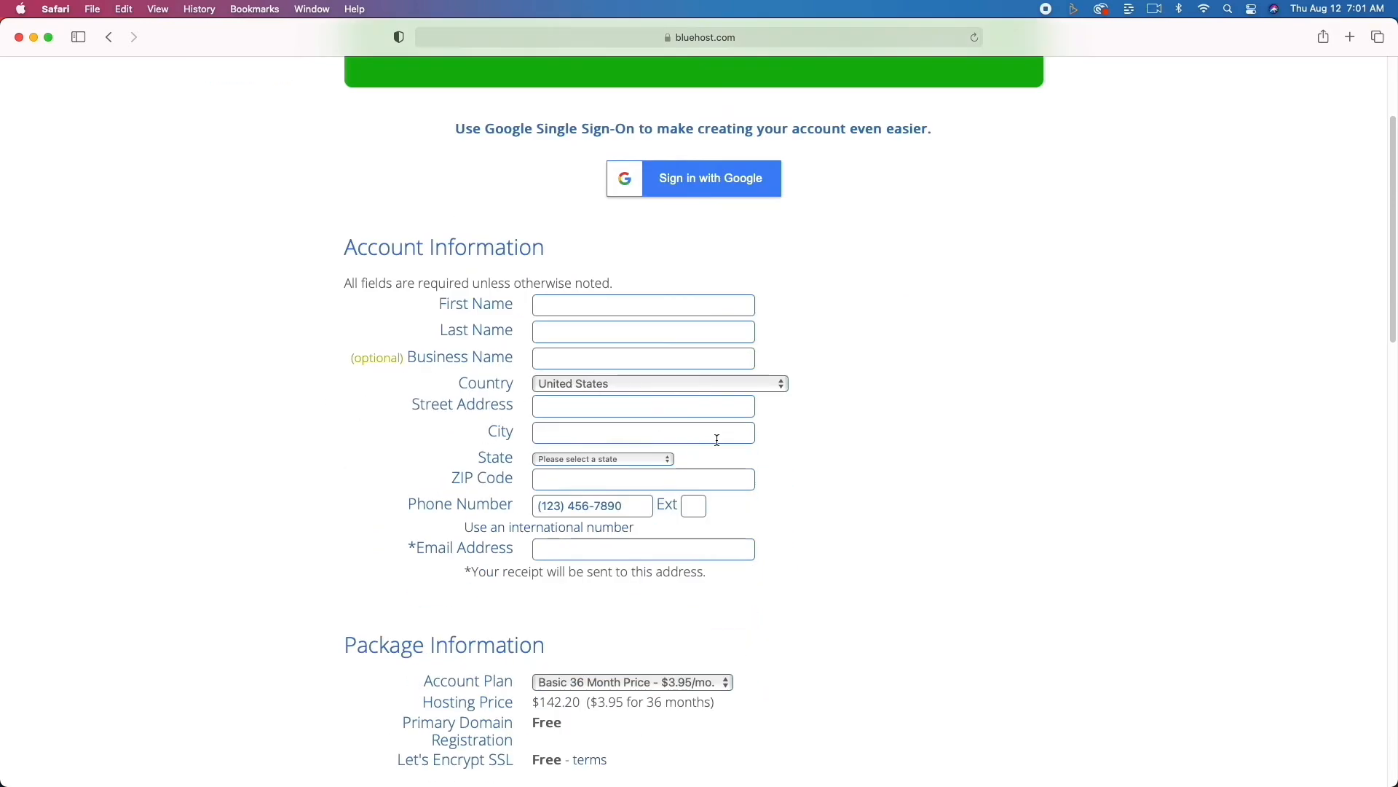
pyautogui.scroll(-12, 838, 505)
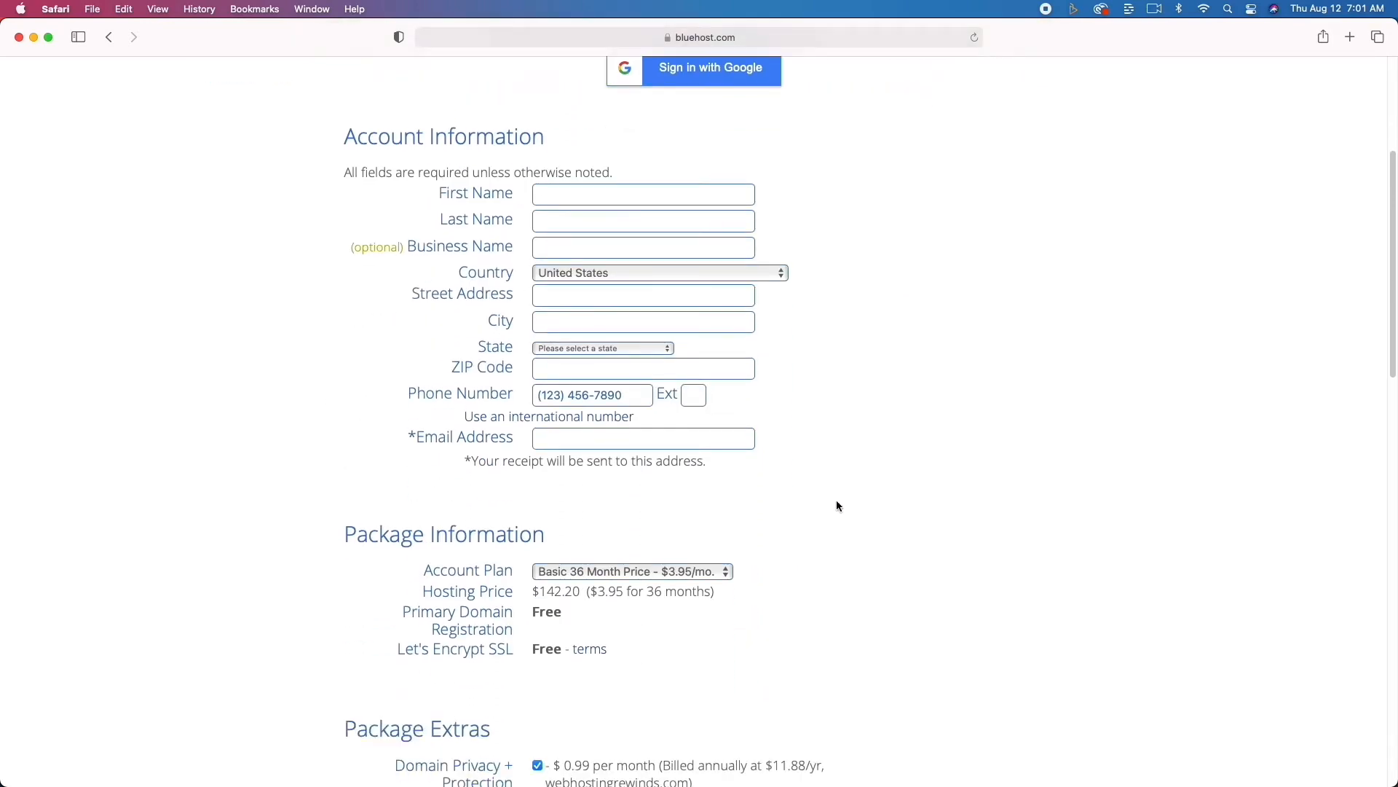
pyautogui.scroll(-3, 837, 505)
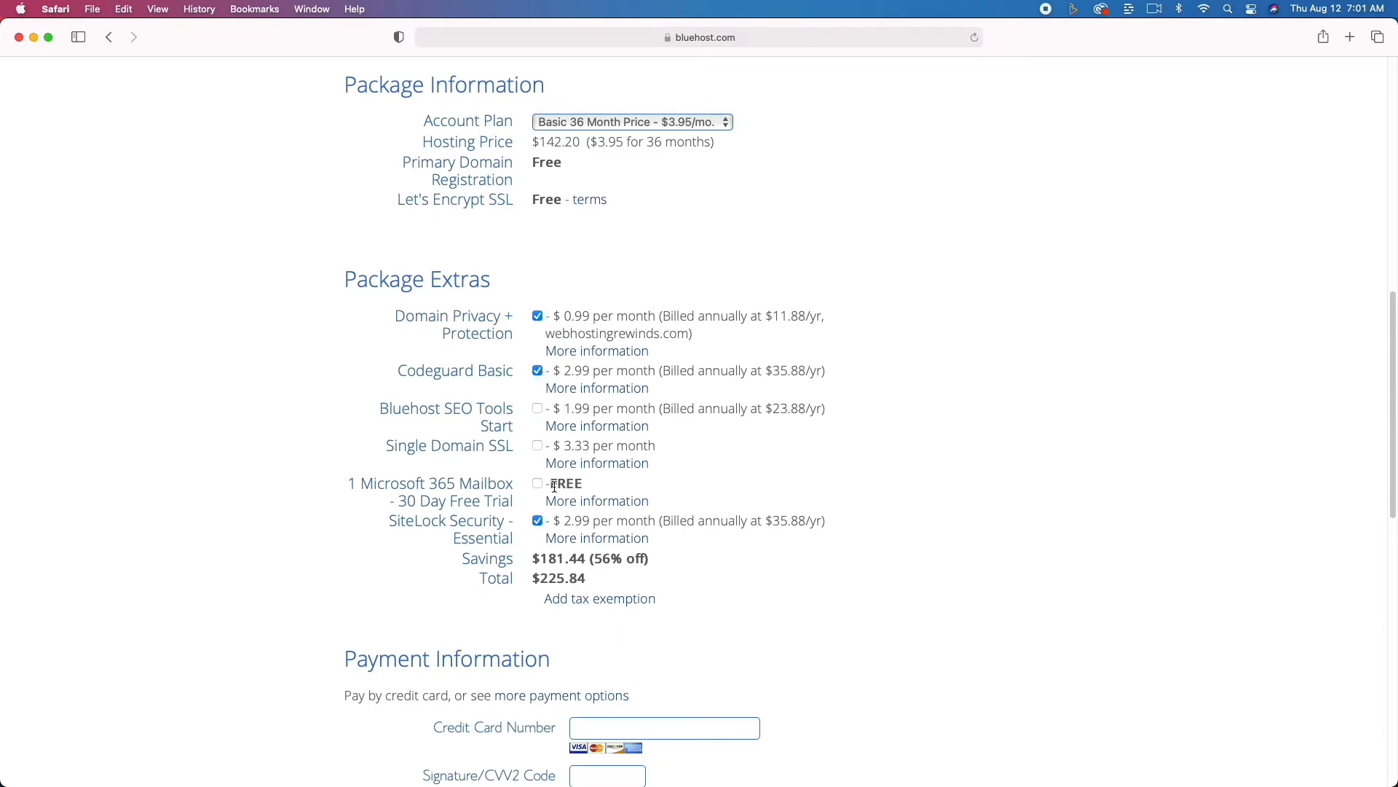
pyautogui.scroll(-5, 622, 635)
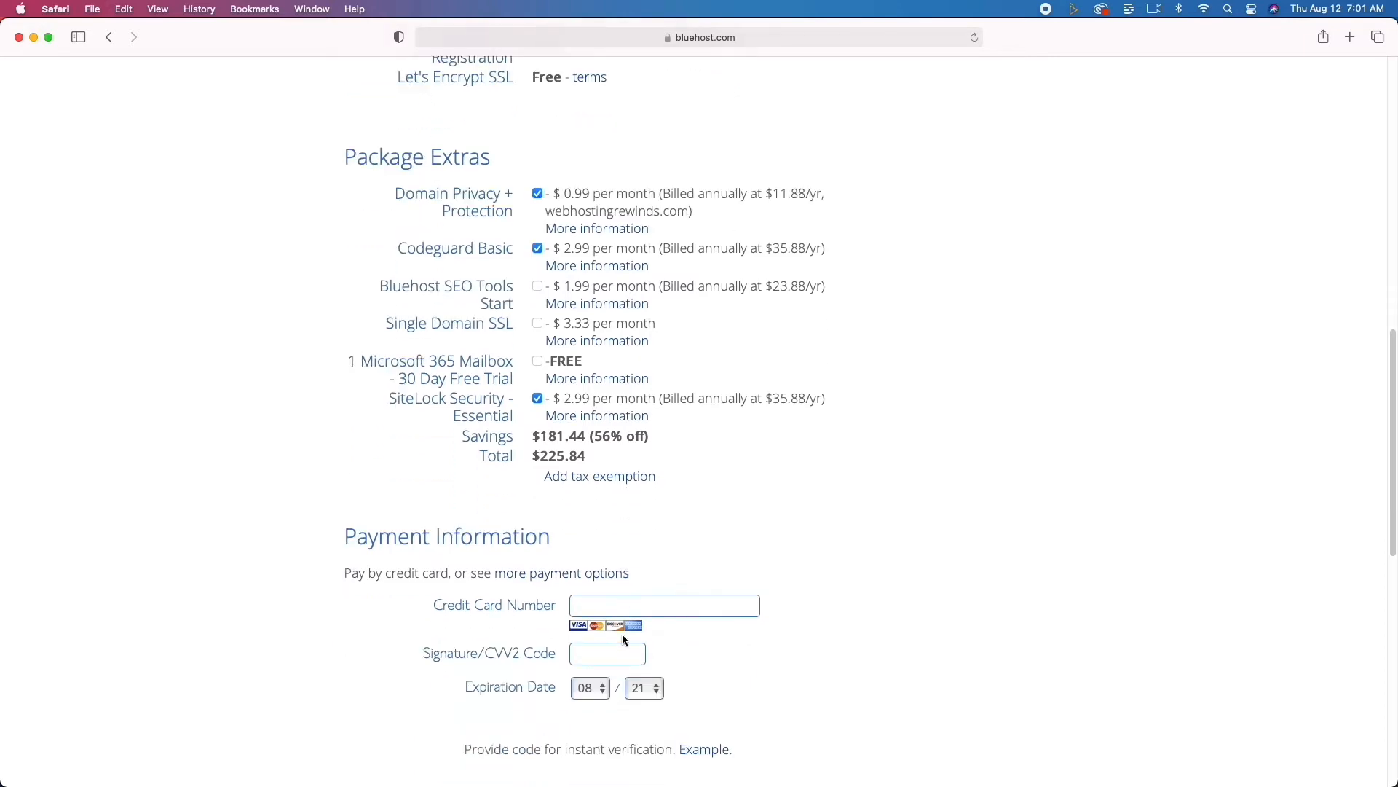
# Examine the credit card fields, auto renewal terms, and agreement checkbox at the end of the signup form
pyautogui.scroll(-3, 624, 637)
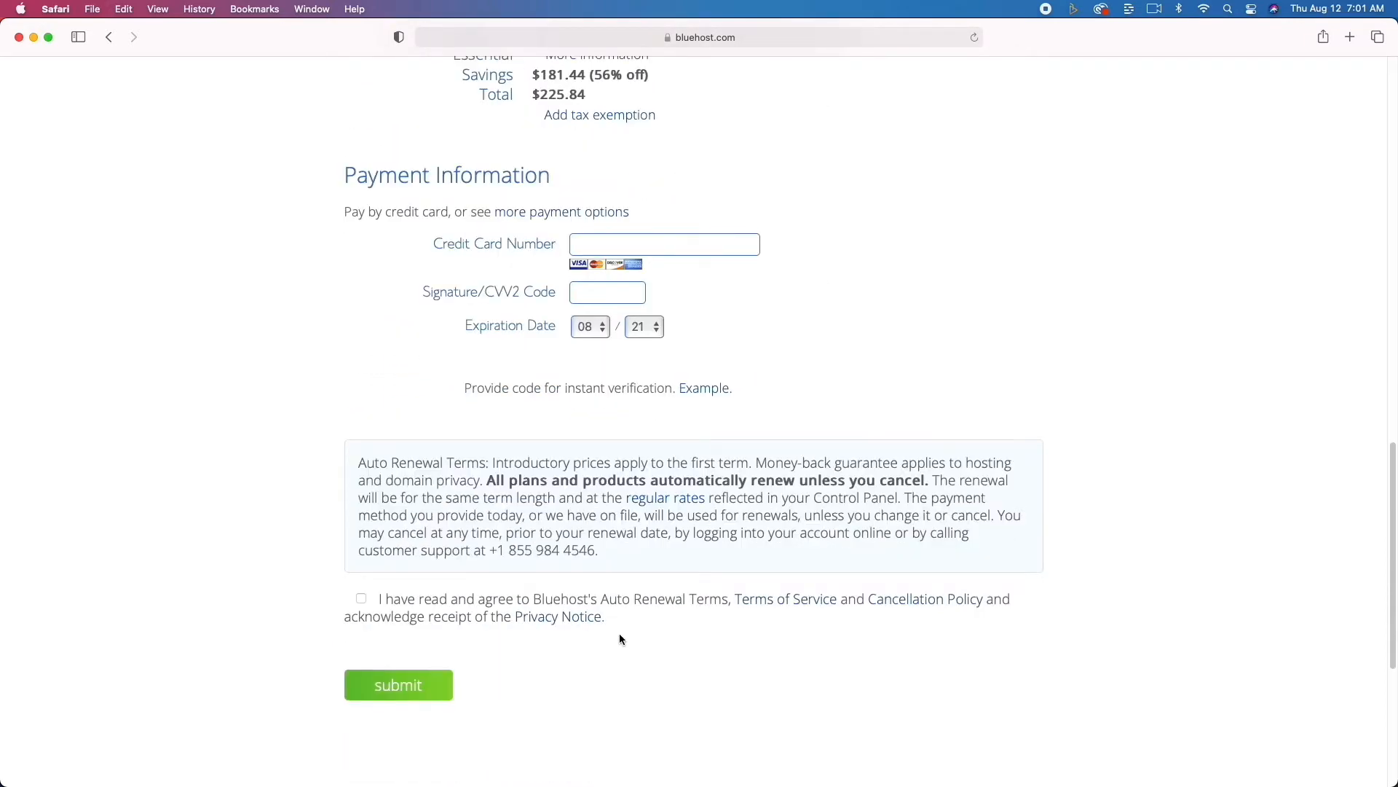
pyautogui.scroll(12, 620, 632)
pyautogui.scroll(6, 619, 633)
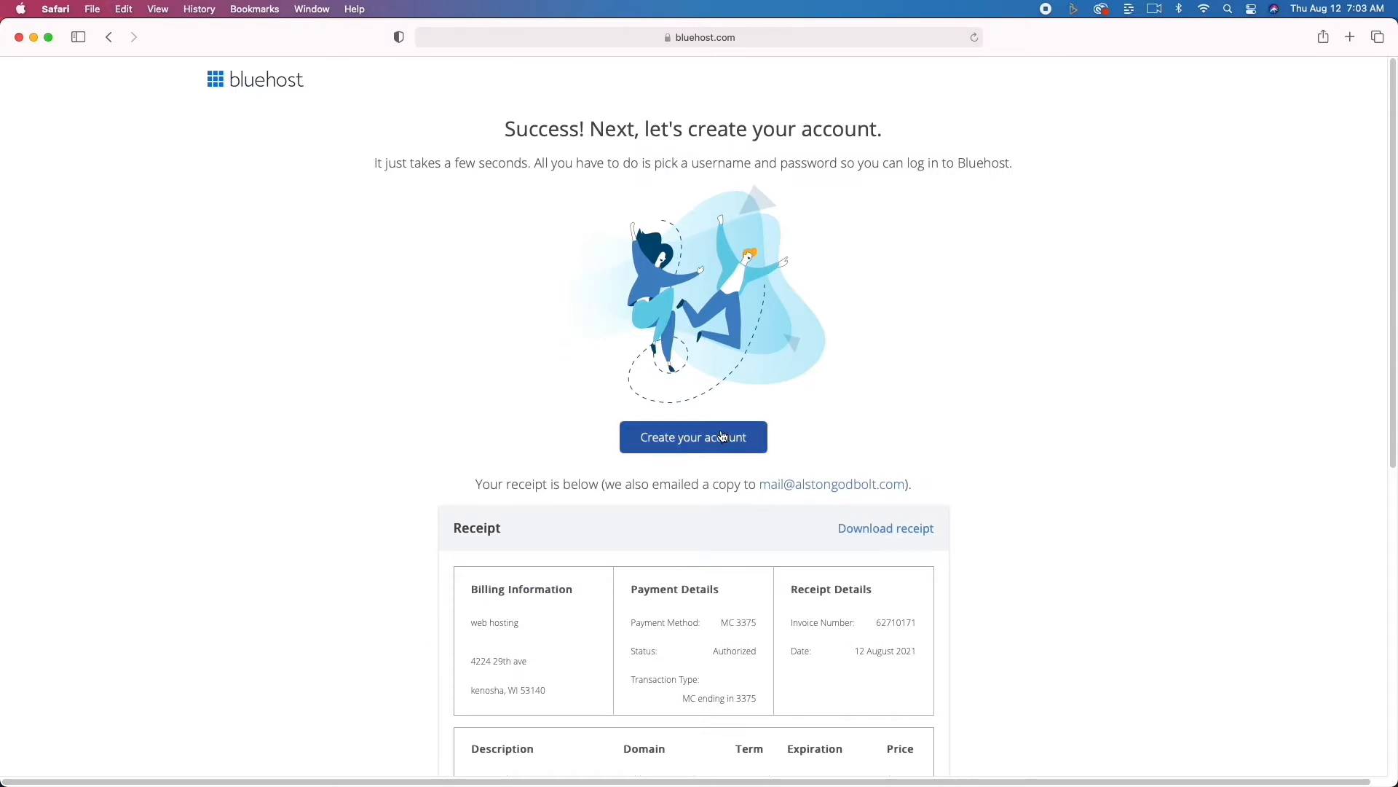
# Create the Bluehost account for webhostingrewinds.com by entering and retyping the account password and agreeing to the privacy policy and terms
pyautogui.click(721, 436)
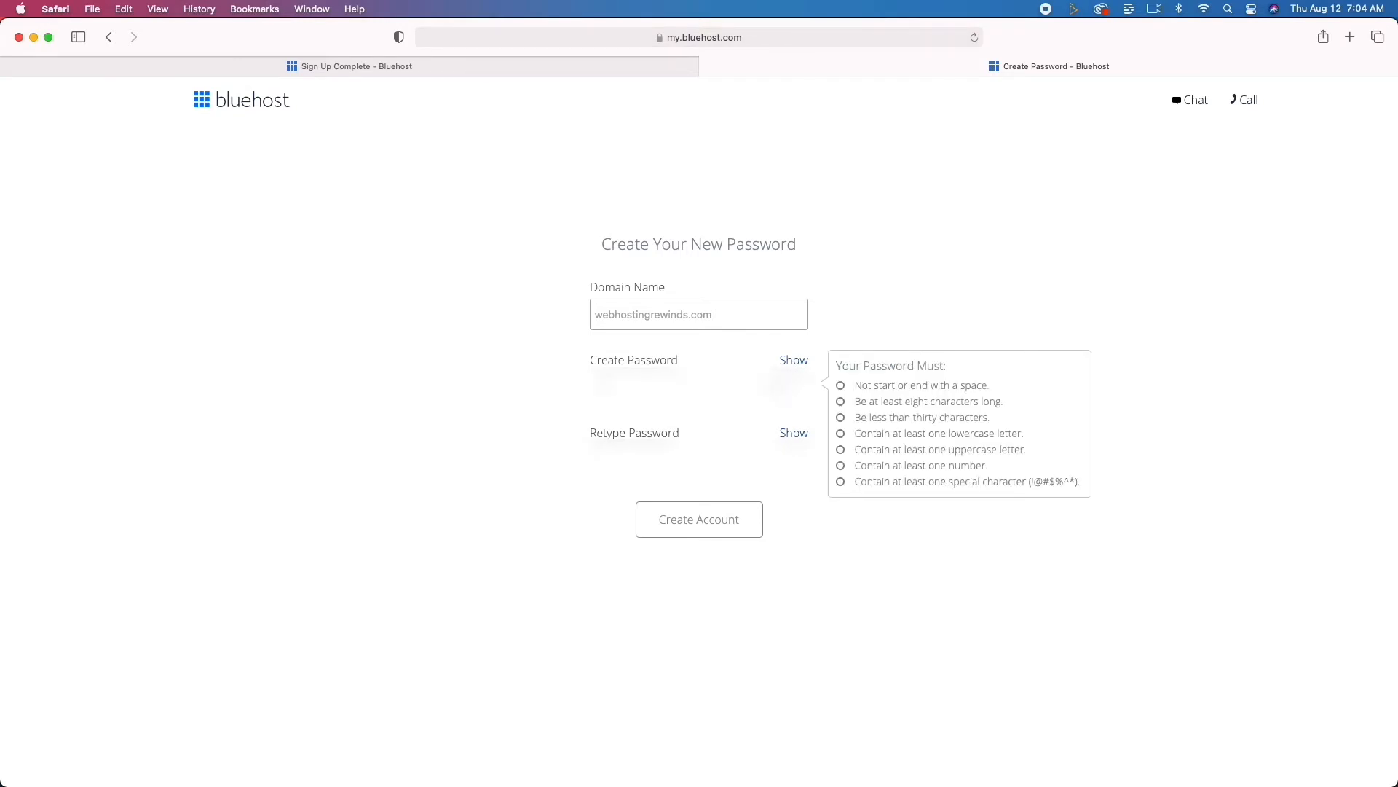
pyautogui.write('••••••••')
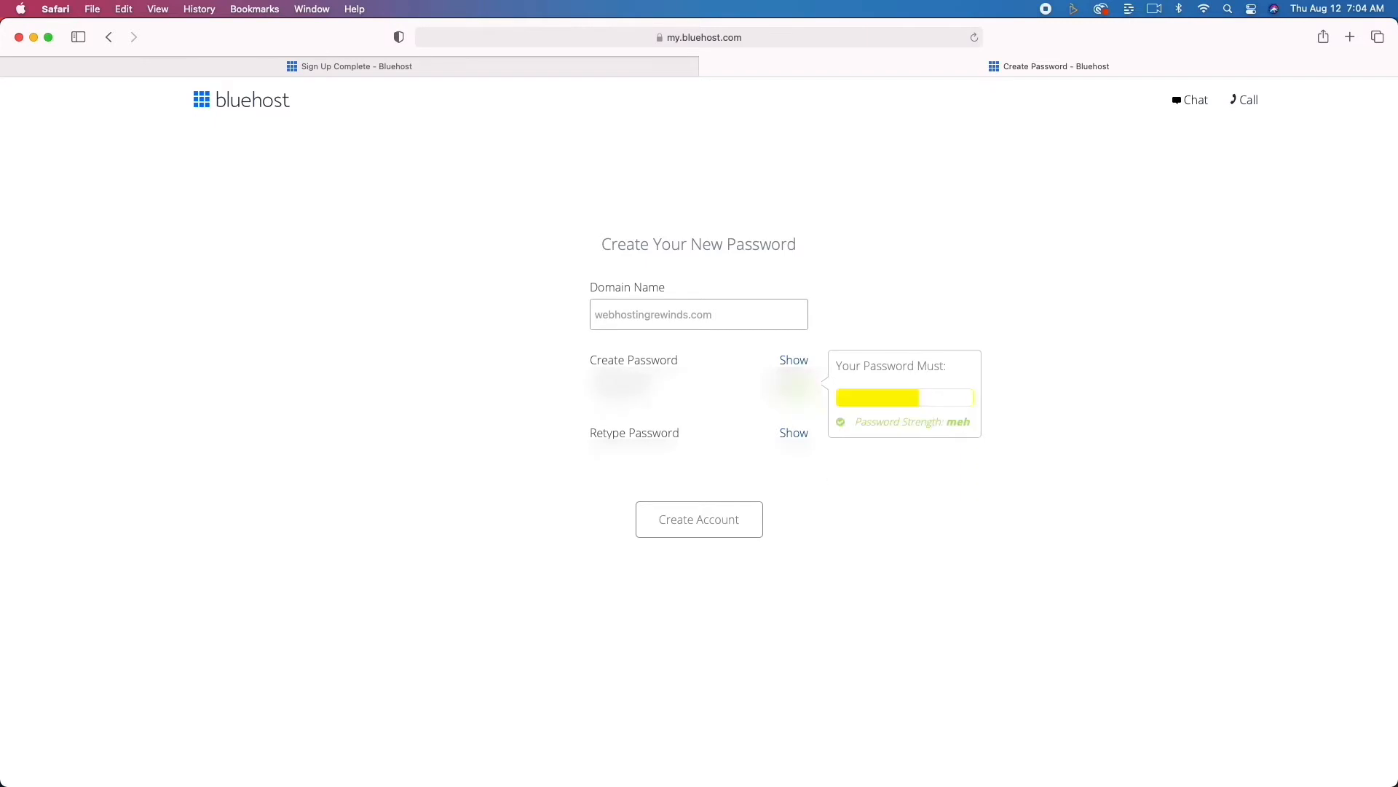
pyautogui.press('Tab')
pyautogui.write('•••••')
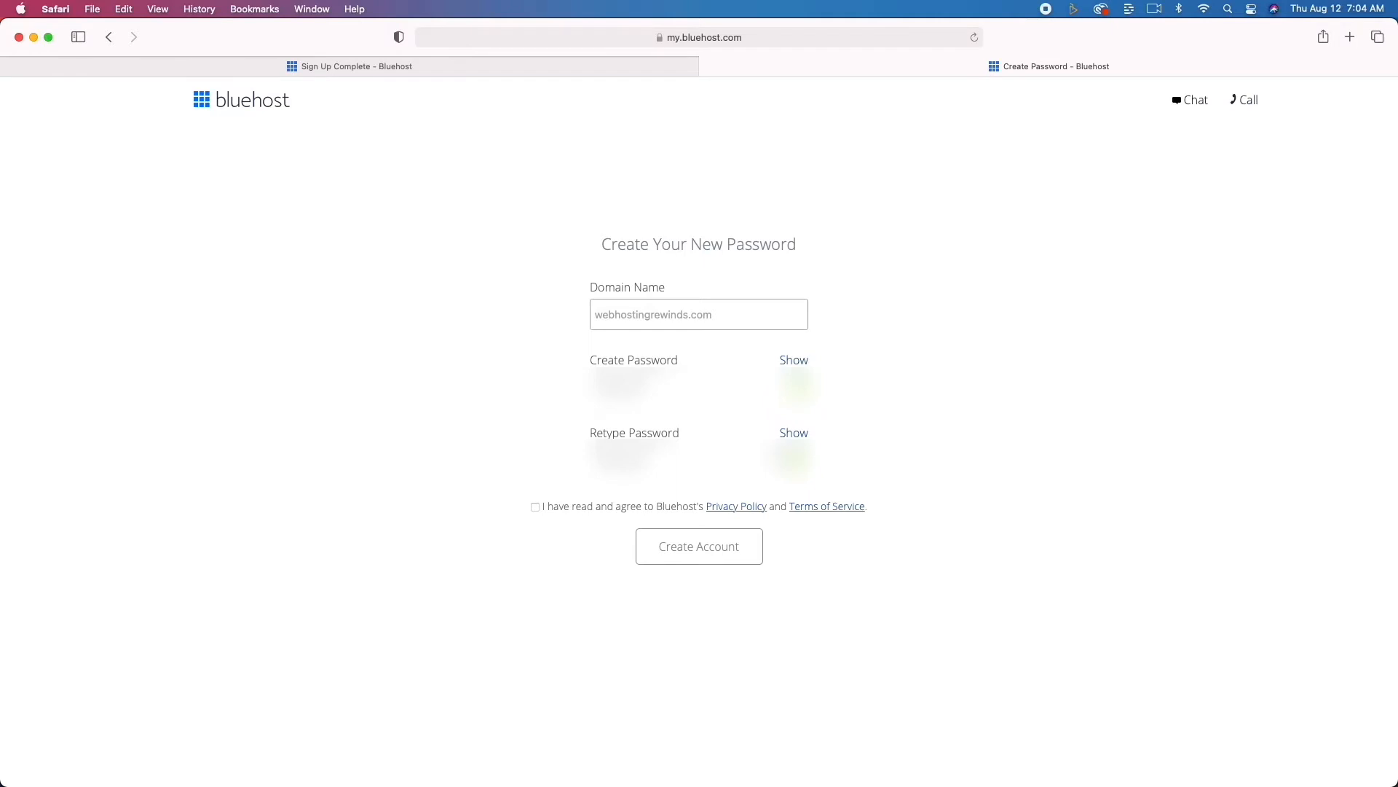
pyautogui.click(535, 507)
pyautogui.click(699, 557)
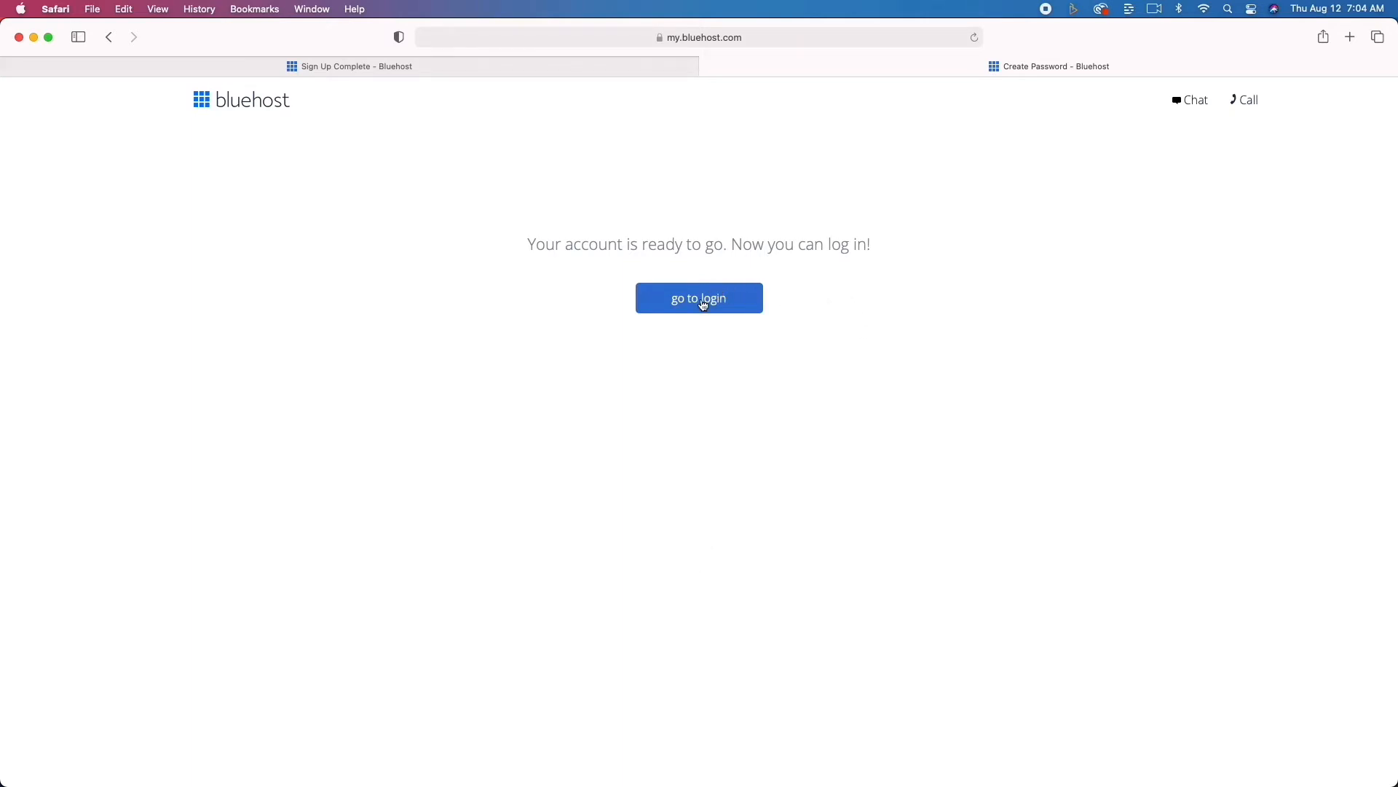
# Log in to the hosting account for webhostingrewinds.com with the account password, declining to save the password in the browser
pyautogui.click(703, 305)
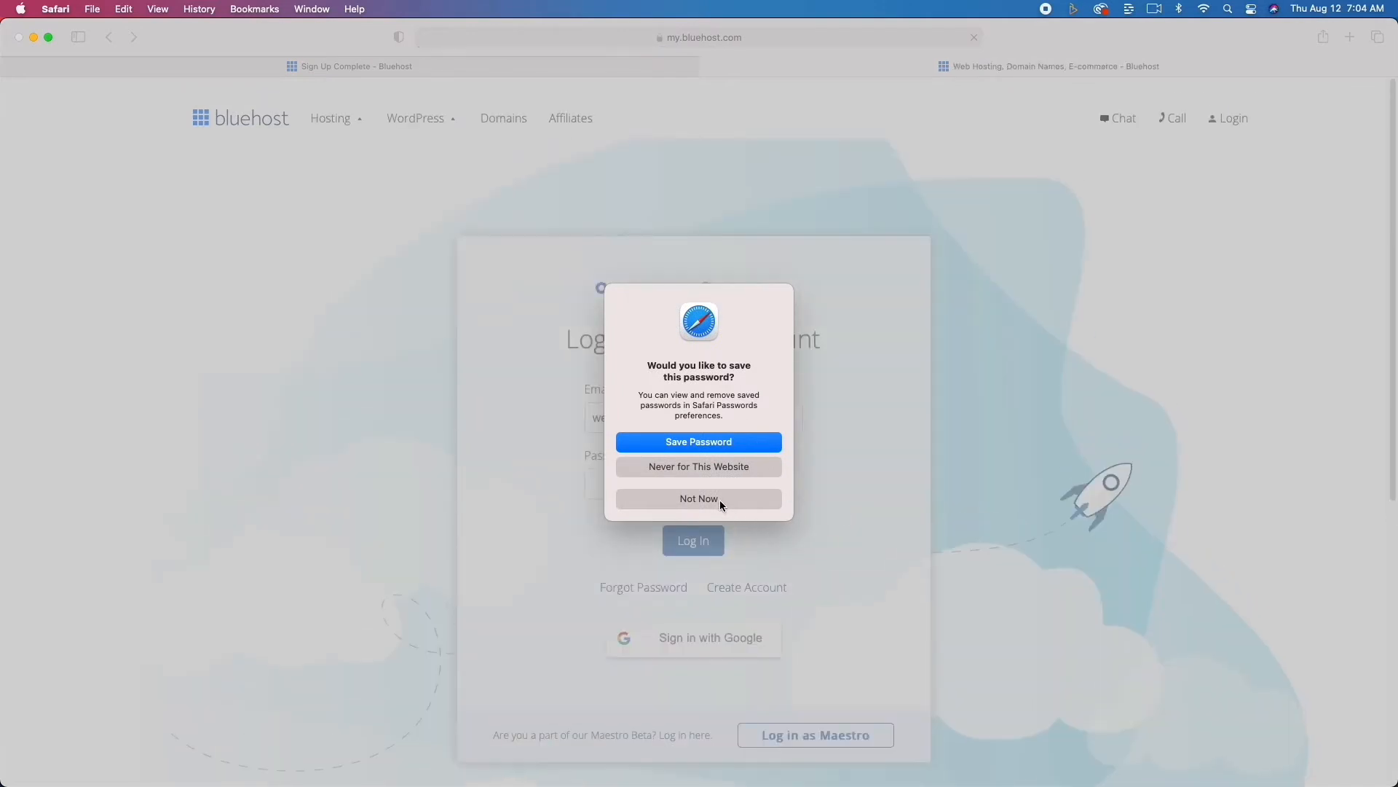
pyautogui.click(719, 500)
pyautogui.click(713, 481)
pyautogui.write('••••••••')
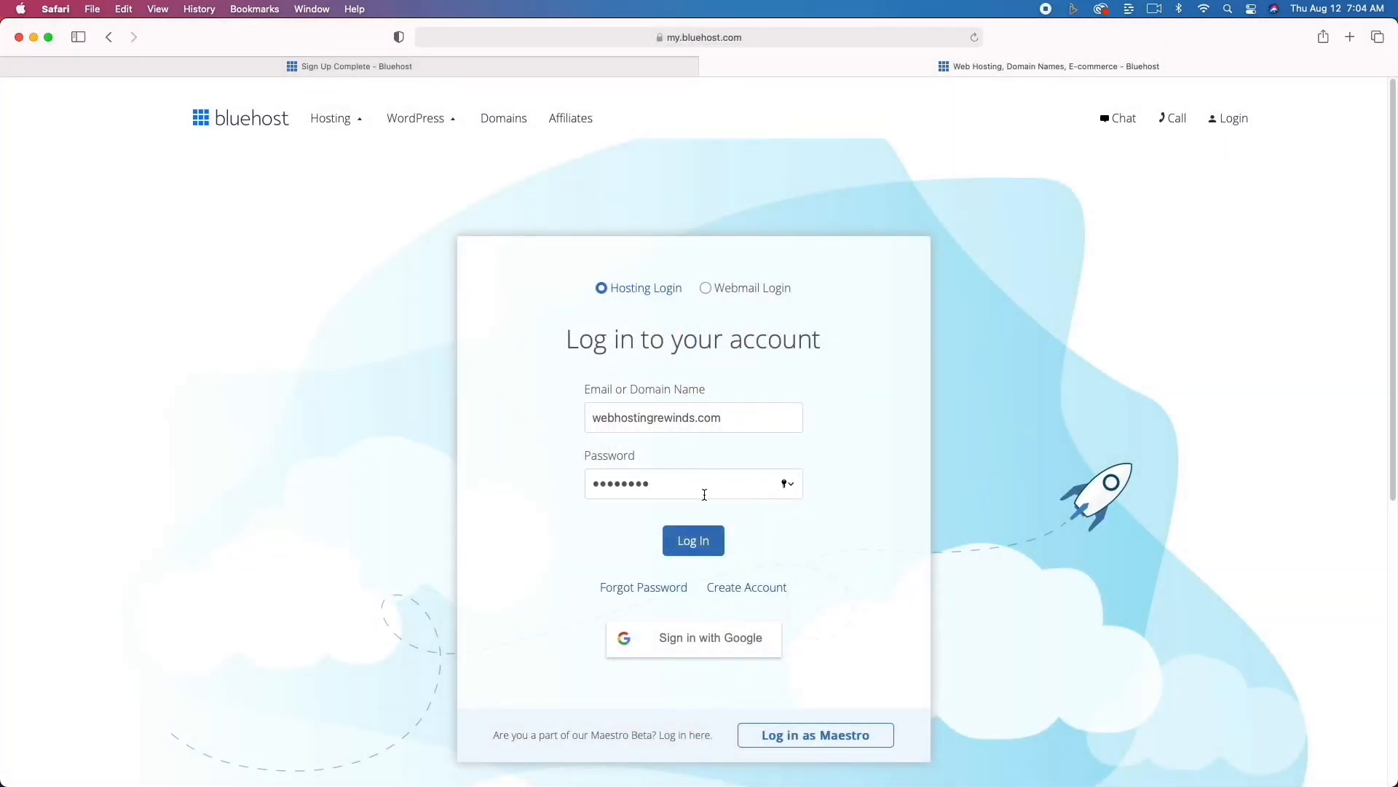
pyautogui.click(704, 545)
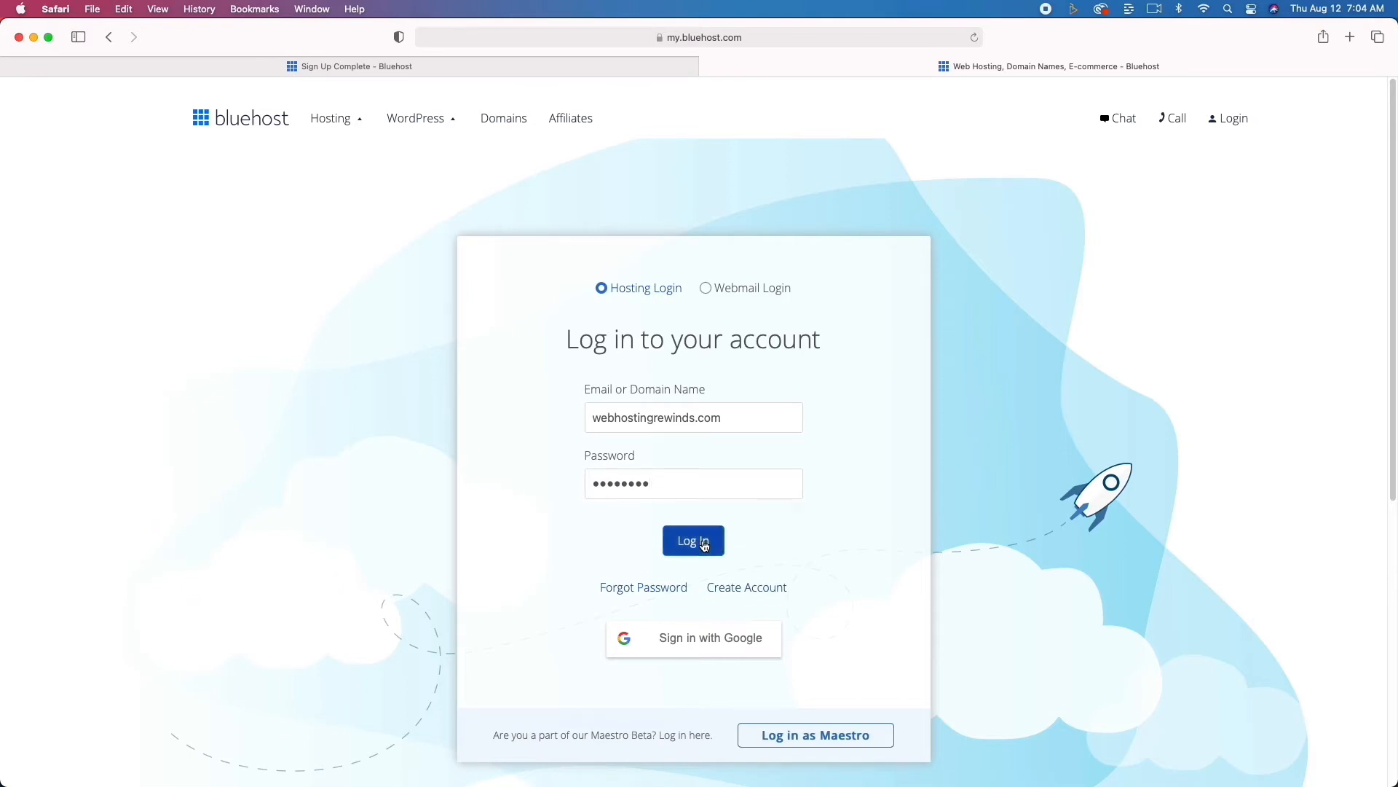
pyautogui.click(733, 499)
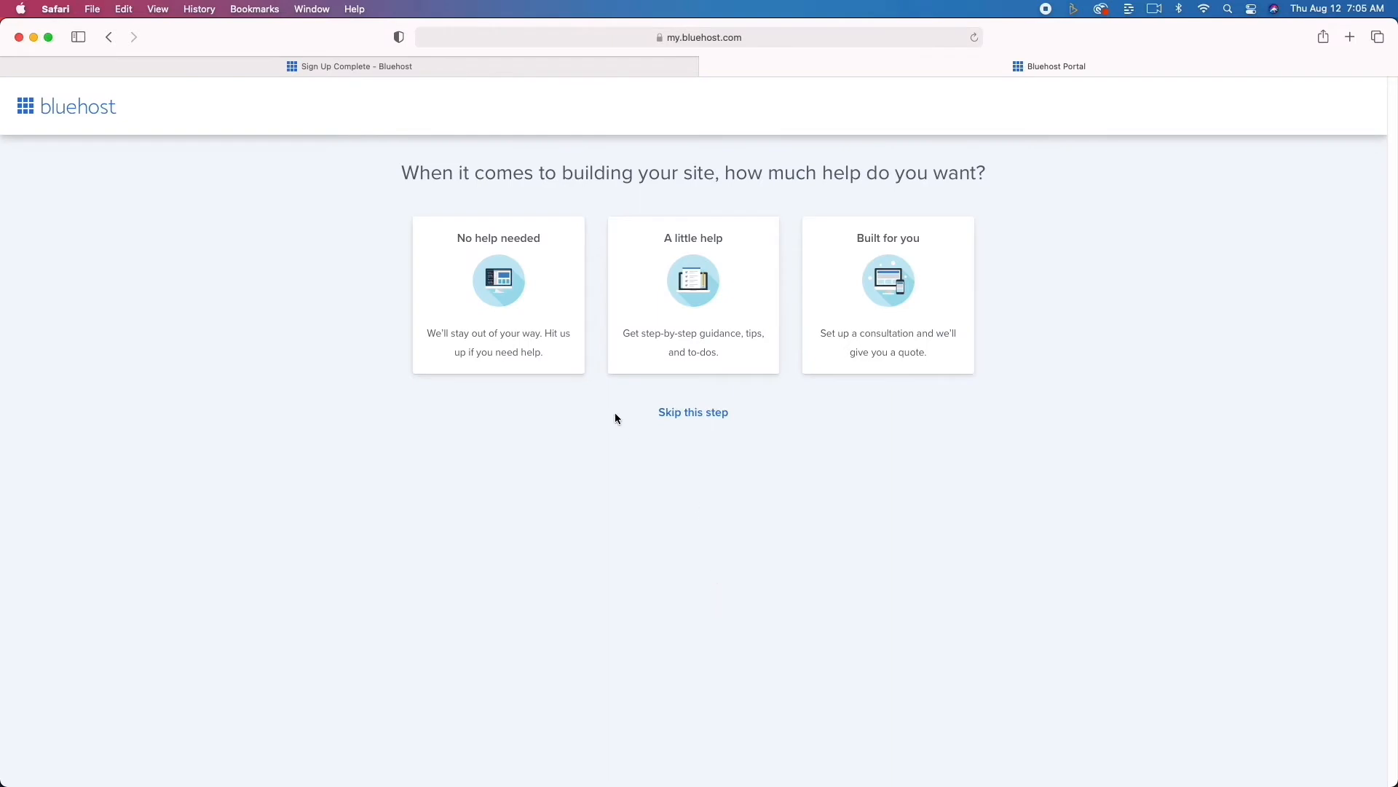
# Choose "No help needed" for building the site and skip the questions about site kind and website creation comfort
pyautogui.click(496, 292)
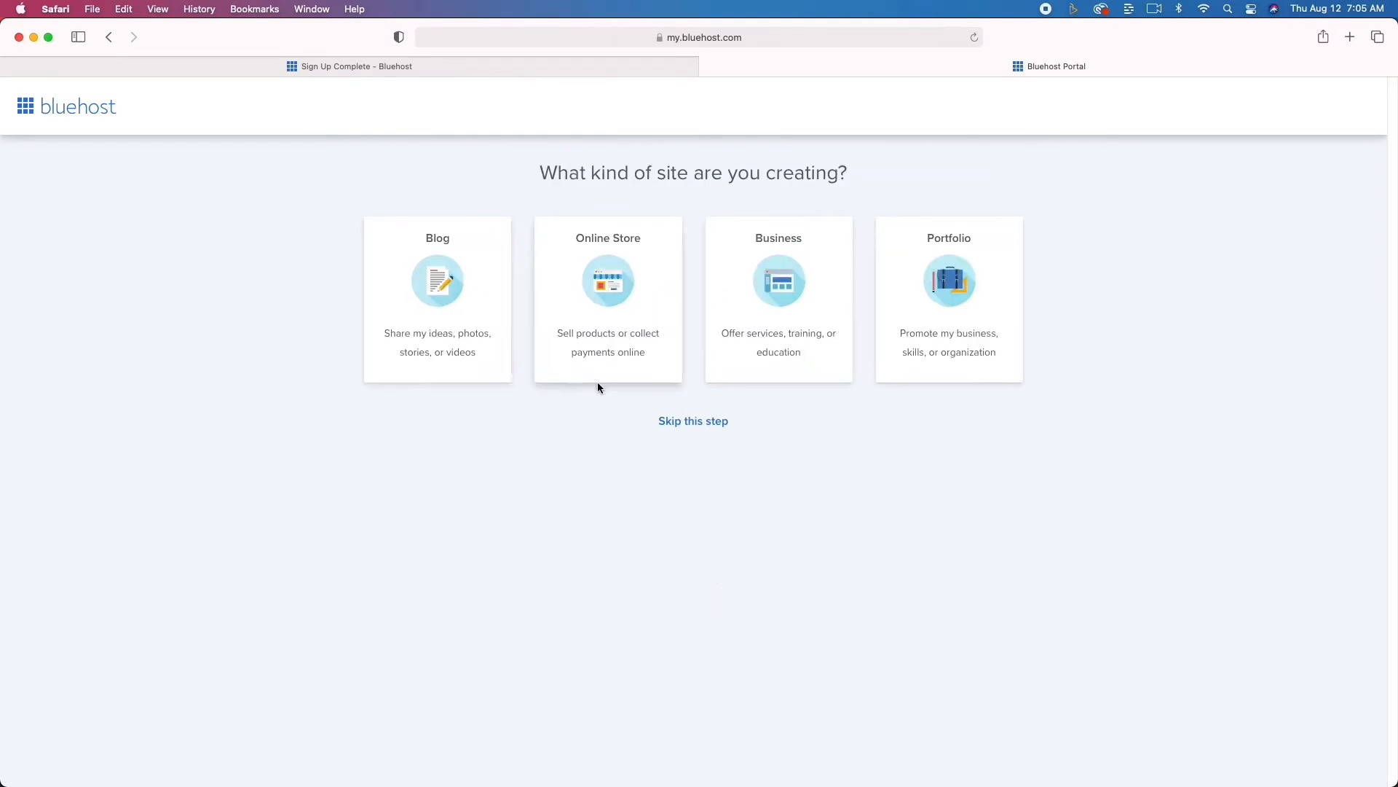
pyautogui.click(687, 421)
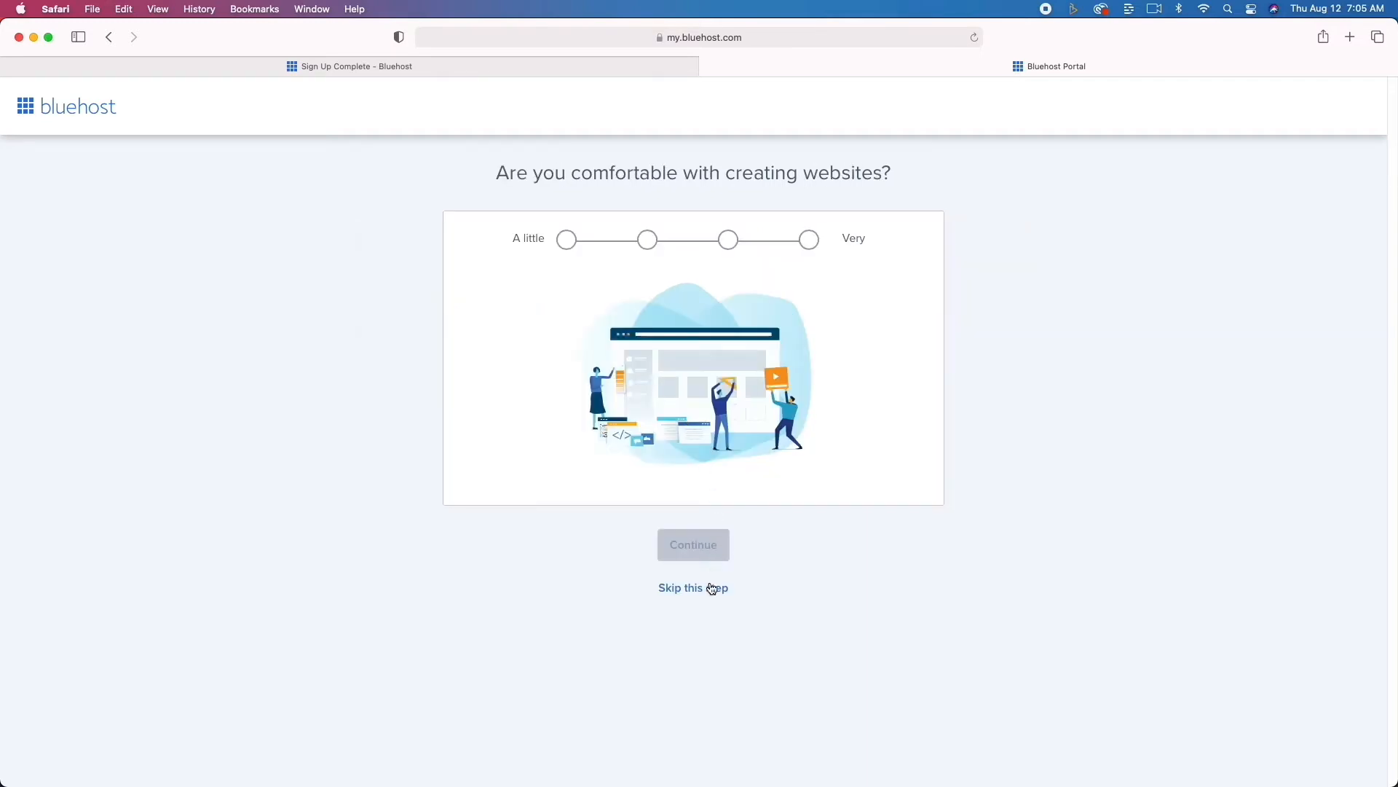
pyautogui.click(712, 589)
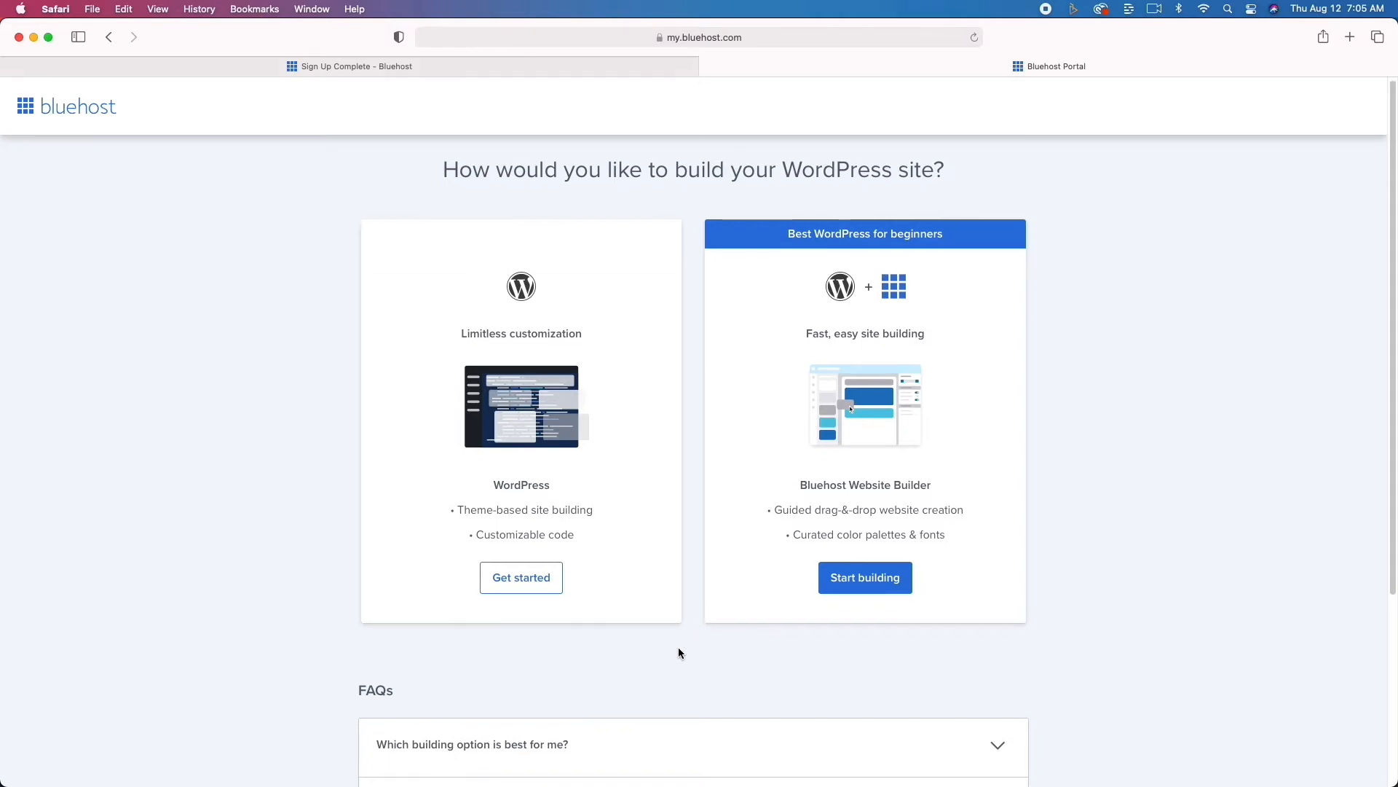
# Choose the limitless customization WordPress option, skip the website setup questions, and use the free Sinatra theme
pyautogui.scroll(-1, 679, 653)
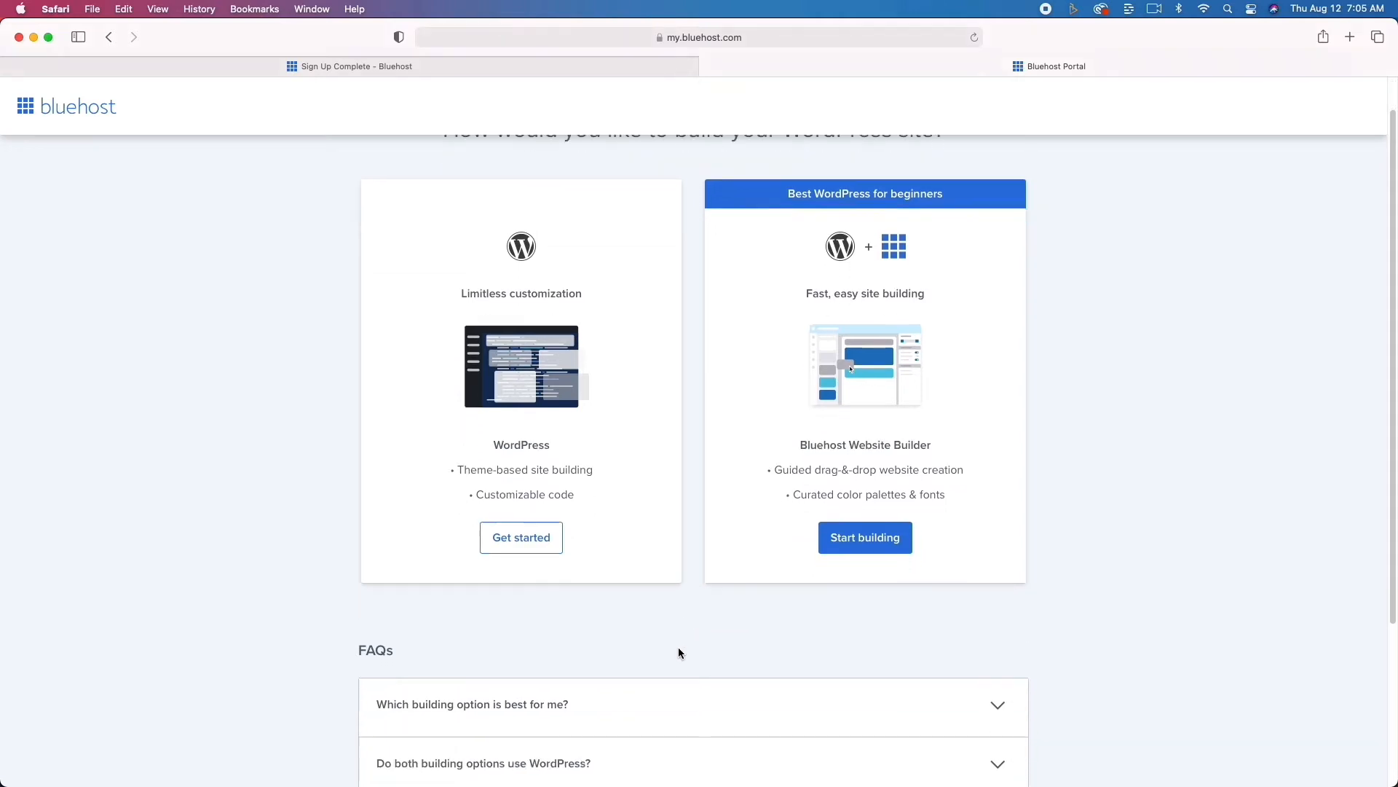
pyautogui.click(521, 539)
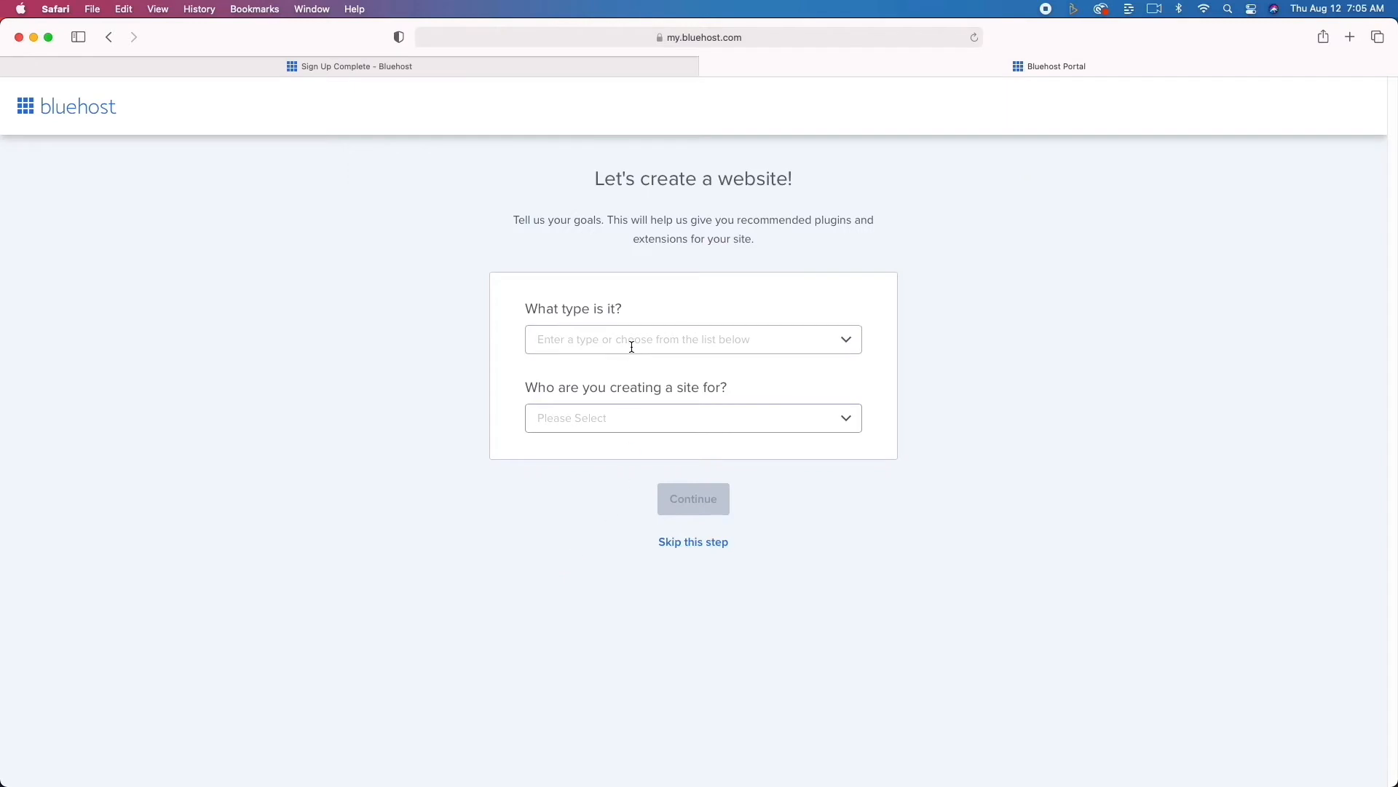
pyautogui.click(712, 544)
pyautogui.click(702, 583)
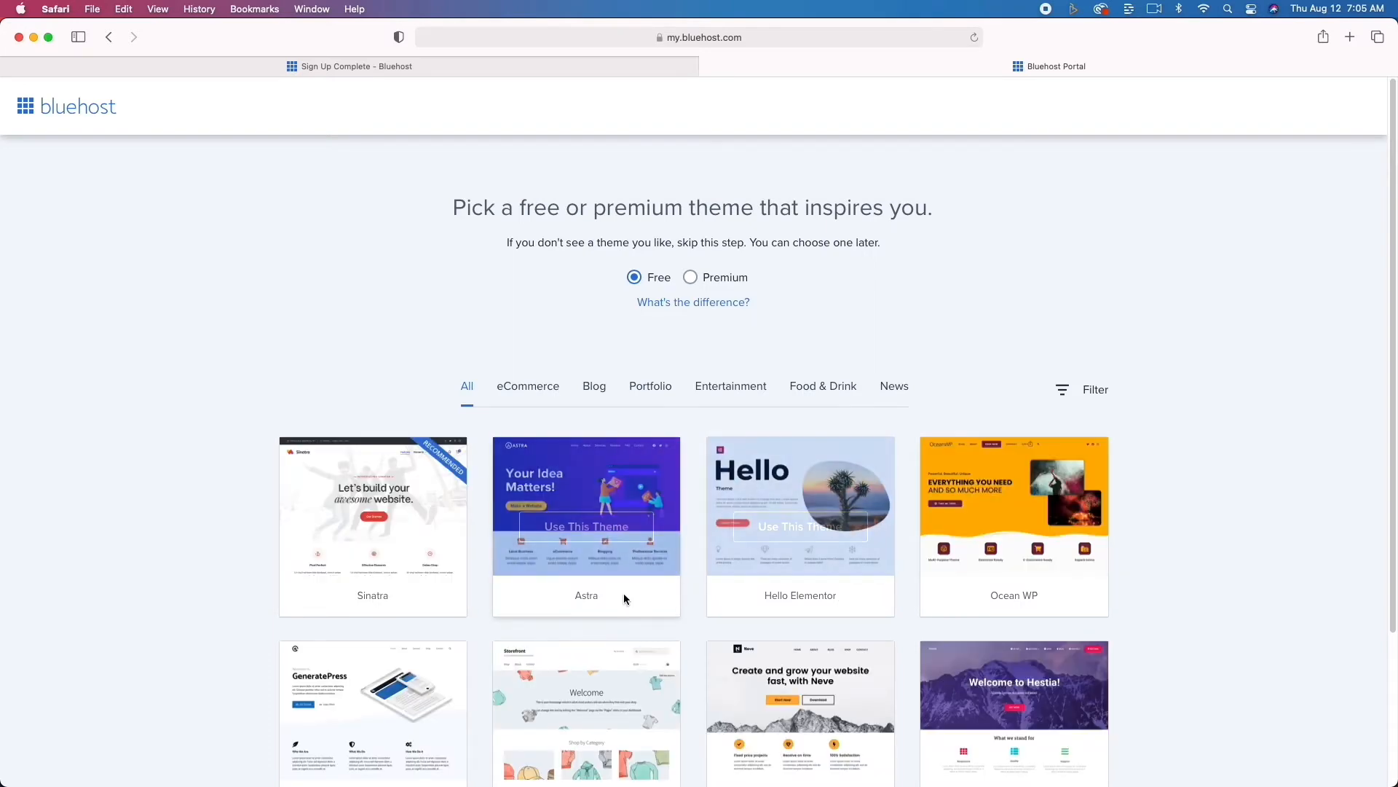
pyautogui.scroll(-3, 623, 593)
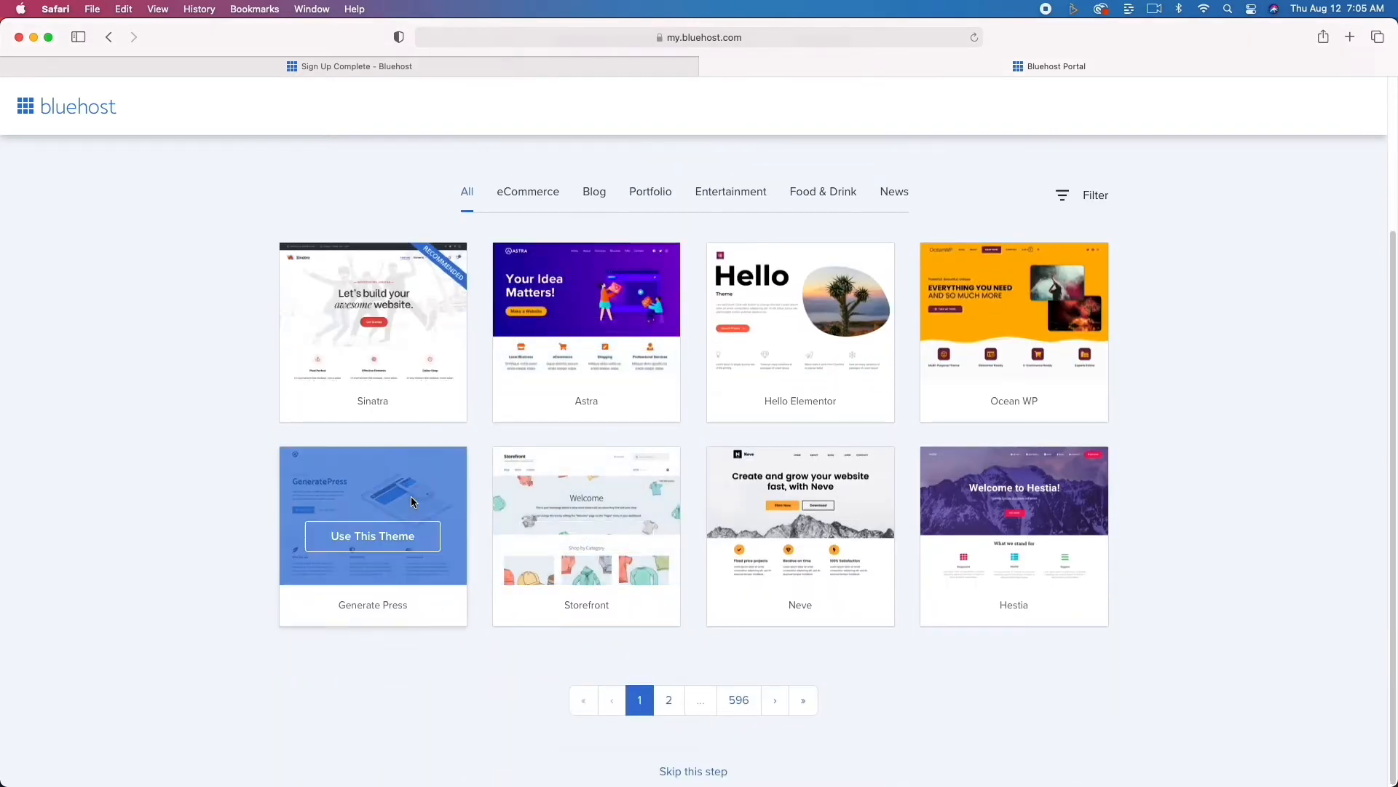
pyautogui.click(379, 351)
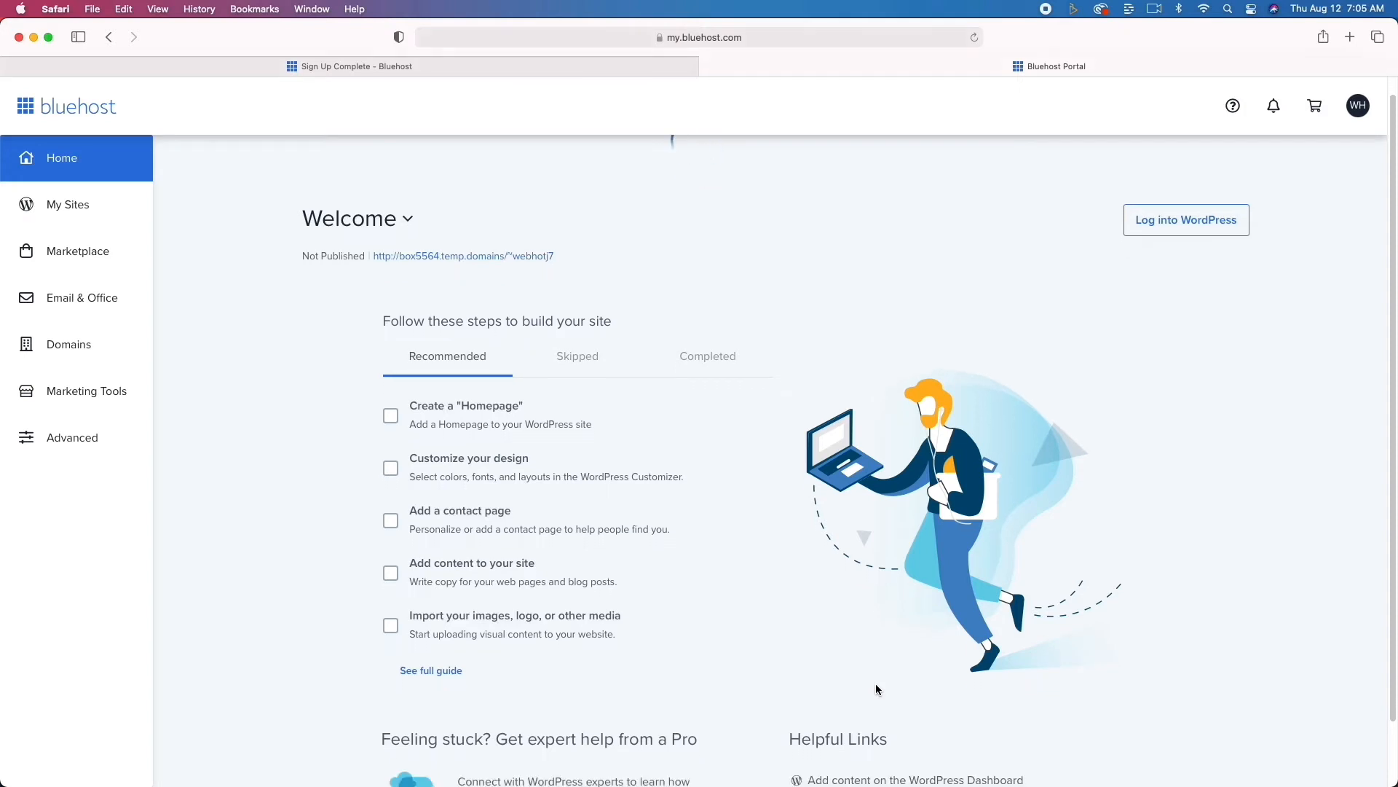
# Look over the recommended site-building steps on the hosting home page and log into WordPress
pyautogui.scroll(-2, 875, 683)
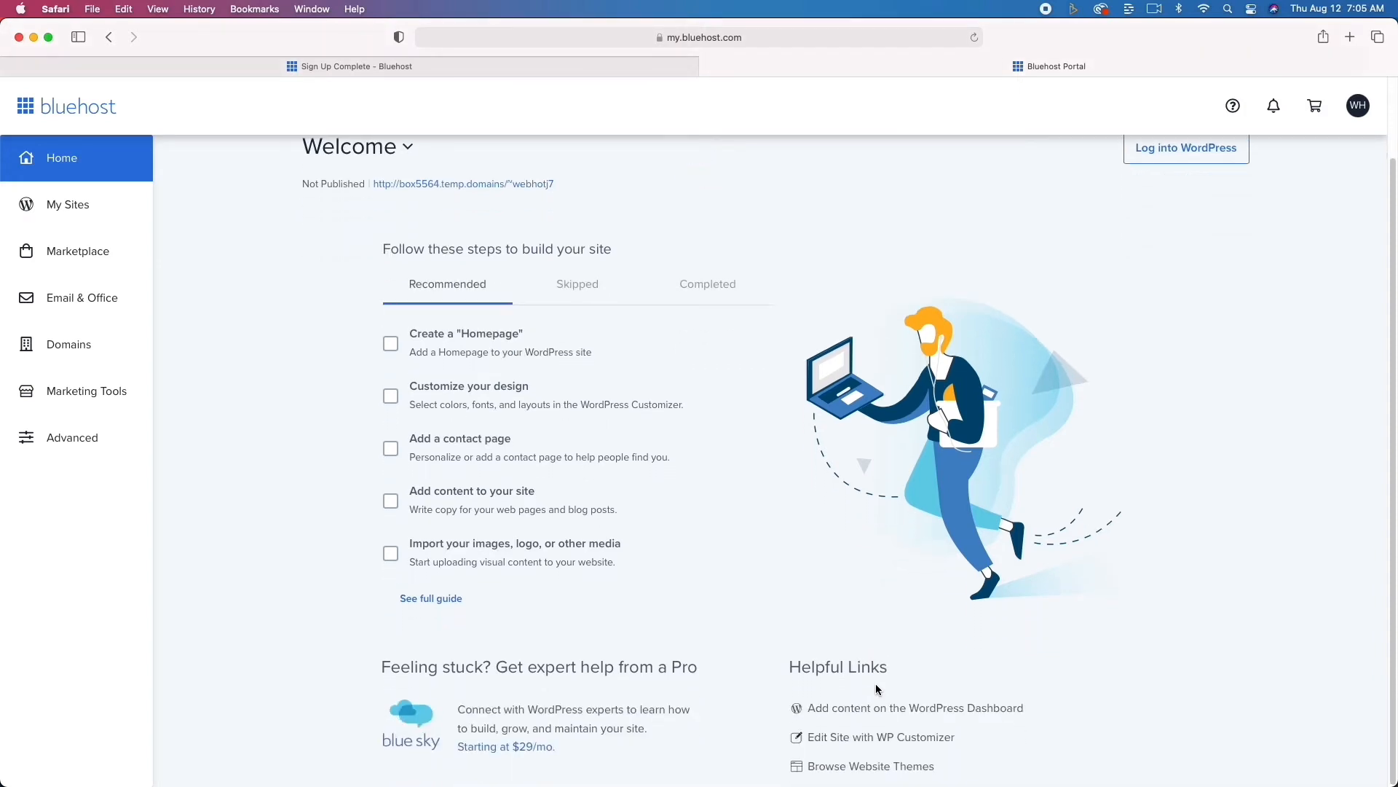
pyautogui.scroll(2, 876, 683)
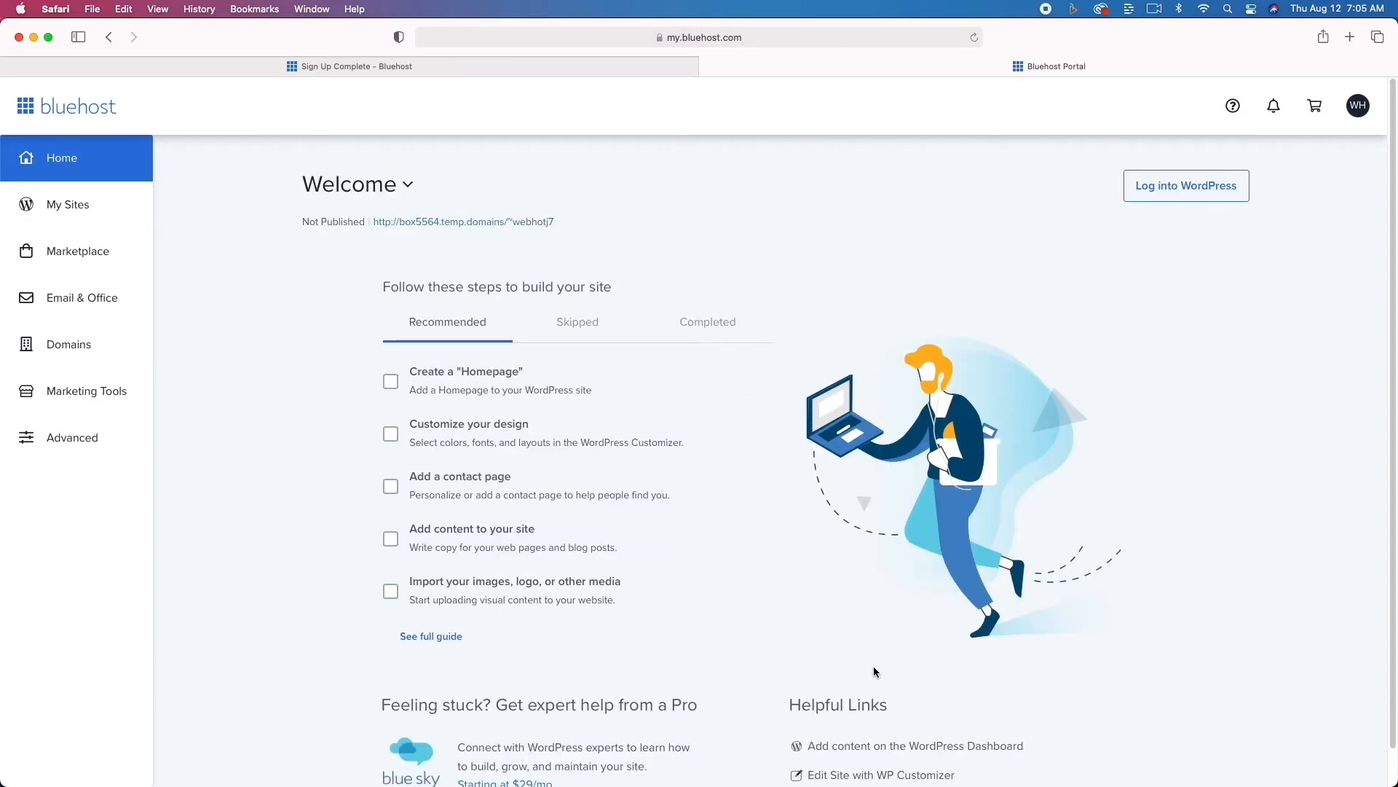
pyautogui.click(1206, 186)
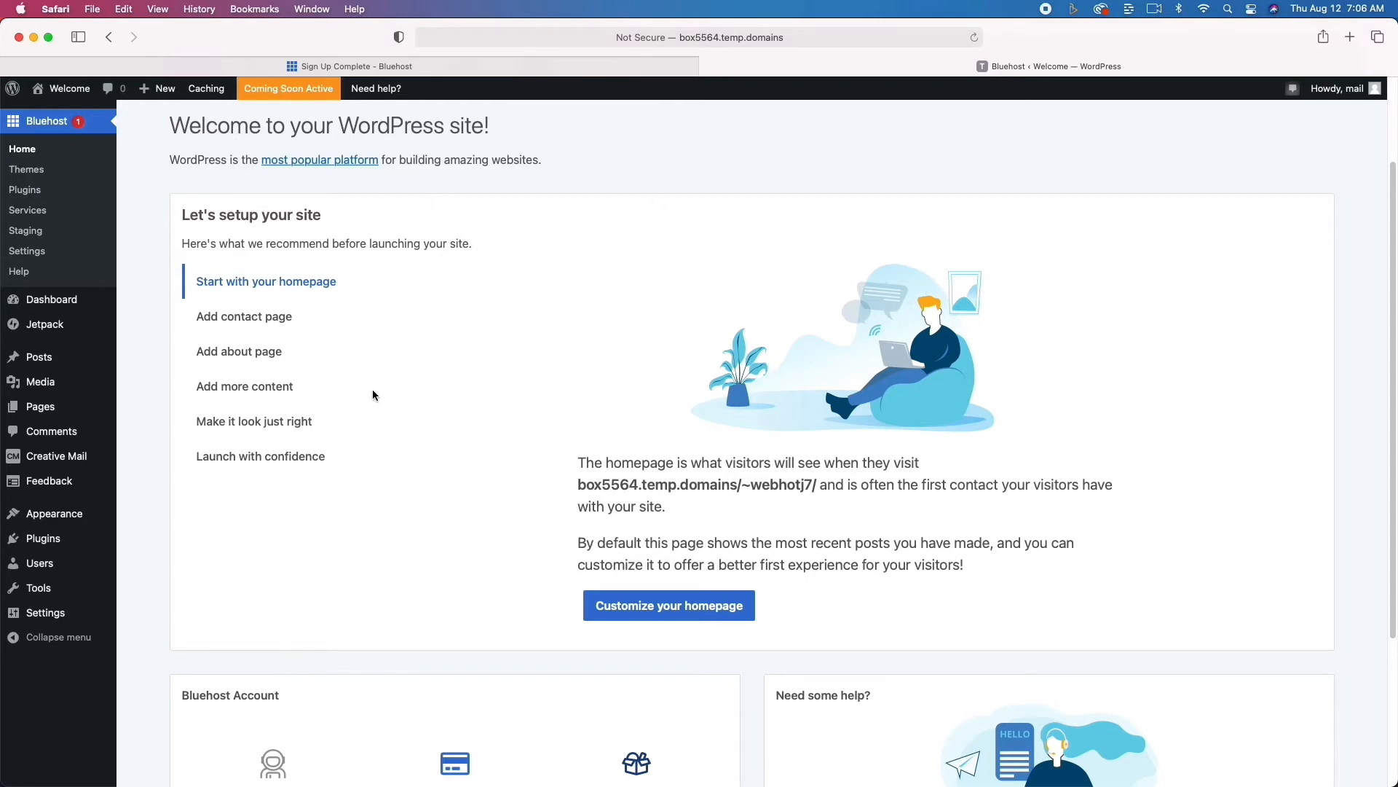
# Preview the new site's front page, return to the WordPress admin, and view the Bluehost Staging page
pyautogui.click(63, 96)
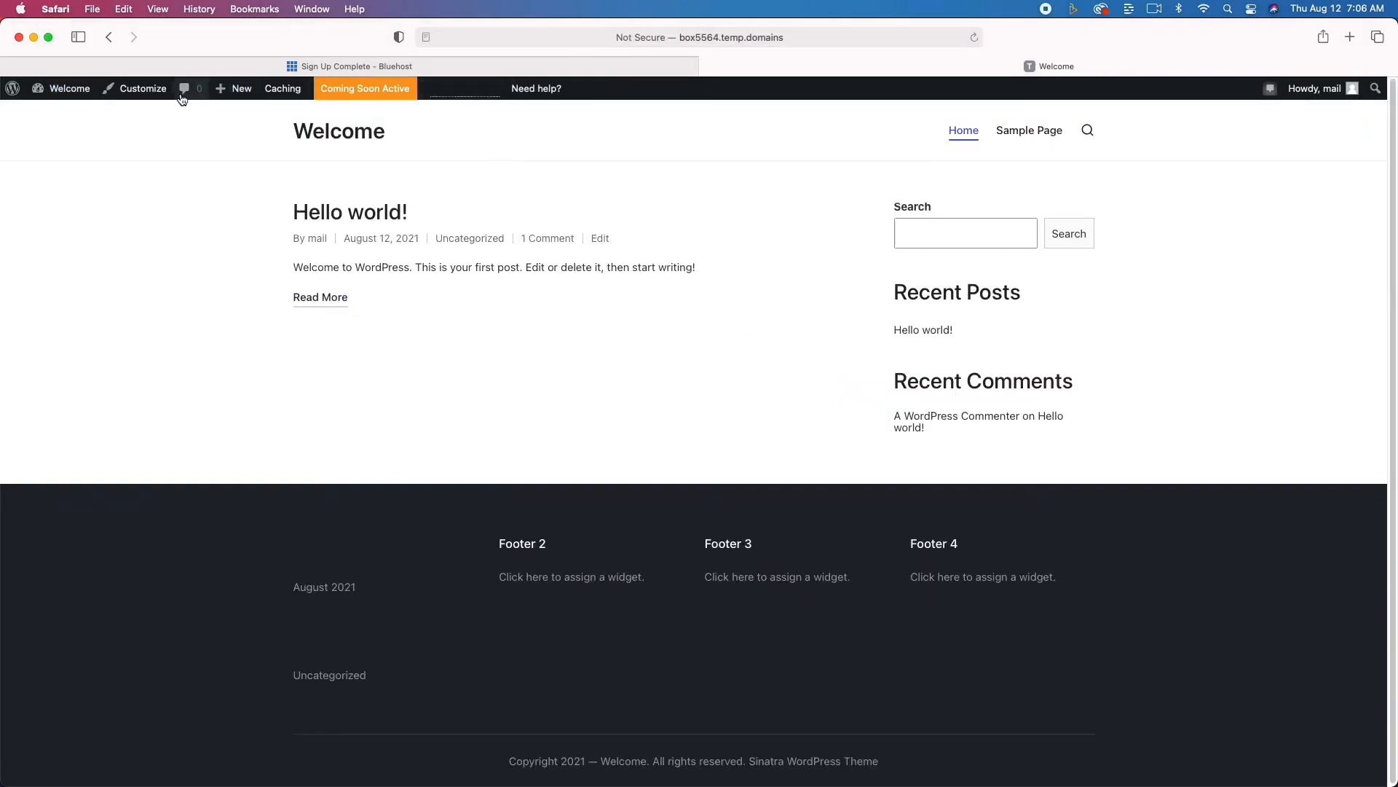
pyautogui.click(109, 38)
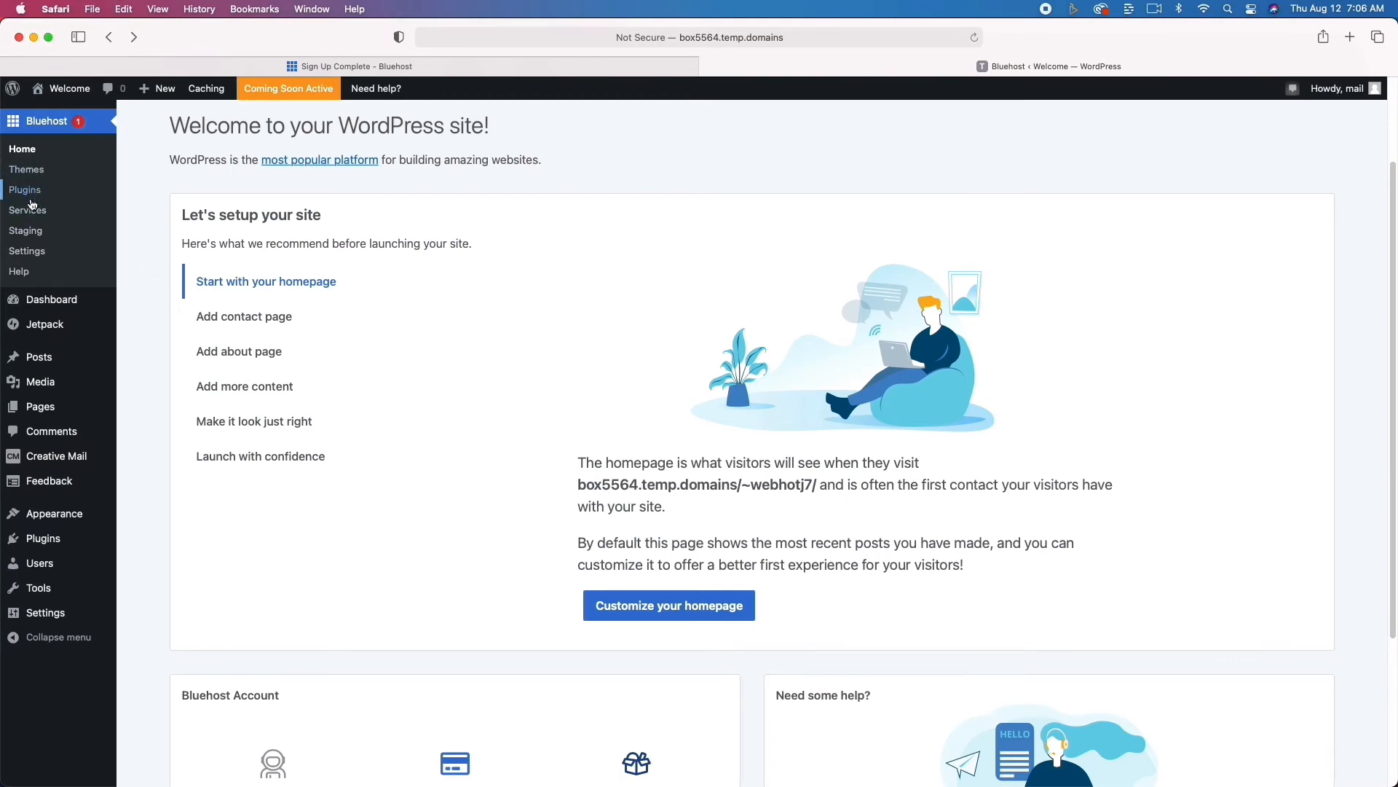
pyautogui.click(28, 231)
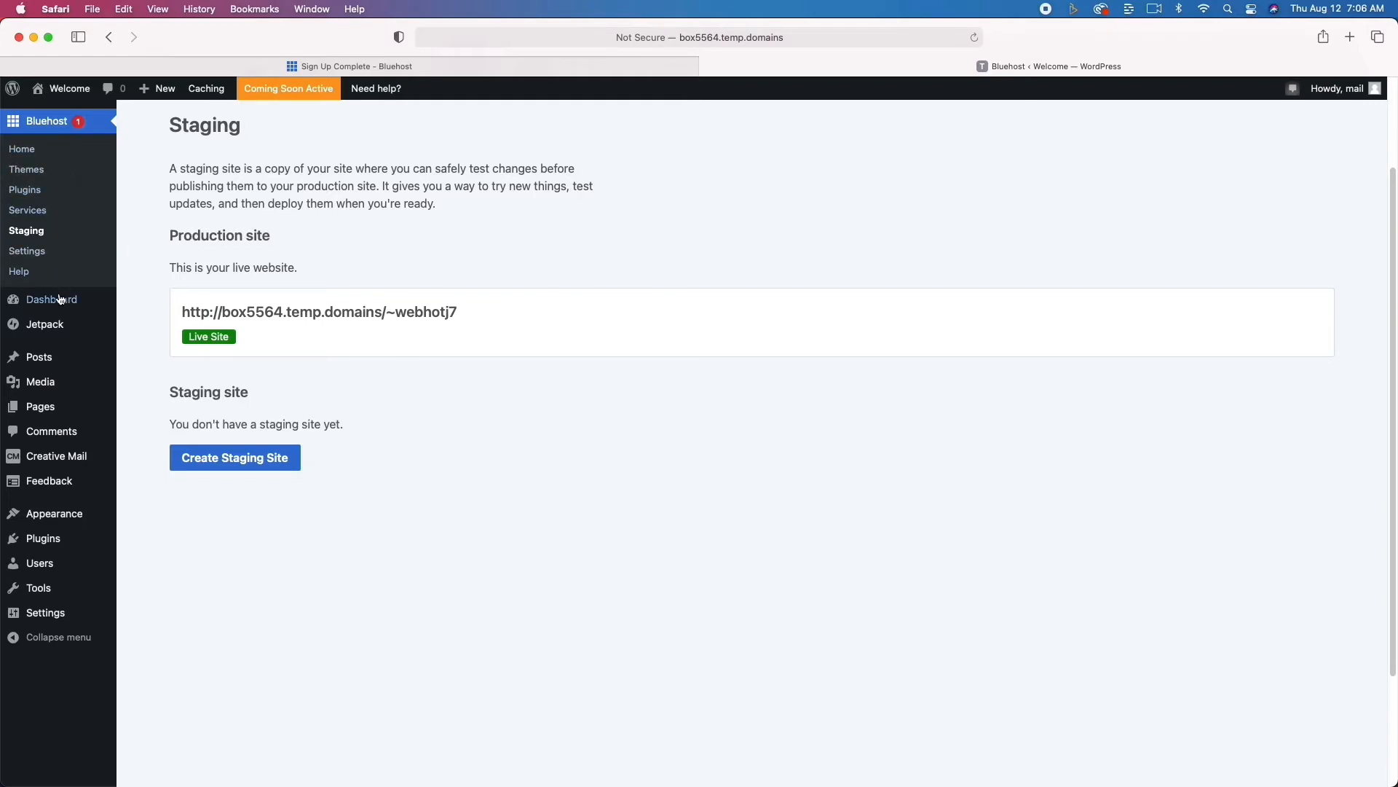
# Deactivate the Bluehost and Creative Mail by Constant Contact plugins together with a bulk action
pyautogui.click(41, 540)
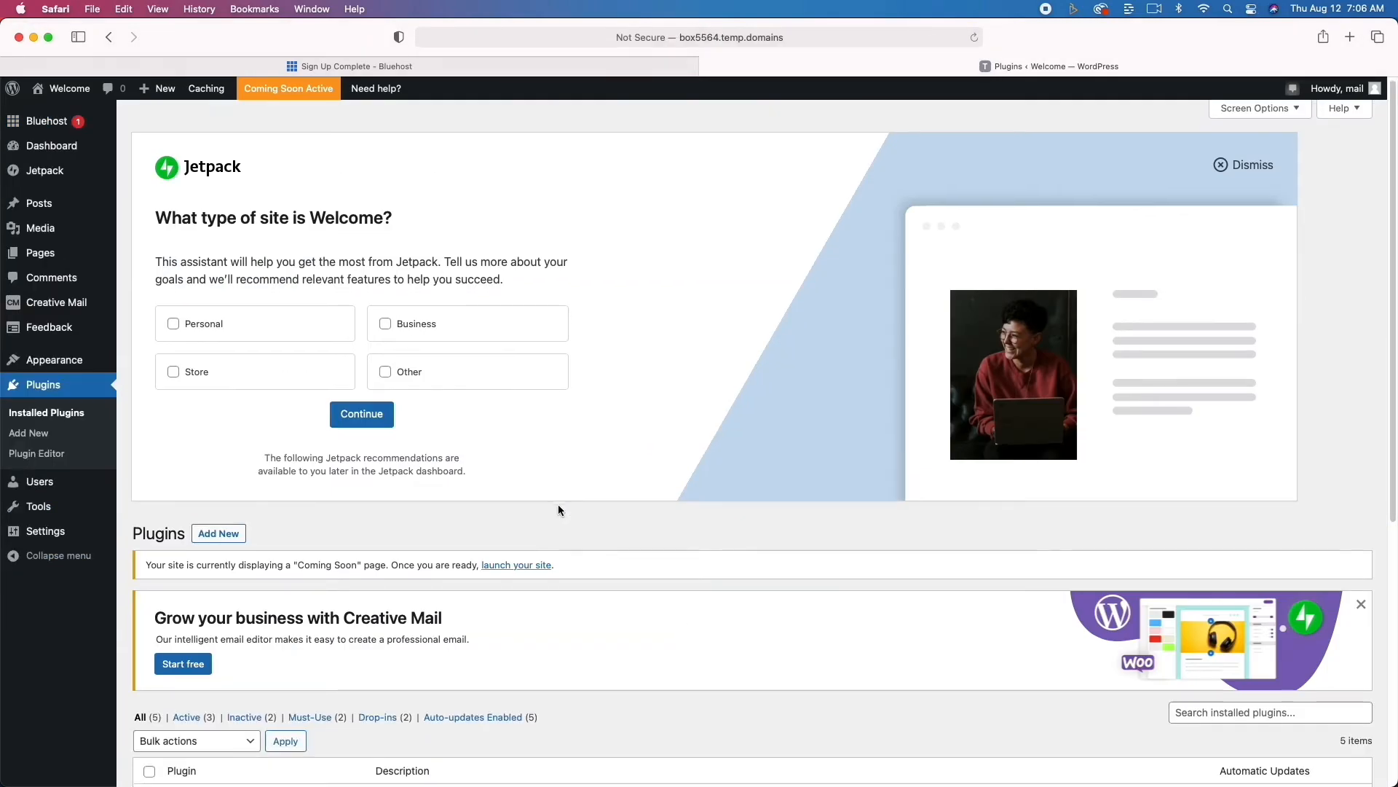
pyautogui.scroll(-6, 557, 504)
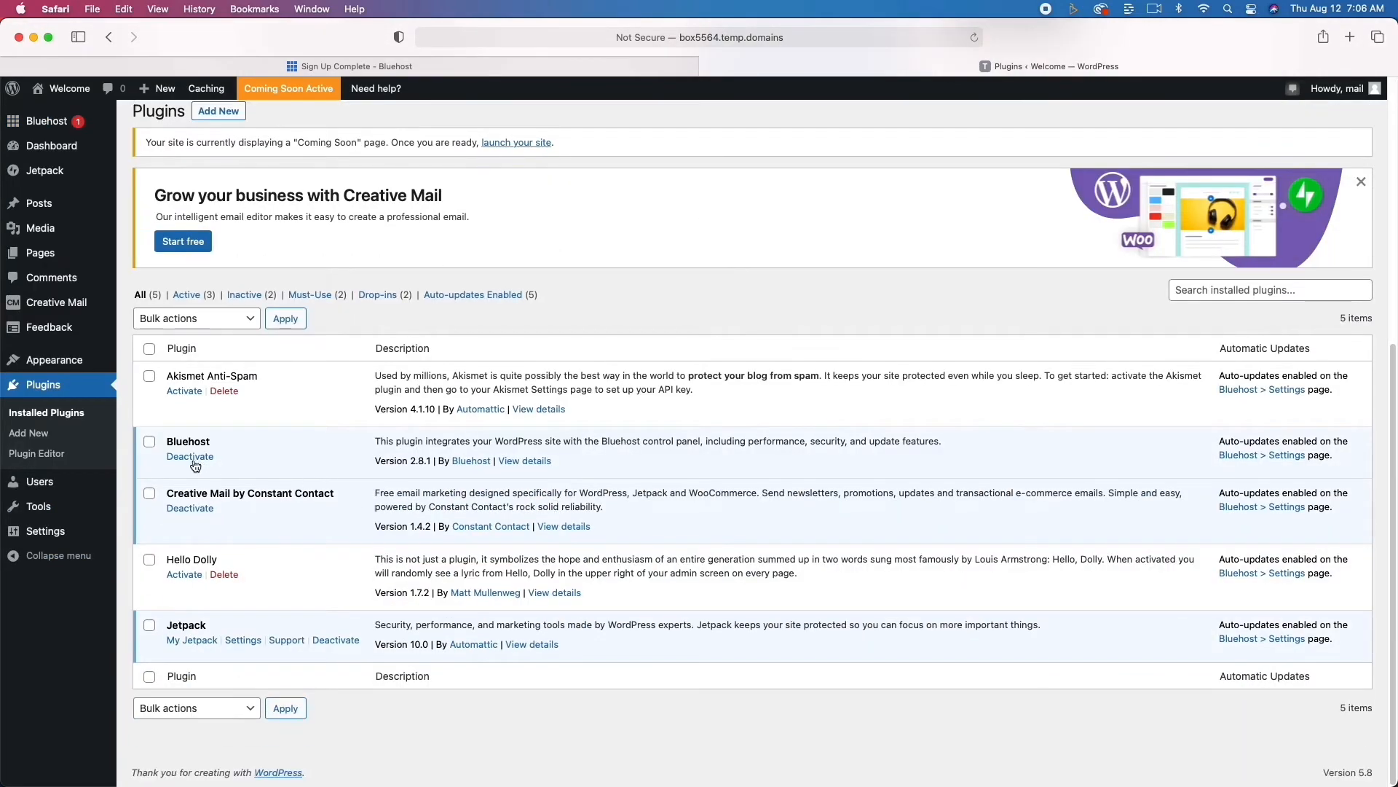
pyautogui.click(148, 442)
pyautogui.click(151, 495)
pyautogui.click(218, 316)
pyautogui.click(214, 346)
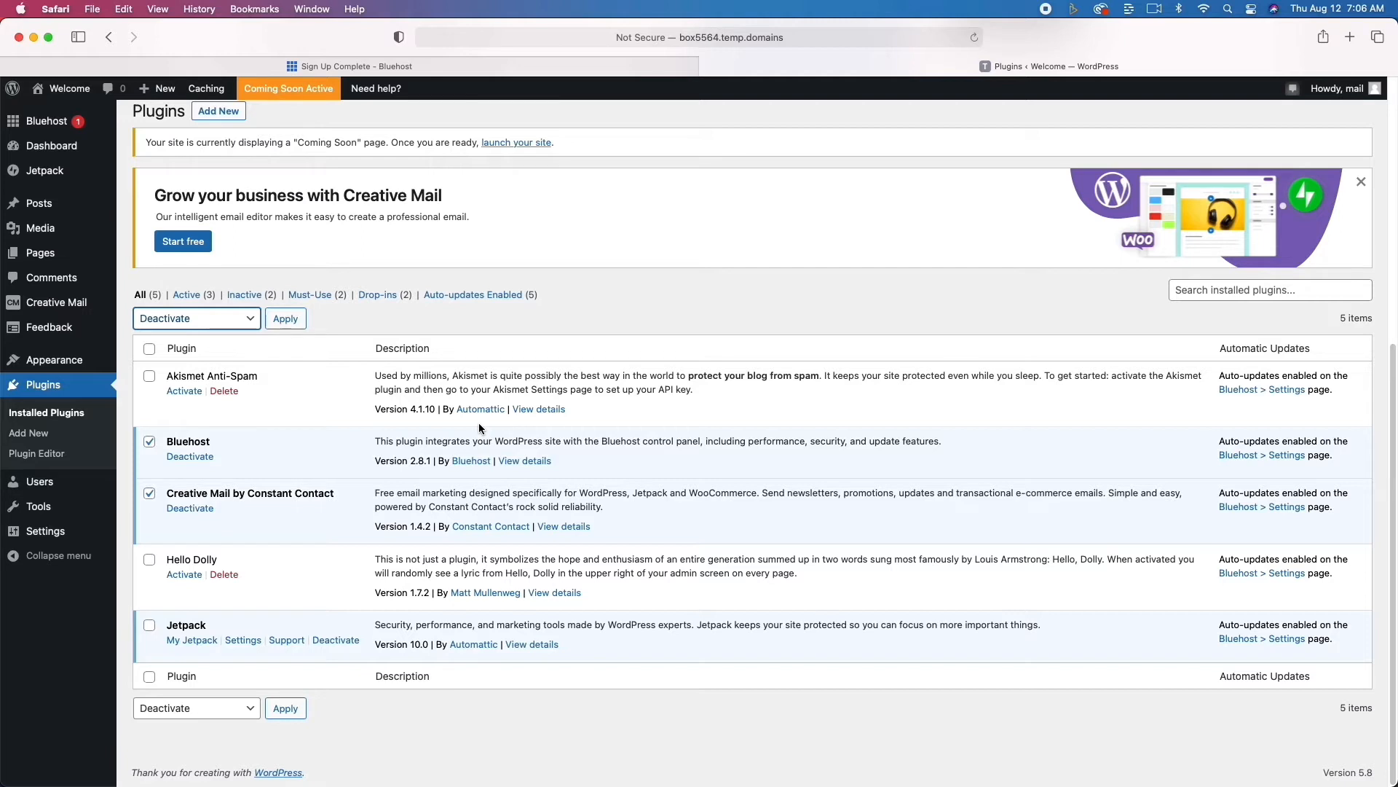
pyautogui.click(286, 318)
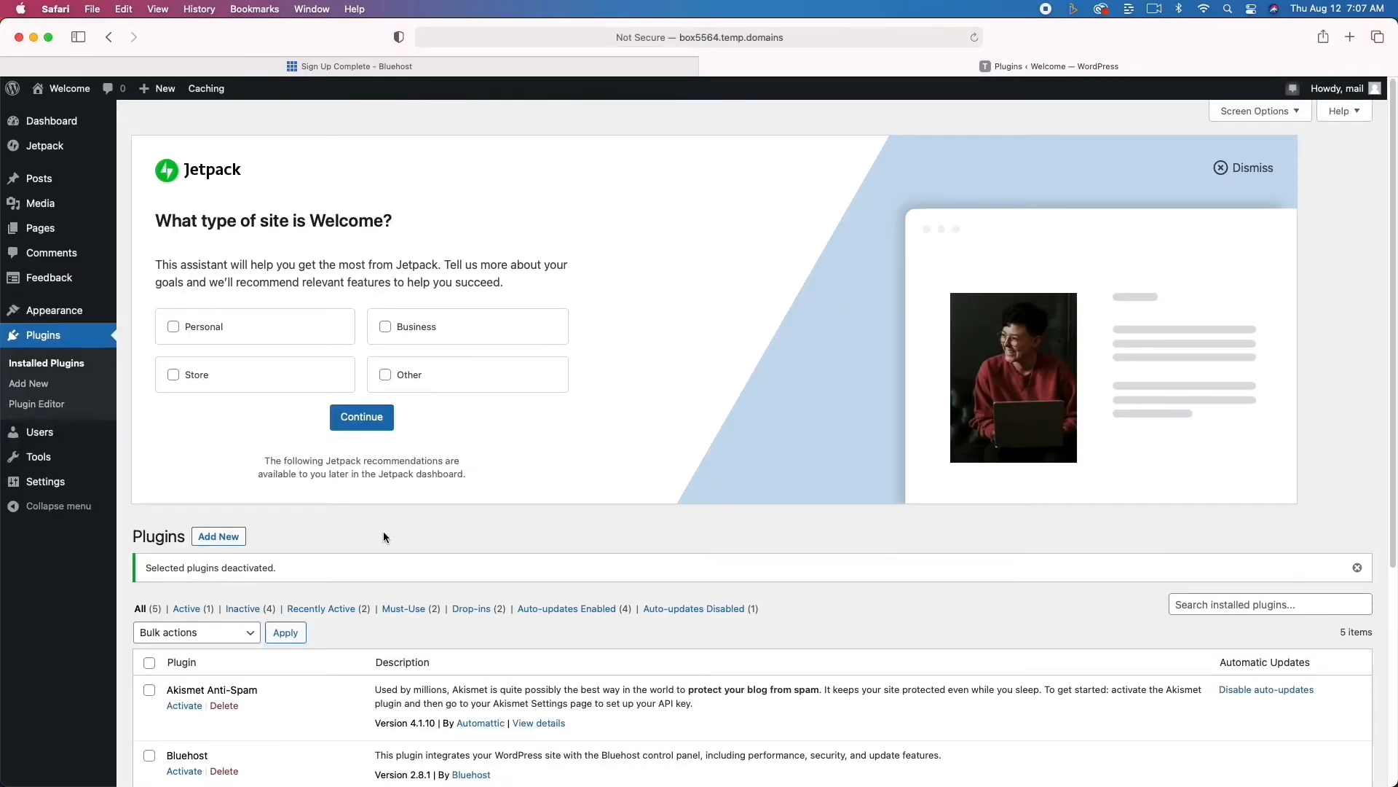
# Delete the Akismet Anti-Spam, Bluehost, and Creative Mail by Constant Contact plugins
pyautogui.scroll(-5, 384, 537)
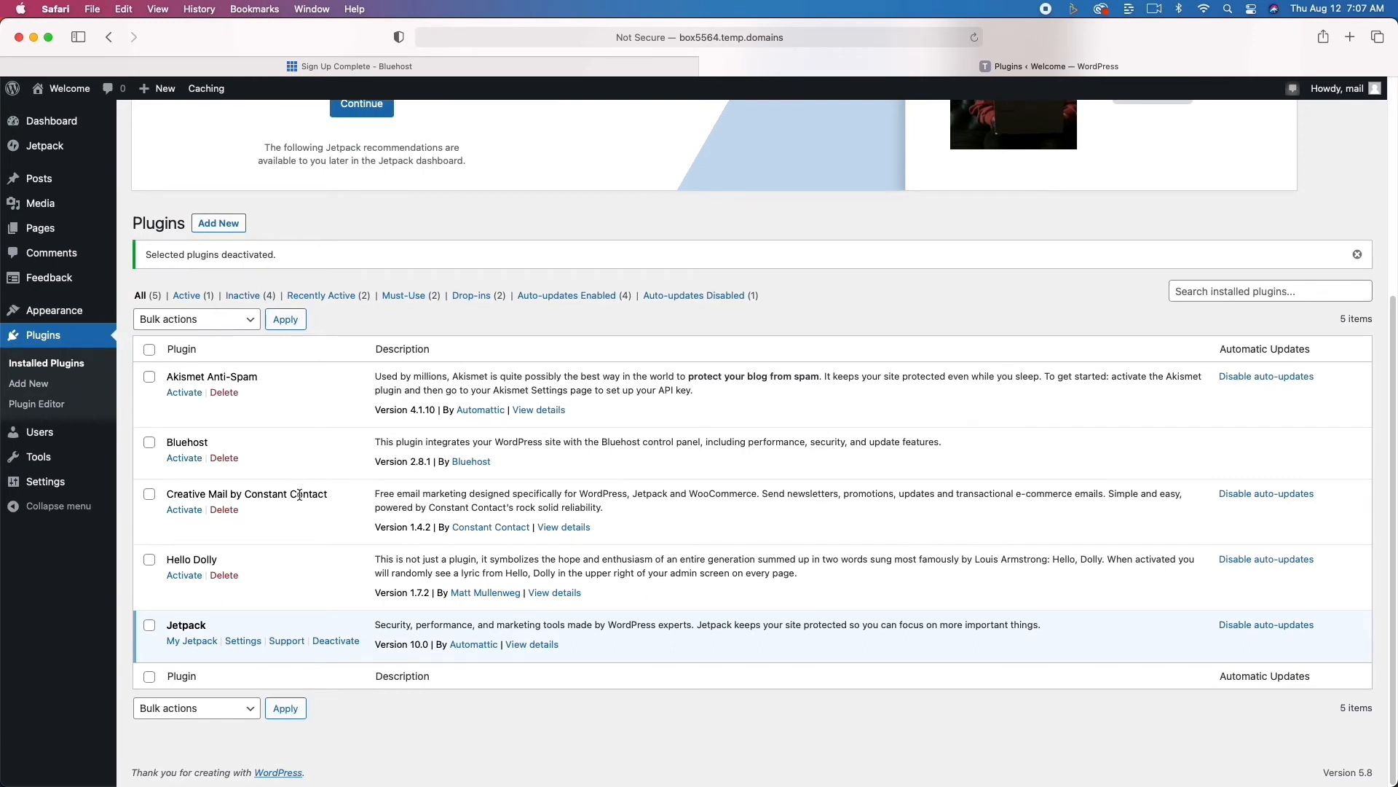
pyautogui.click(223, 392)
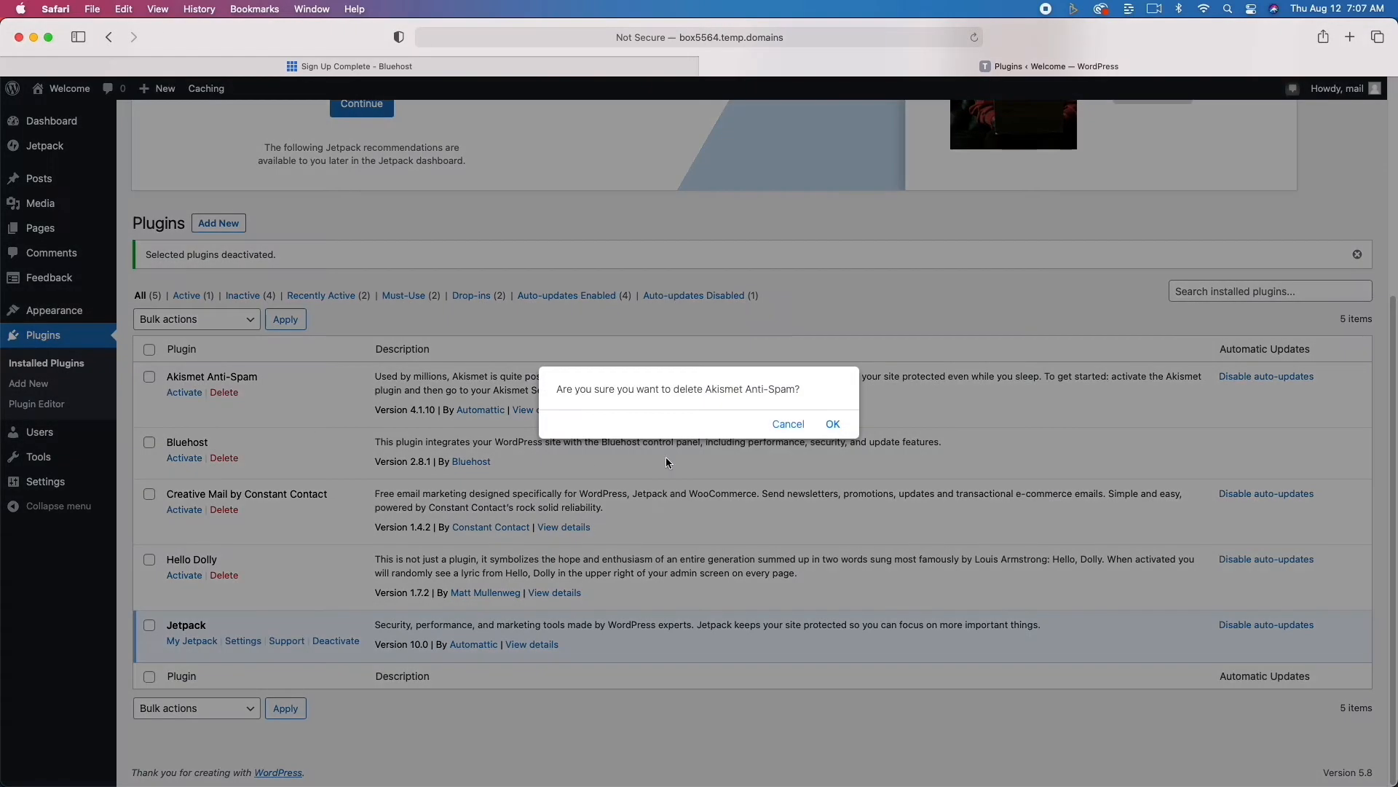
pyautogui.click(833, 424)
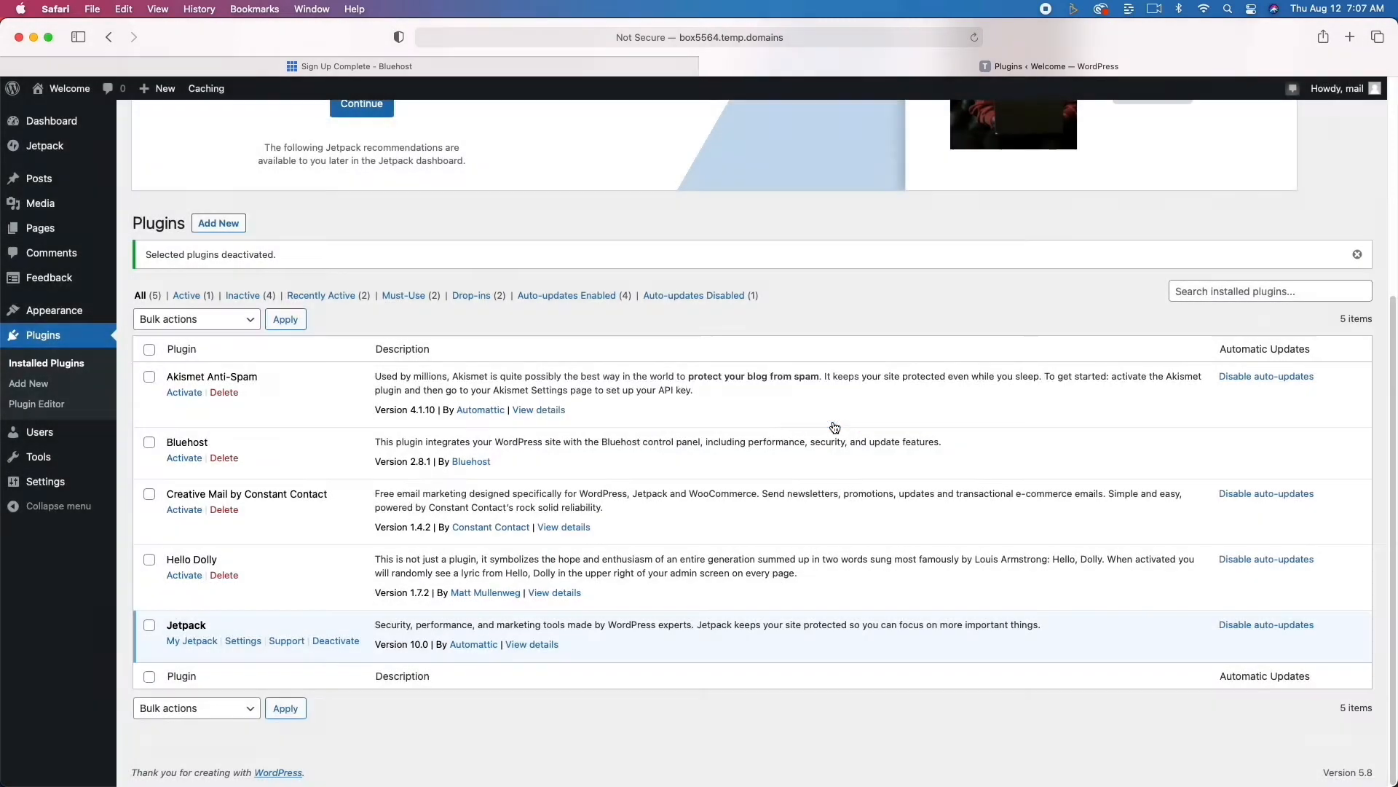
pyautogui.click(227, 459)
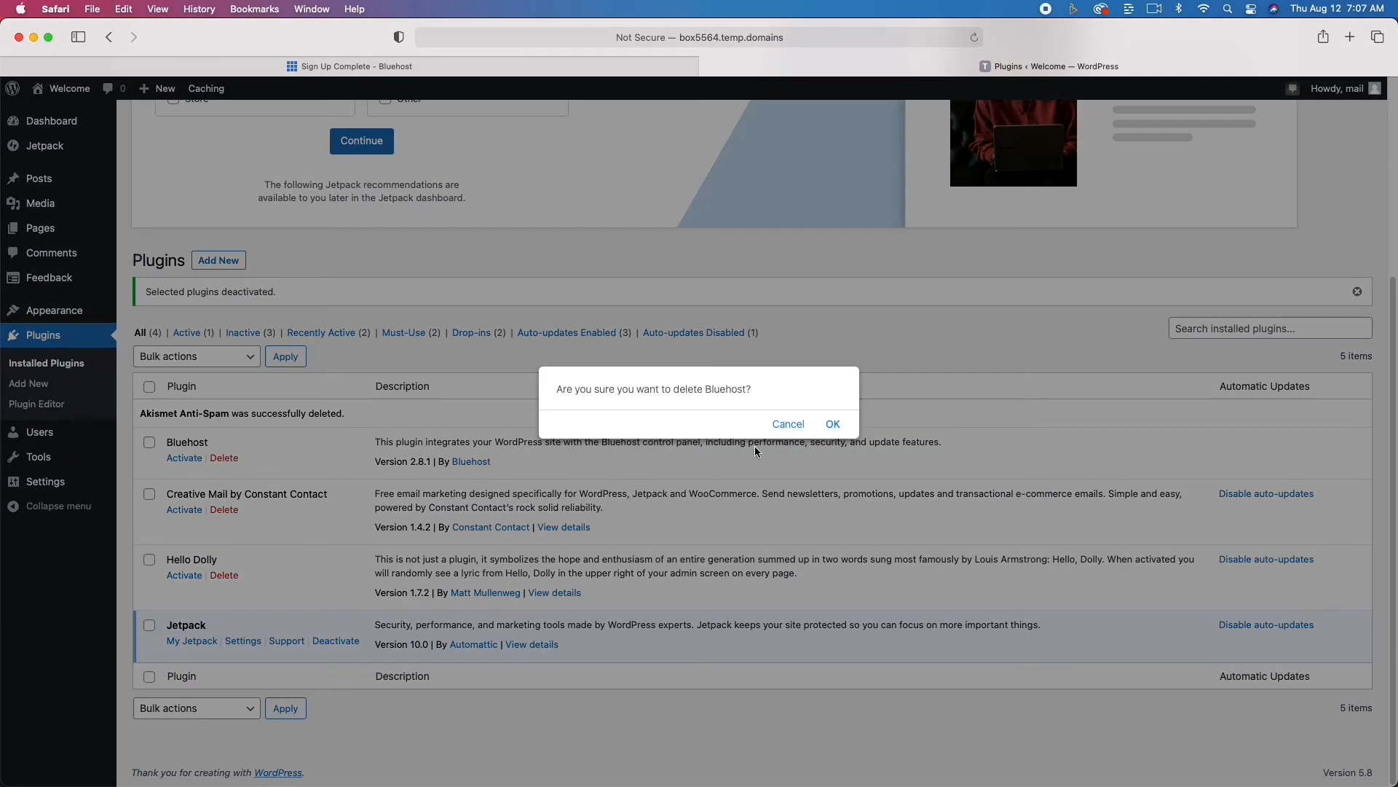
pyautogui.click(833, 425)
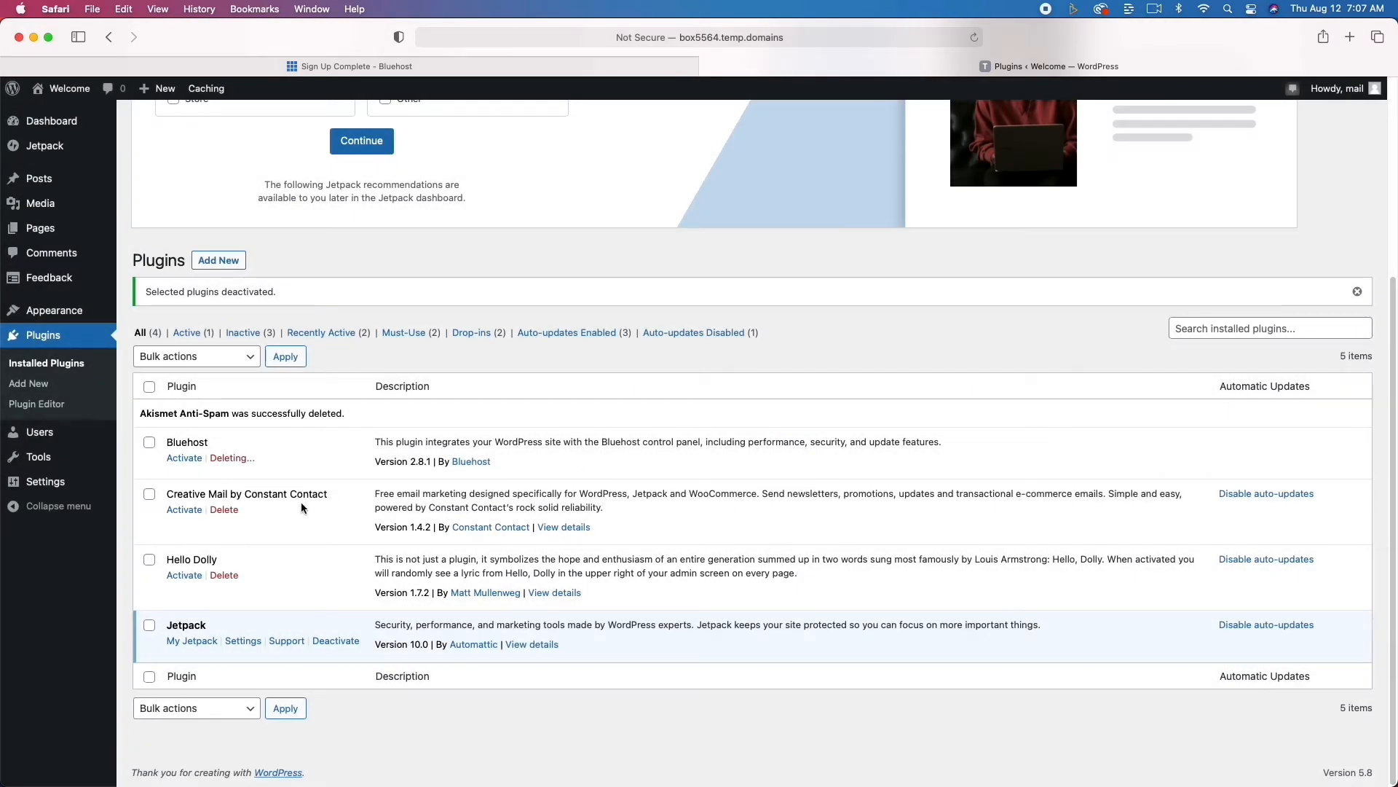
pyautogui.click(237, 509)
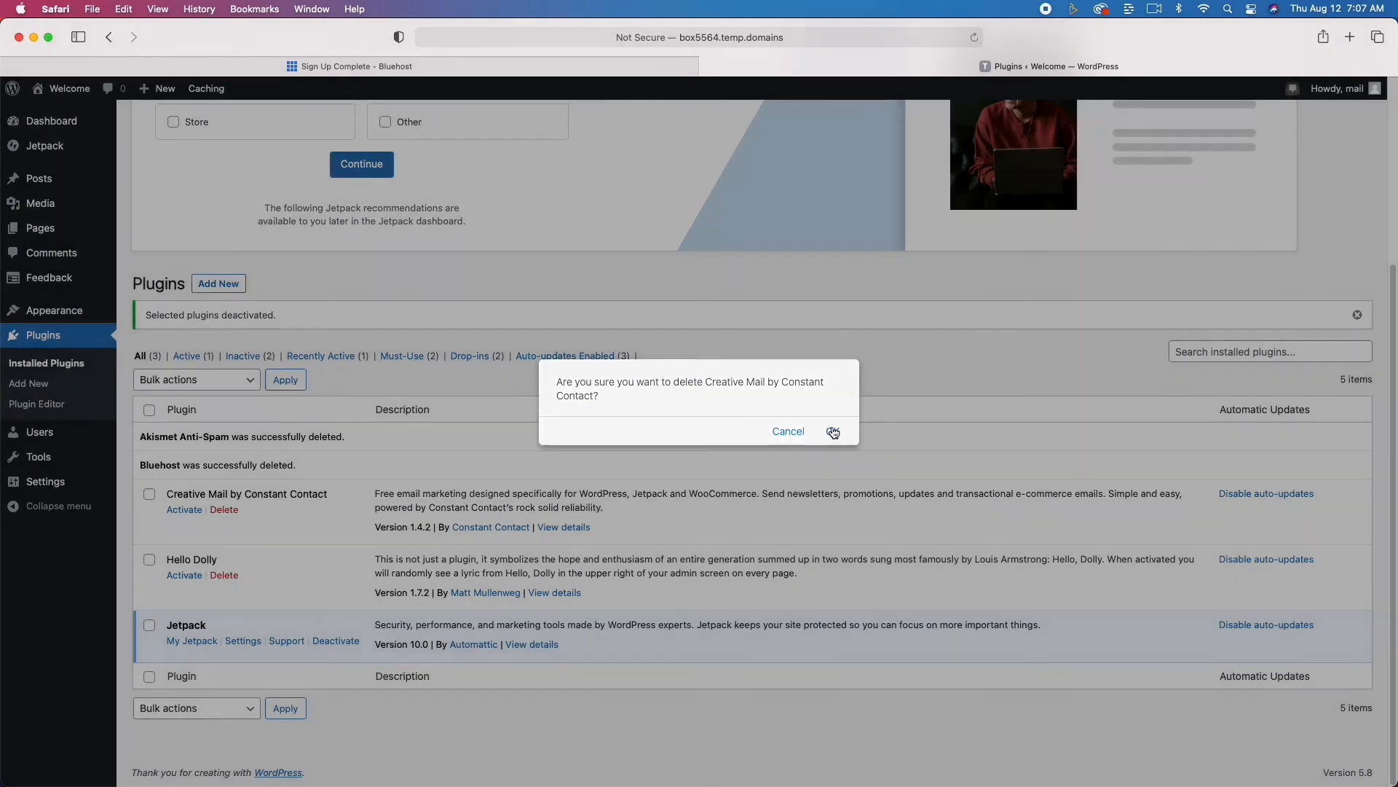
pyautogui.click(835, 431)
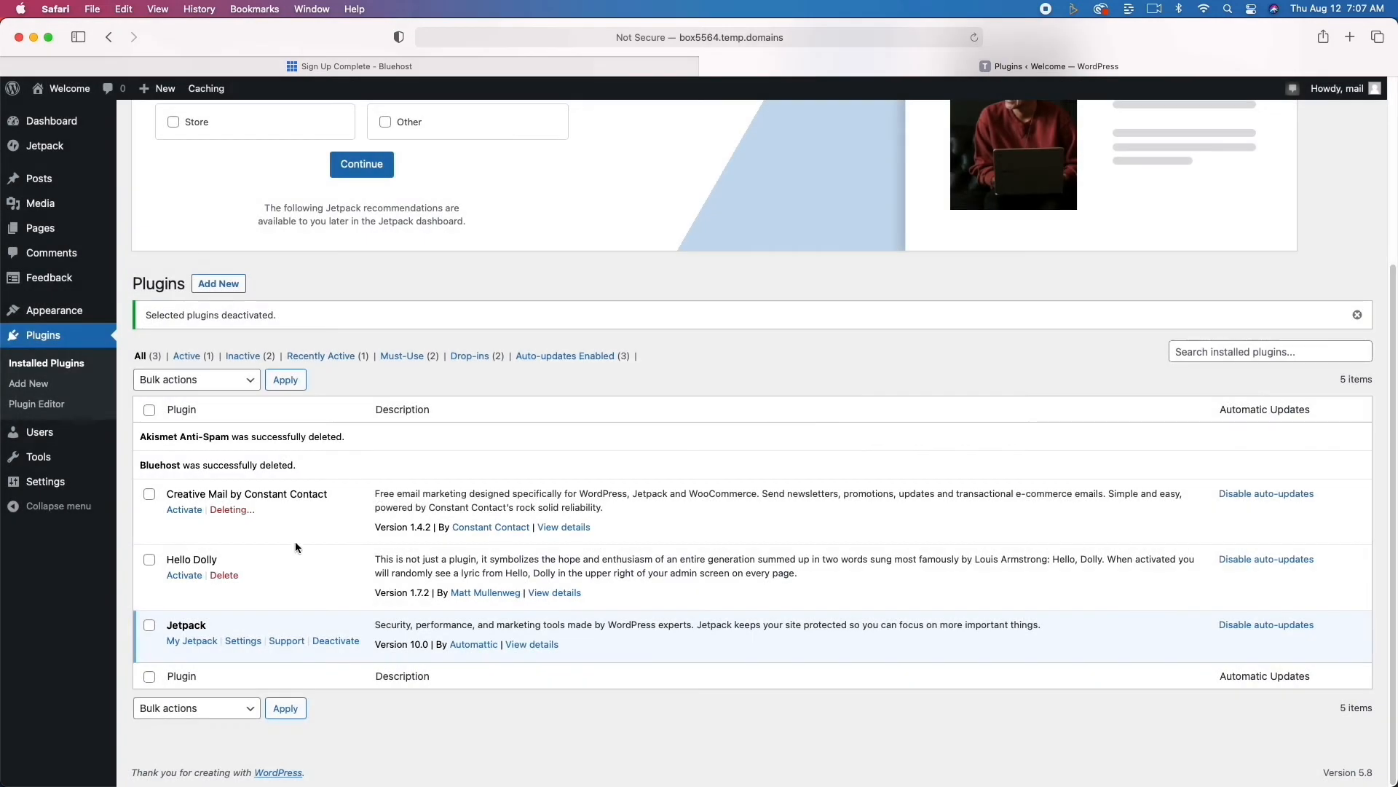
# Delete the Hello Dolly plugin from the installed plugins and confirm the deletion
pyautogui.click(225, 575)
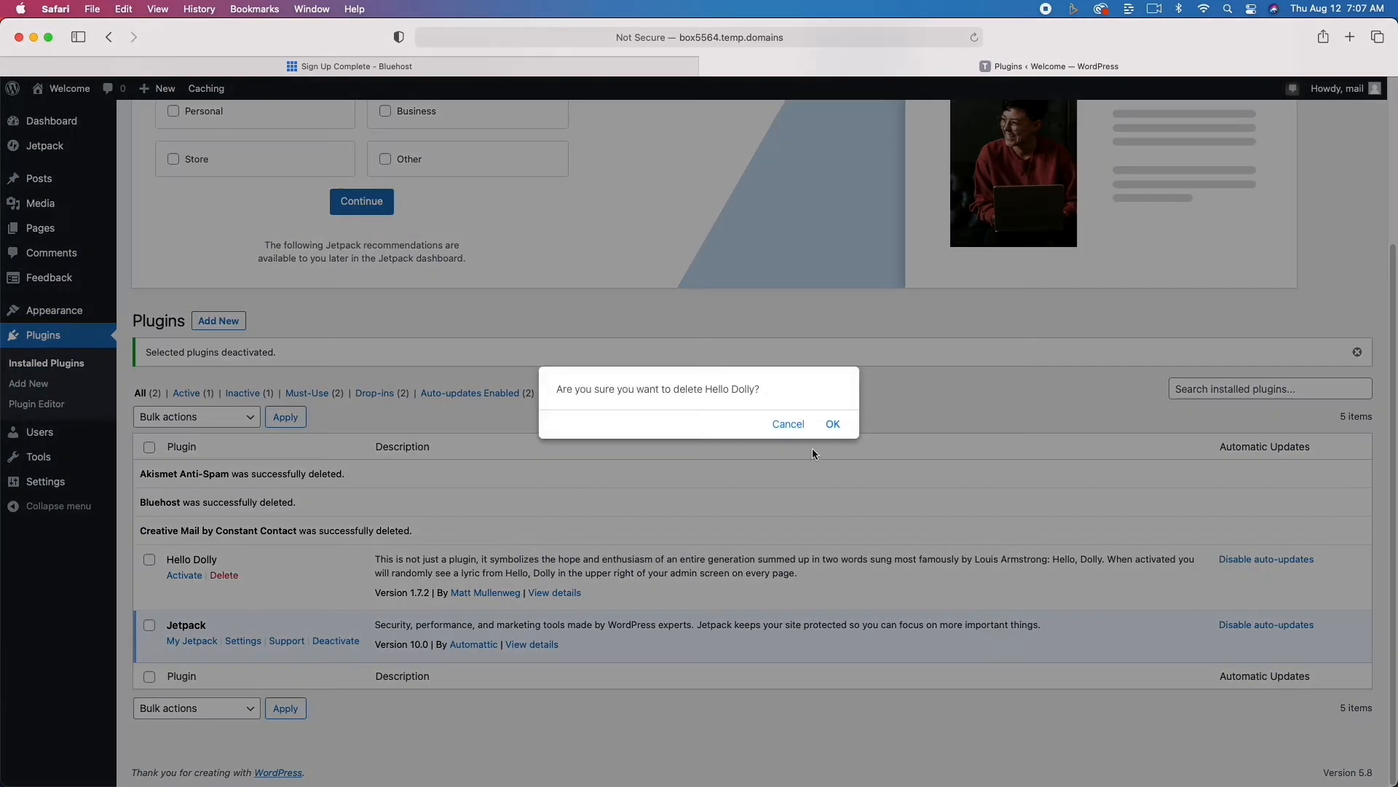
pyautogui.click(834, 424)
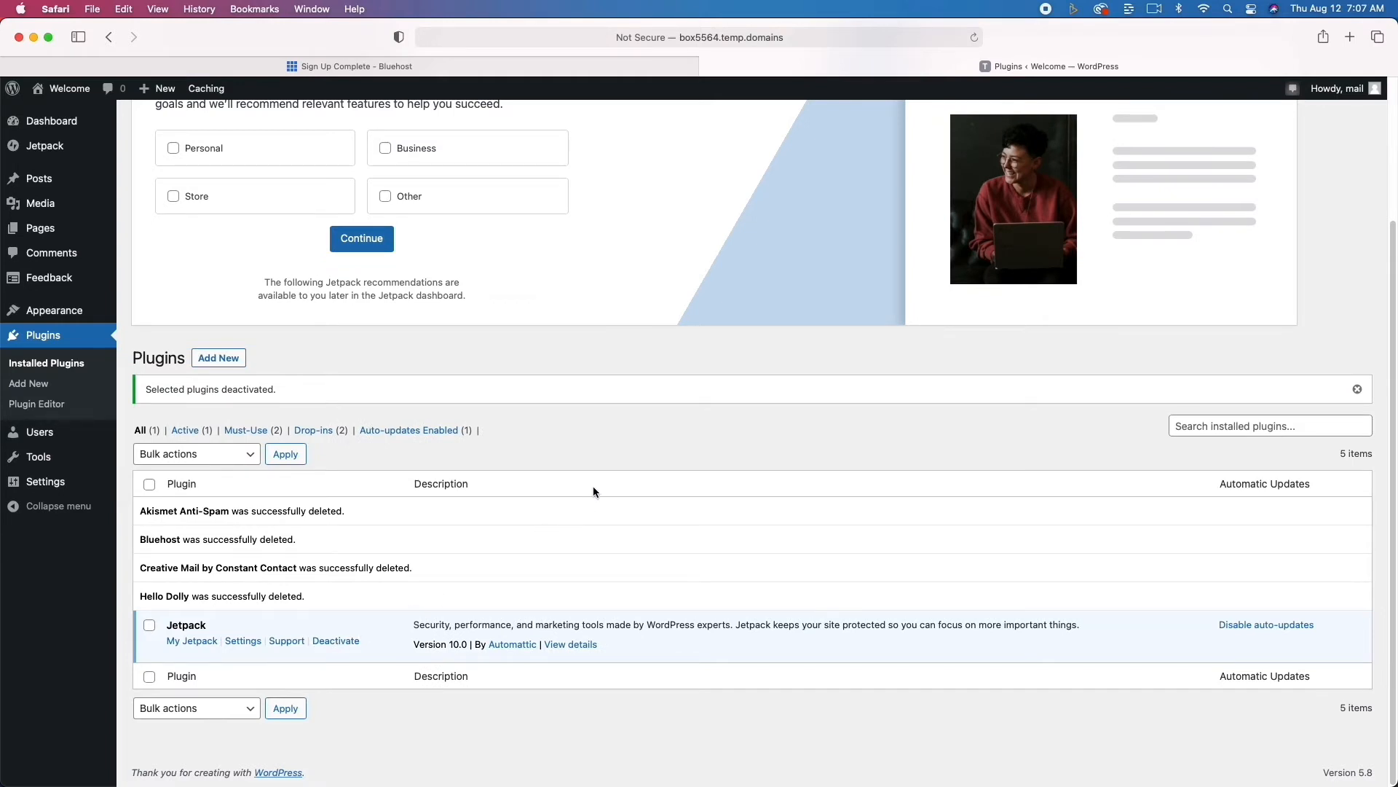
pyautogui.moveTo(60, 487)
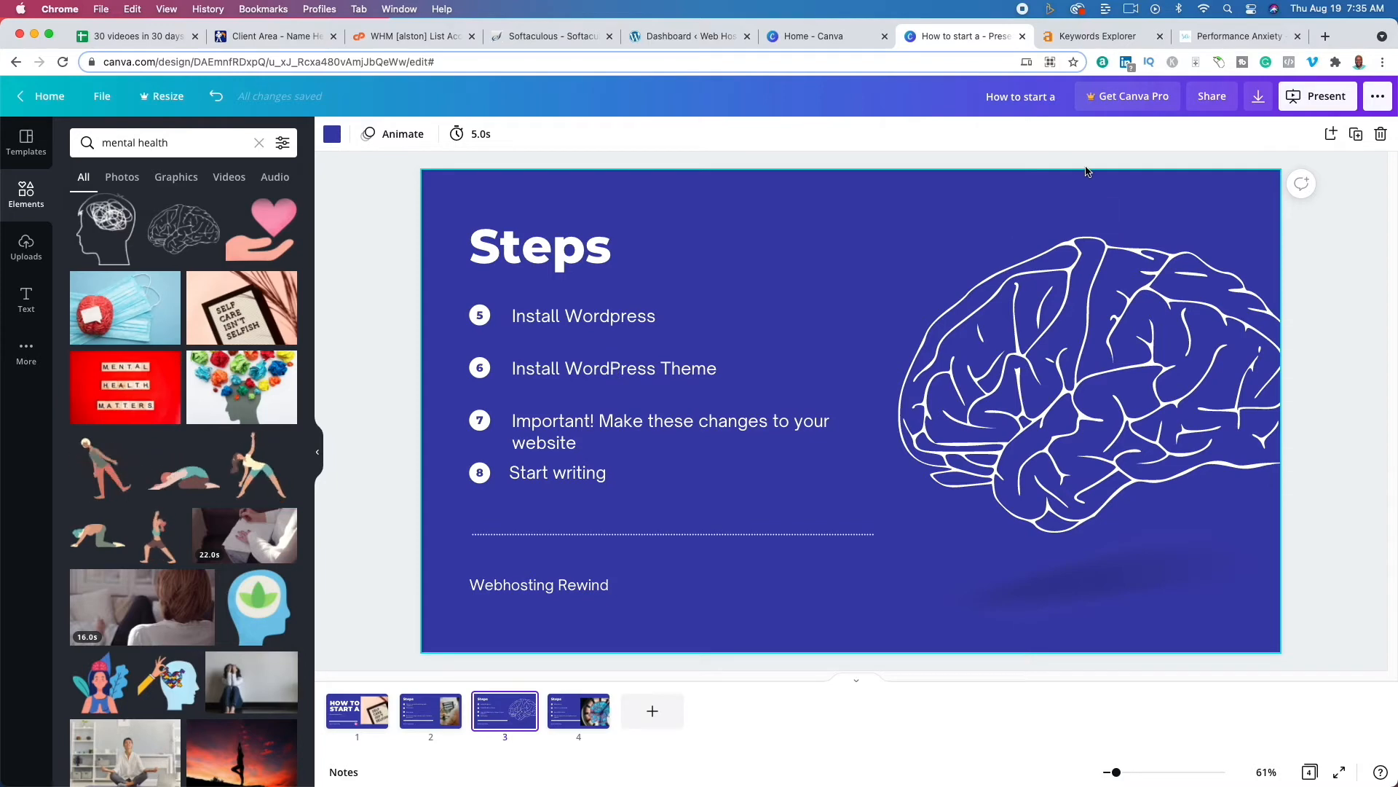
# Open themeforest.net in a new Chrome tab
pyautogui.click(1324, 37)
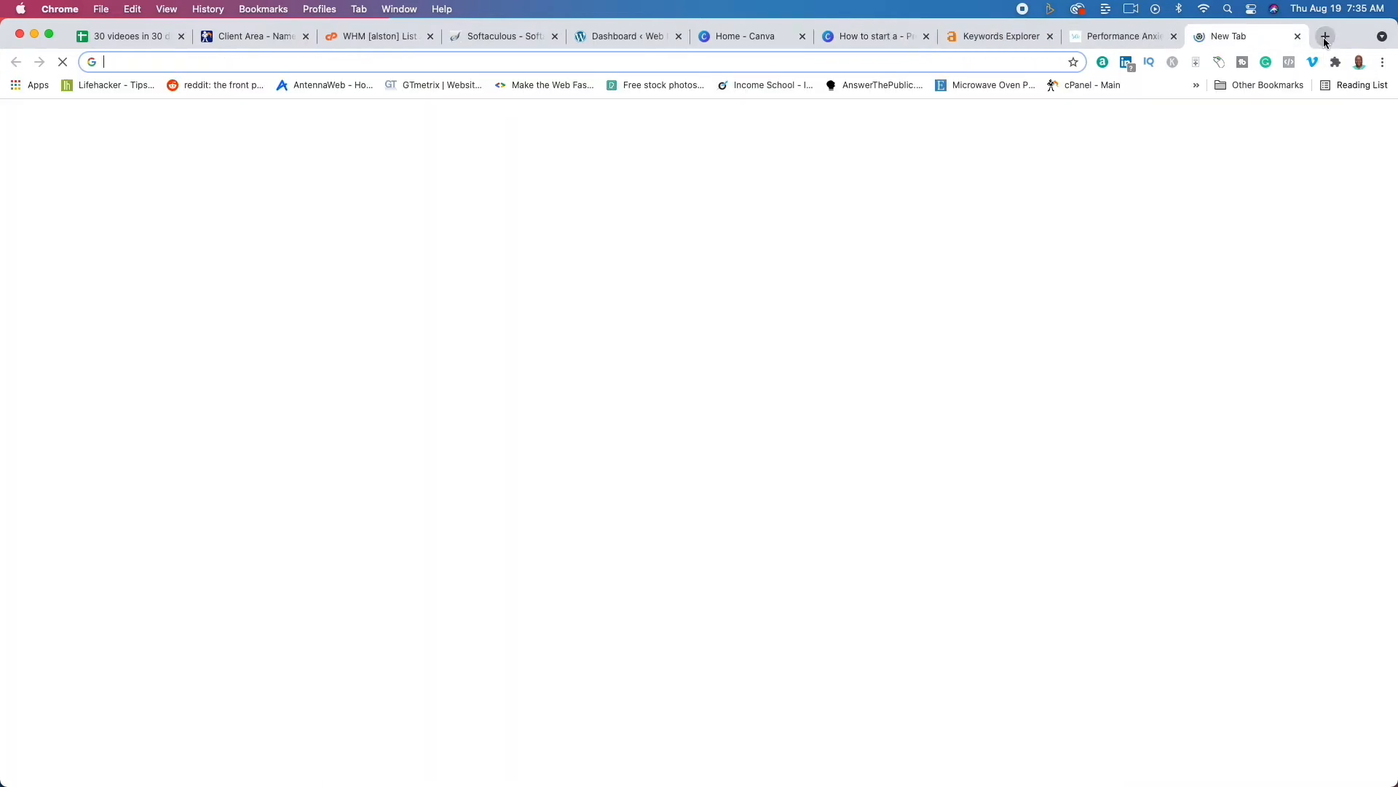
pyautogui.write('themeforest.net')
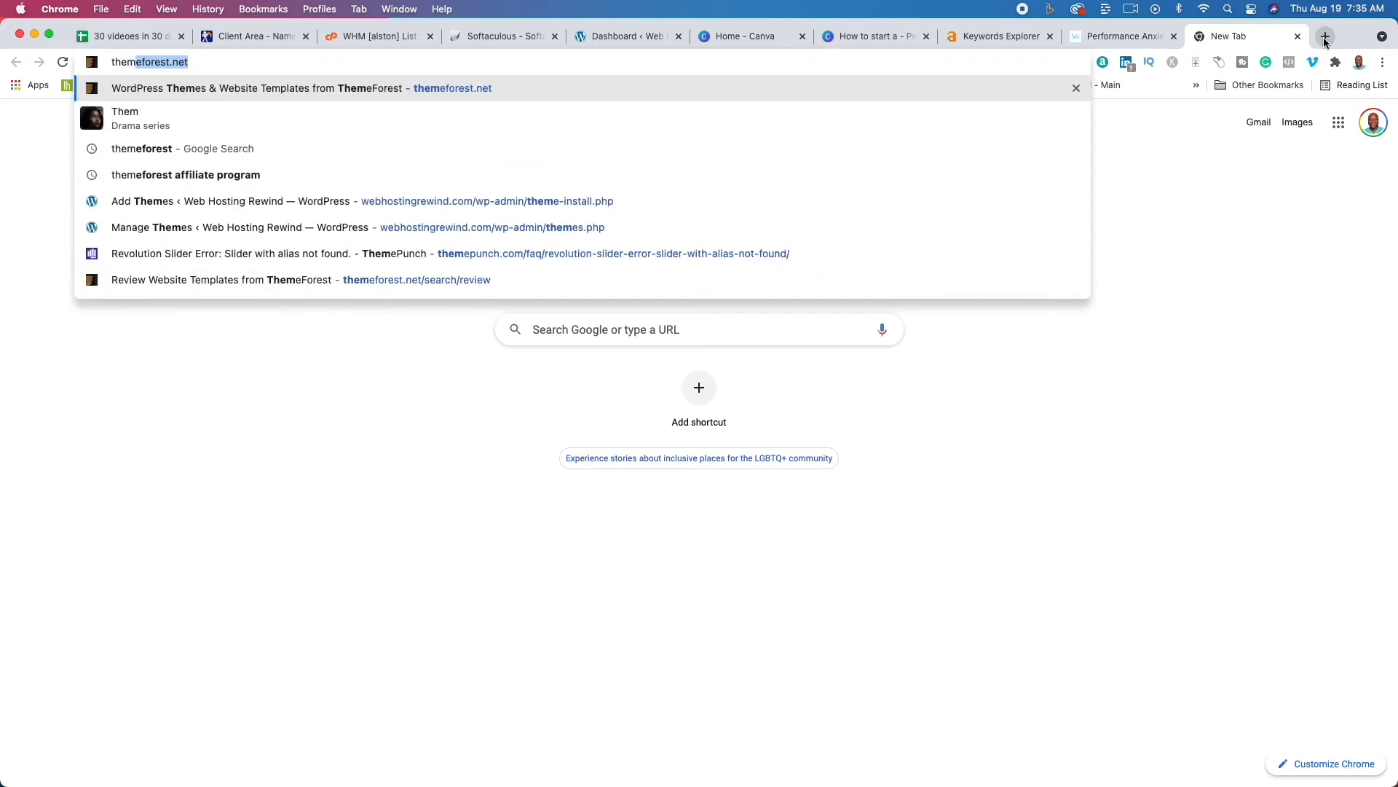
pyautogui.press('Return')
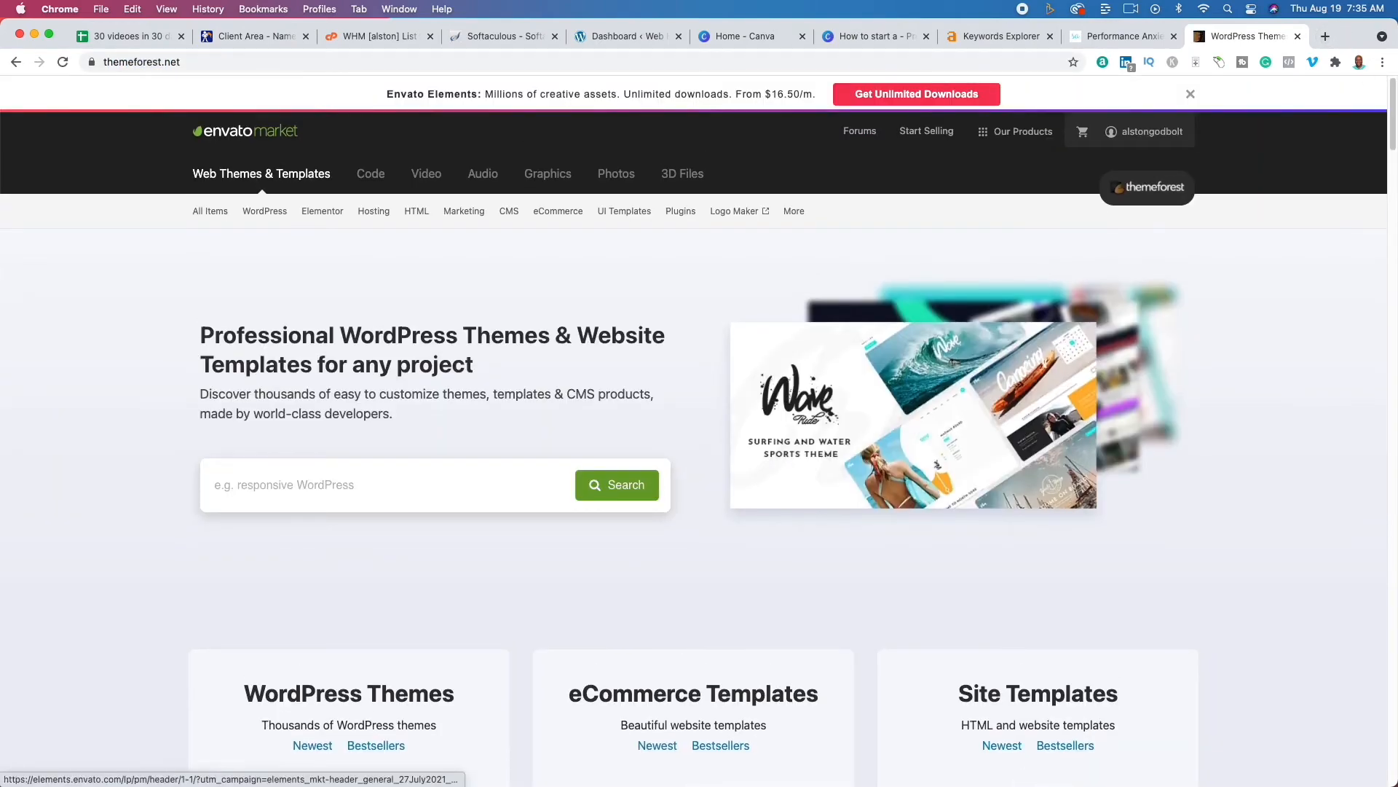
# Look over the layout of the About Social Anxiety performance anxiety page from header to footer as a design example
pyautogui.click(1101, 45)
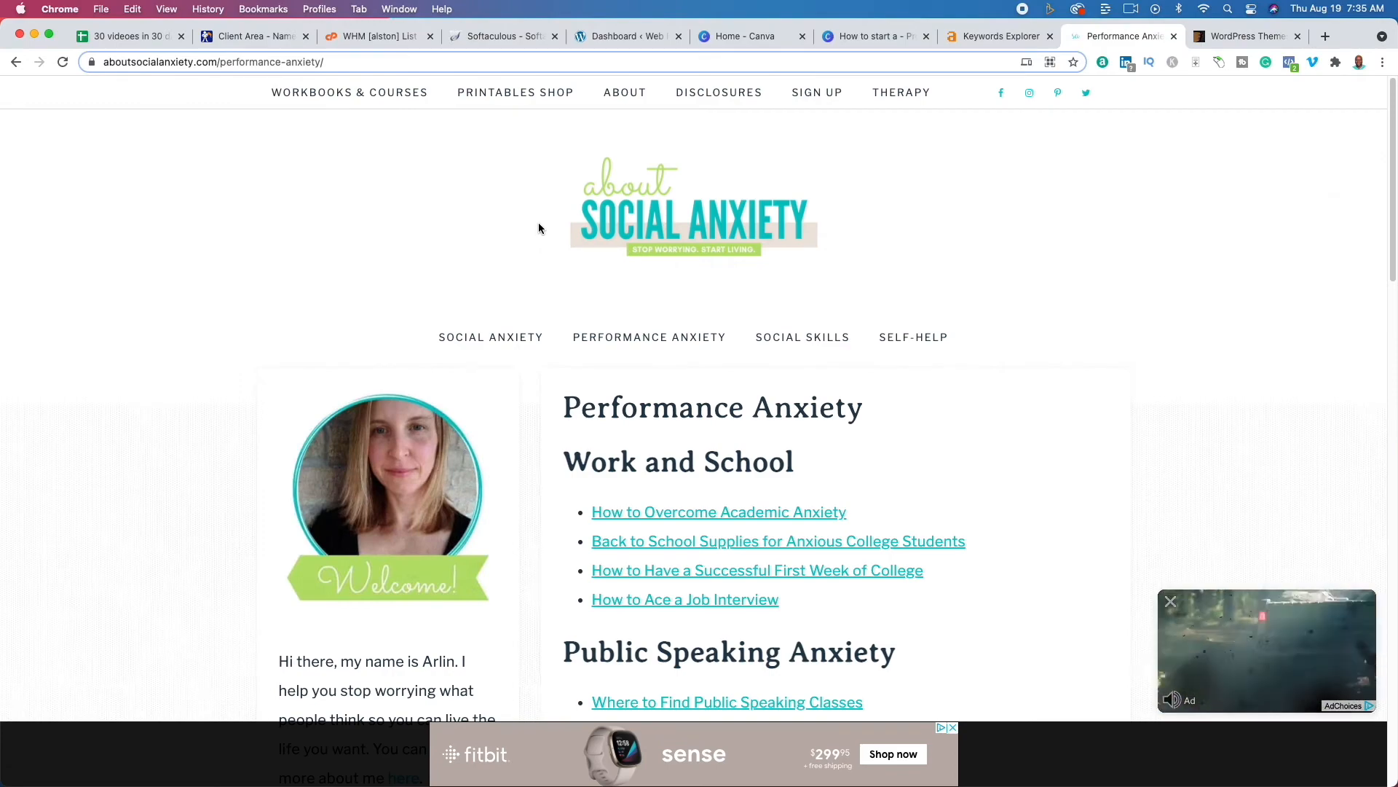
pyautogui.scroll(-8, 481, 397)
pyautogui.scroll(-15, 478, 396)
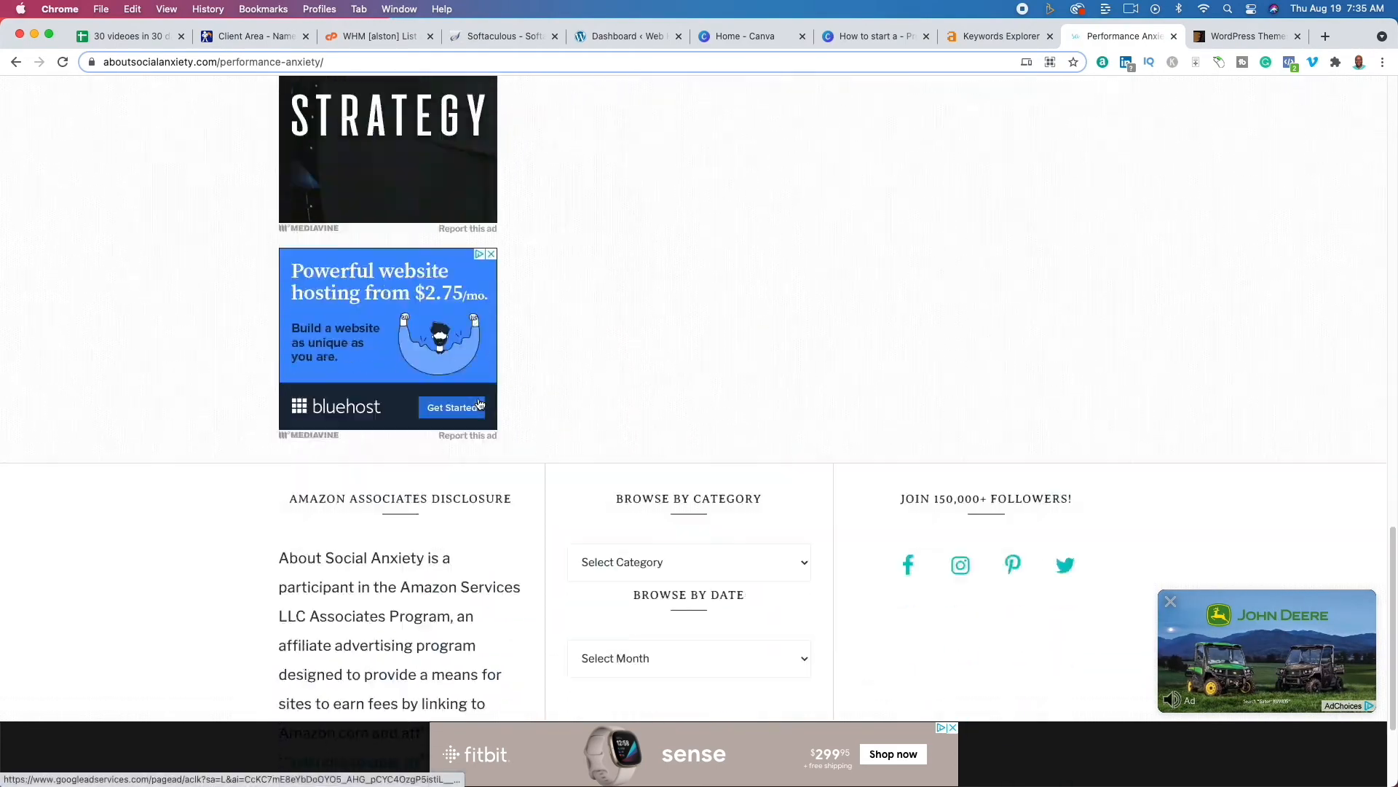
pyautogui.scroll(20, 478, 398)
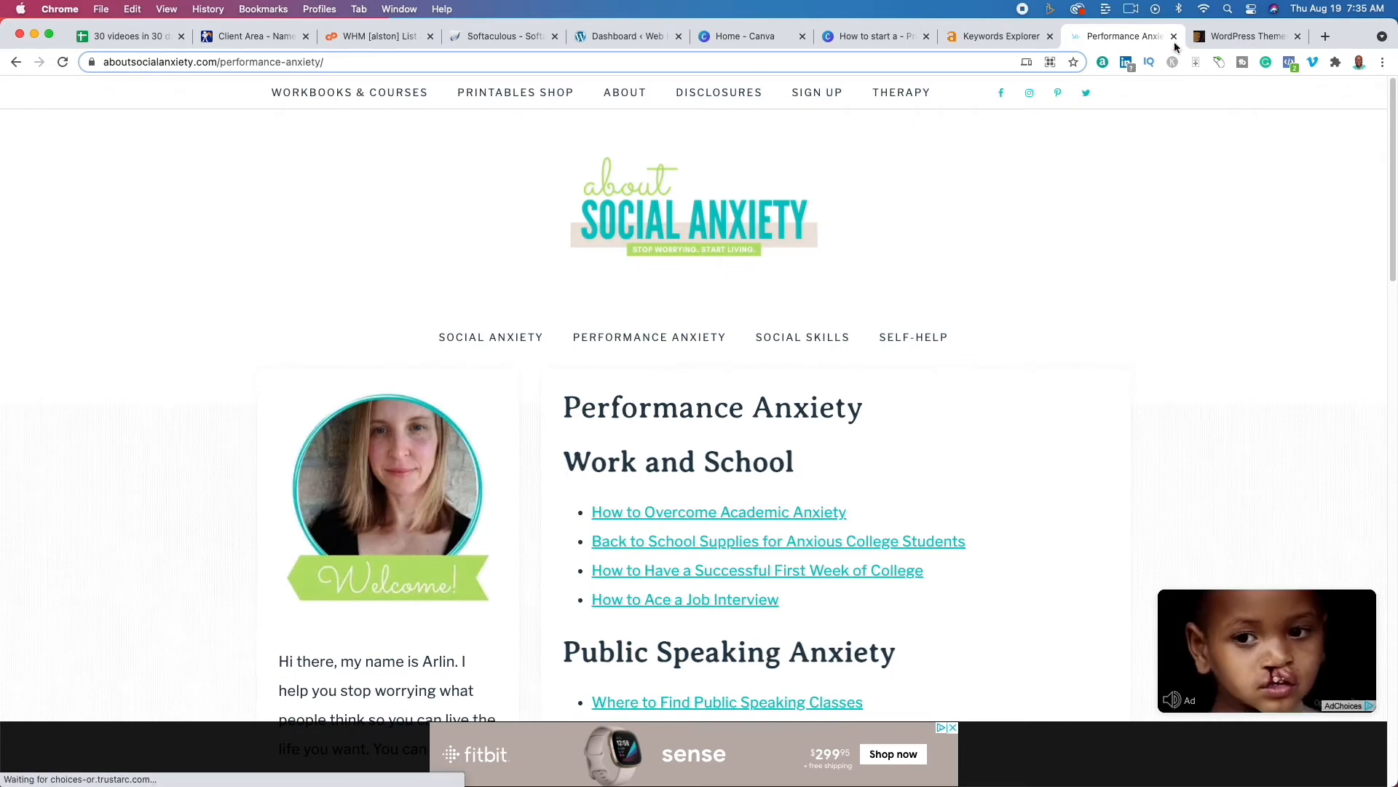
# Search ThemeForest for "mental health" website themes using the suggested term
pyautogui.click(1243, 36)
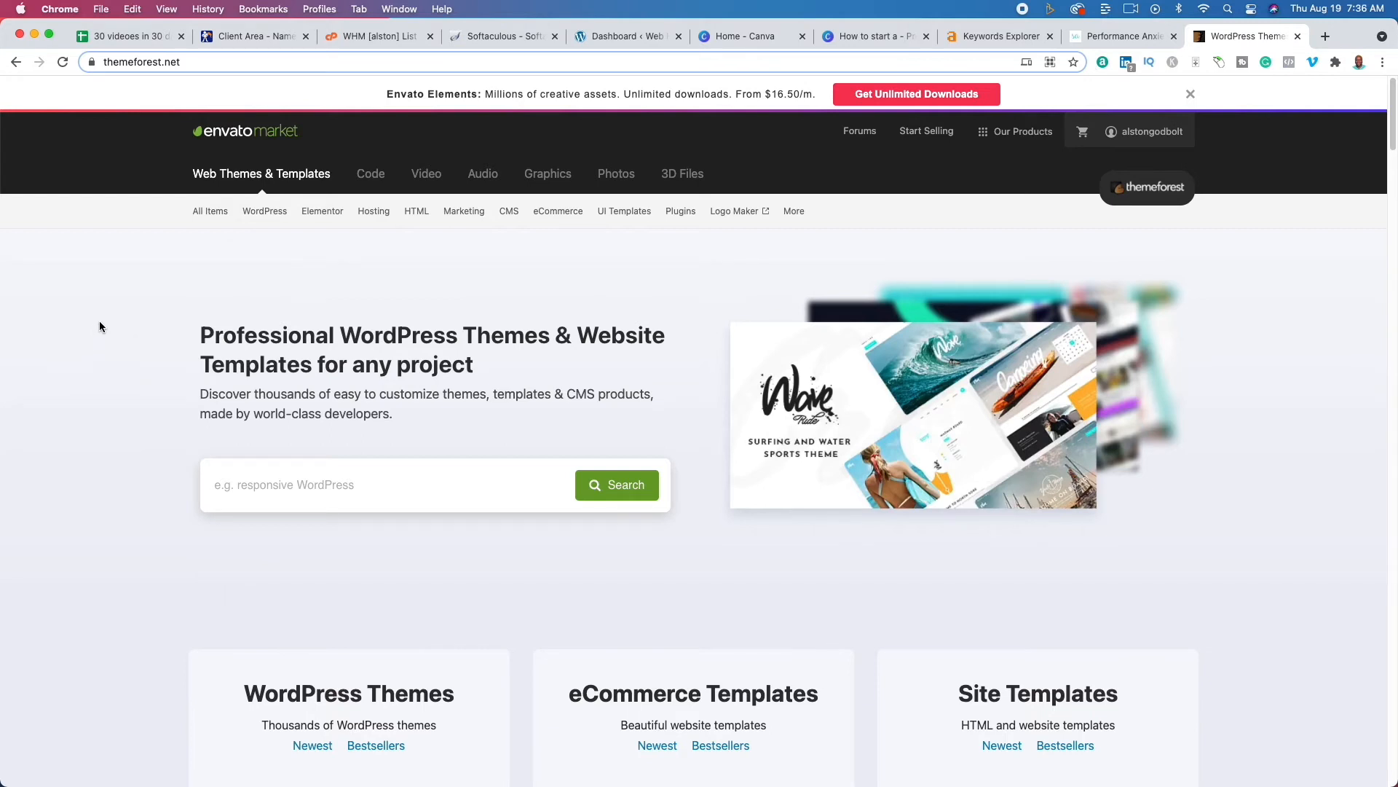
pyautogui.click(284, 489)
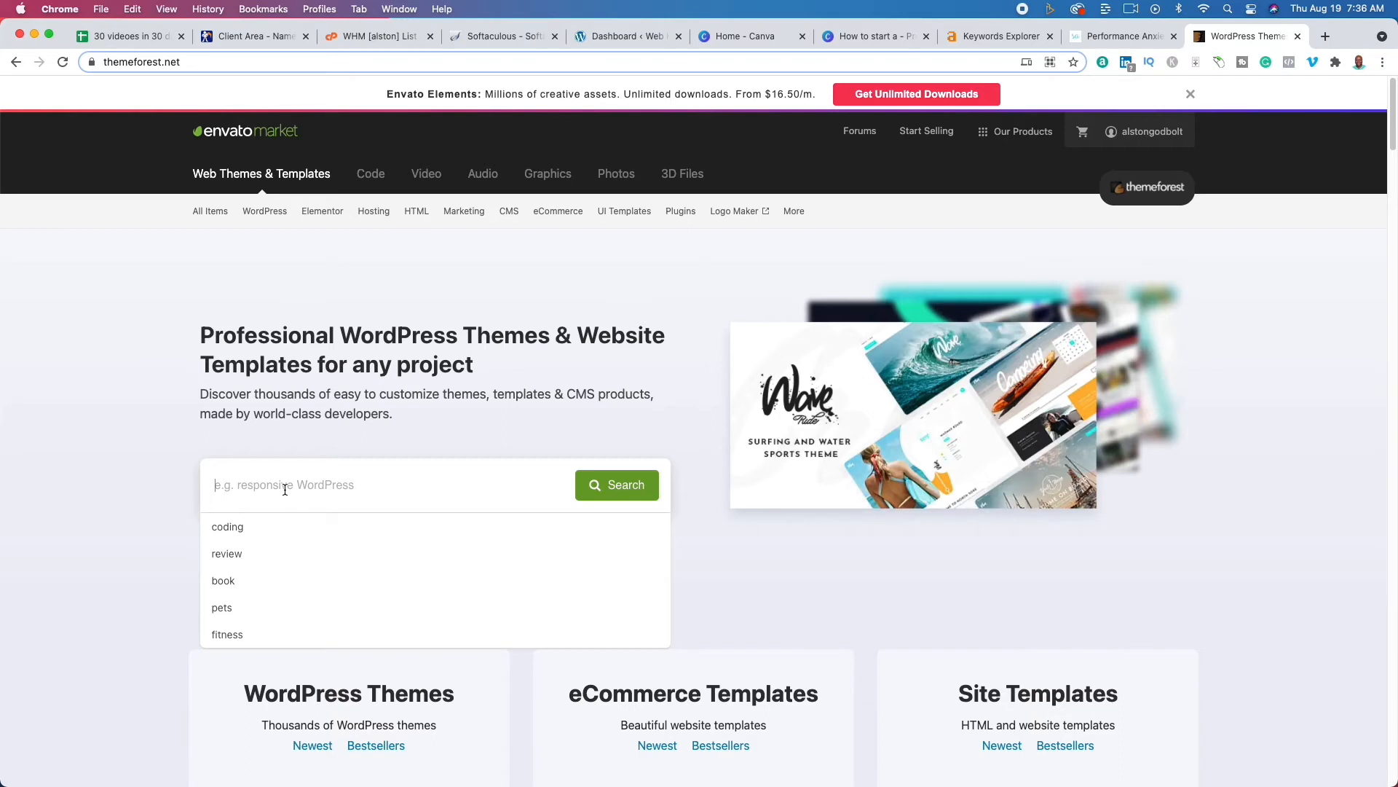
pyautogui.write('mental')
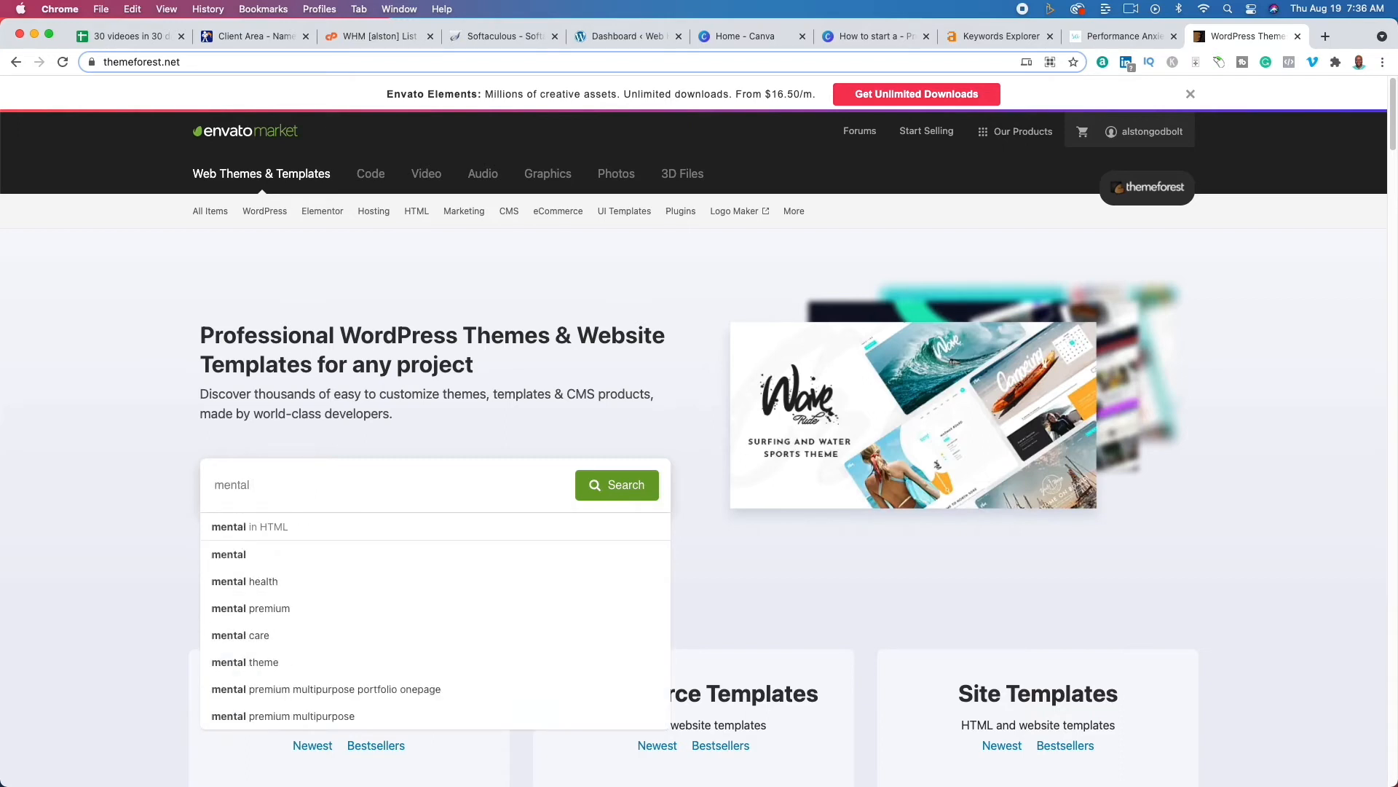
pyautogui.click(279, 582)
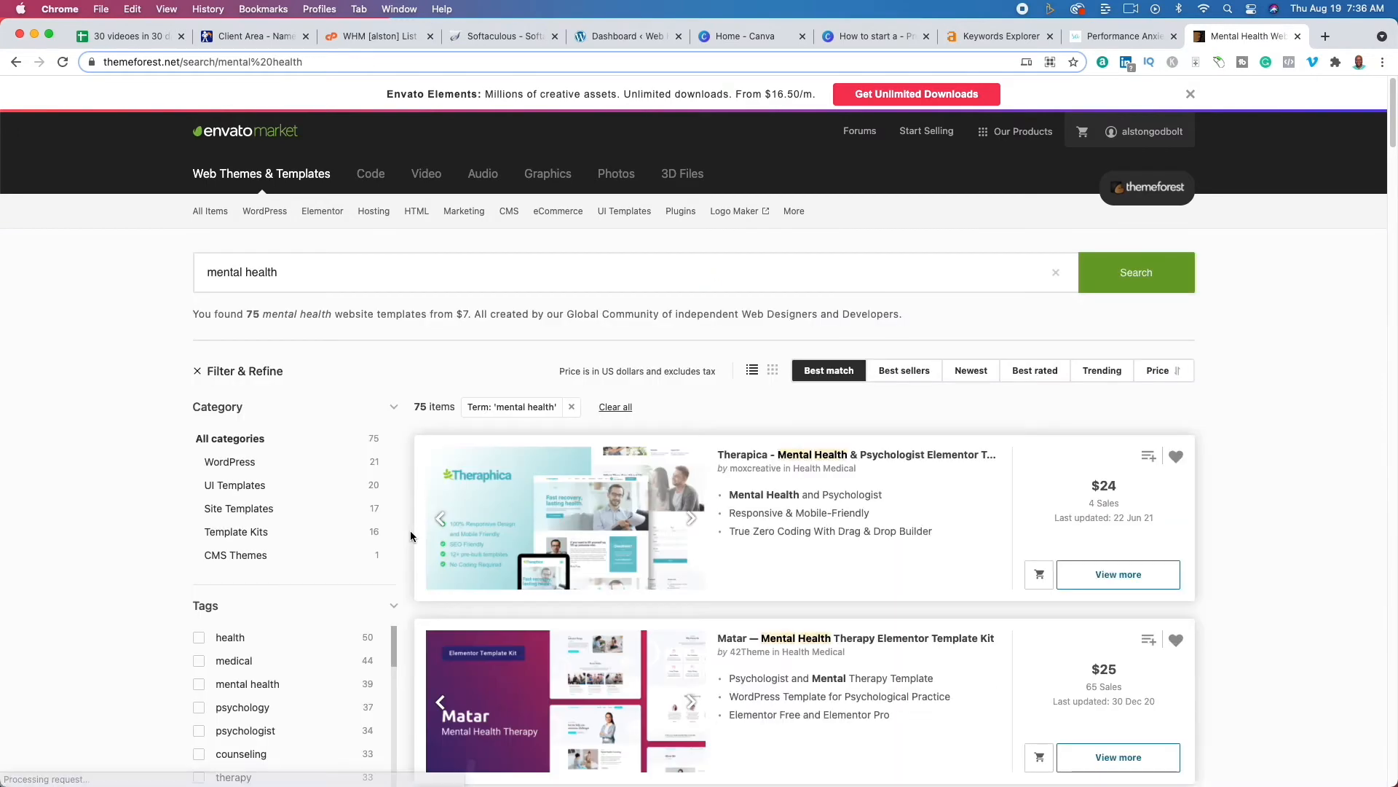
# Browse the mental health theme results, comparing their designs, prices and ratings
pyautogui.scroll(-2, 1253, 568)
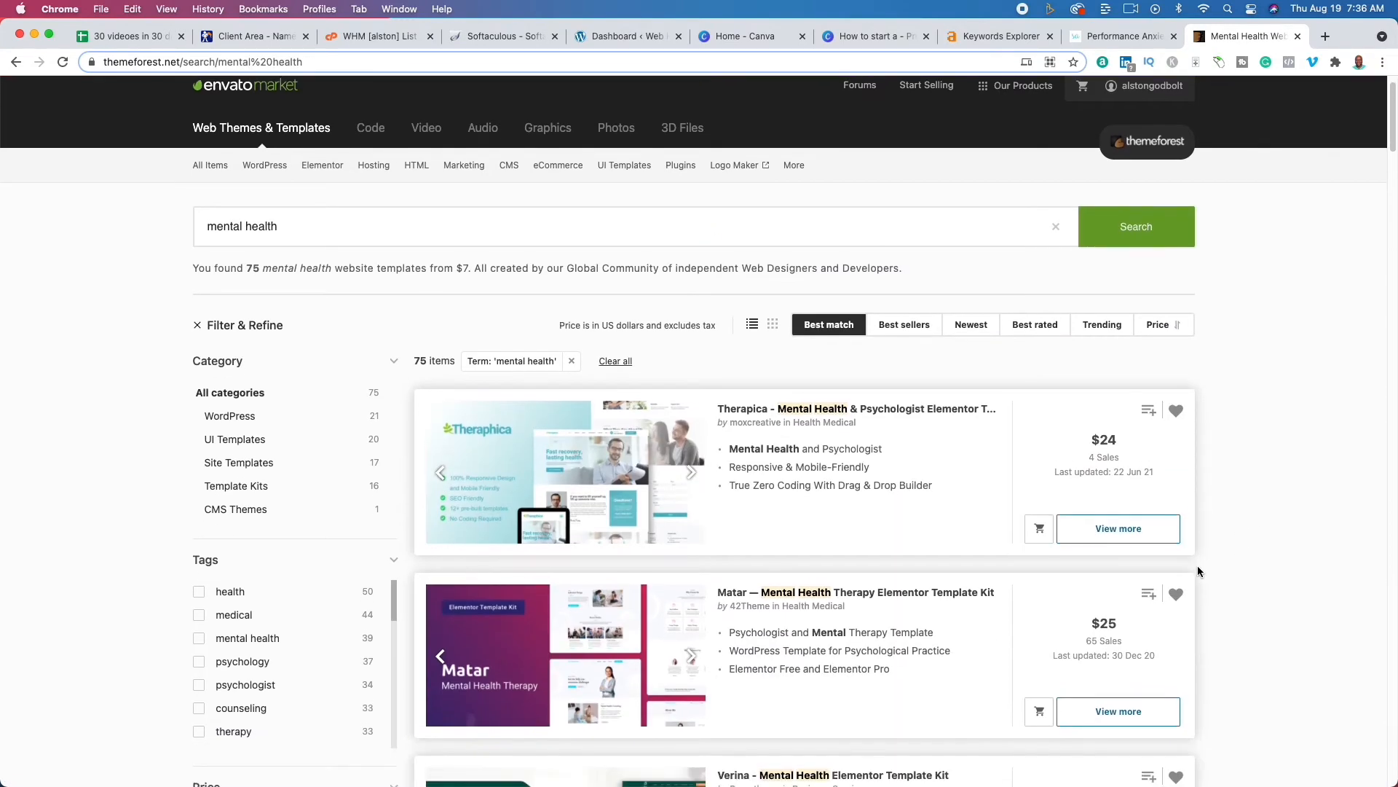
pyautogui.scroll(-4, 1197, 569)
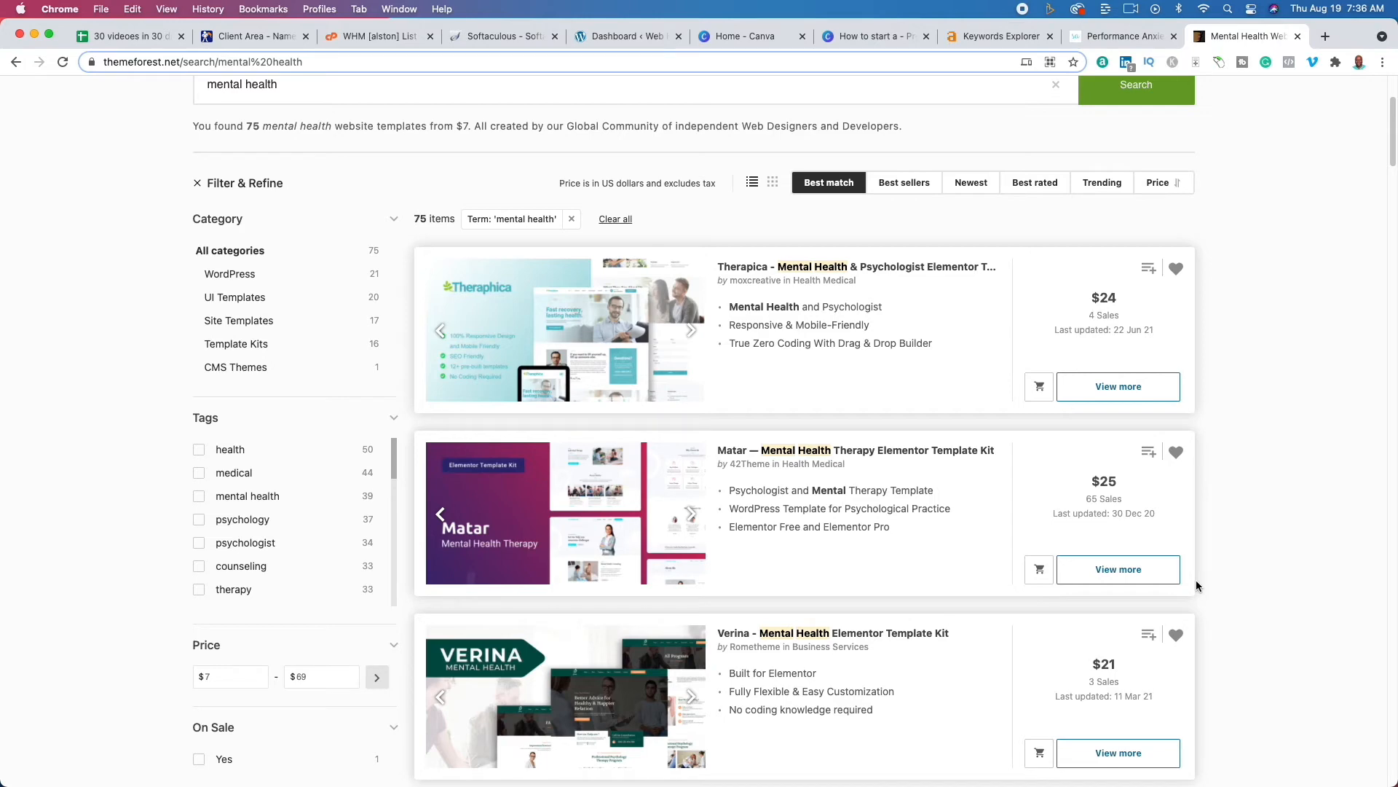
pyautogui.scroll(-10, 1196, 585)
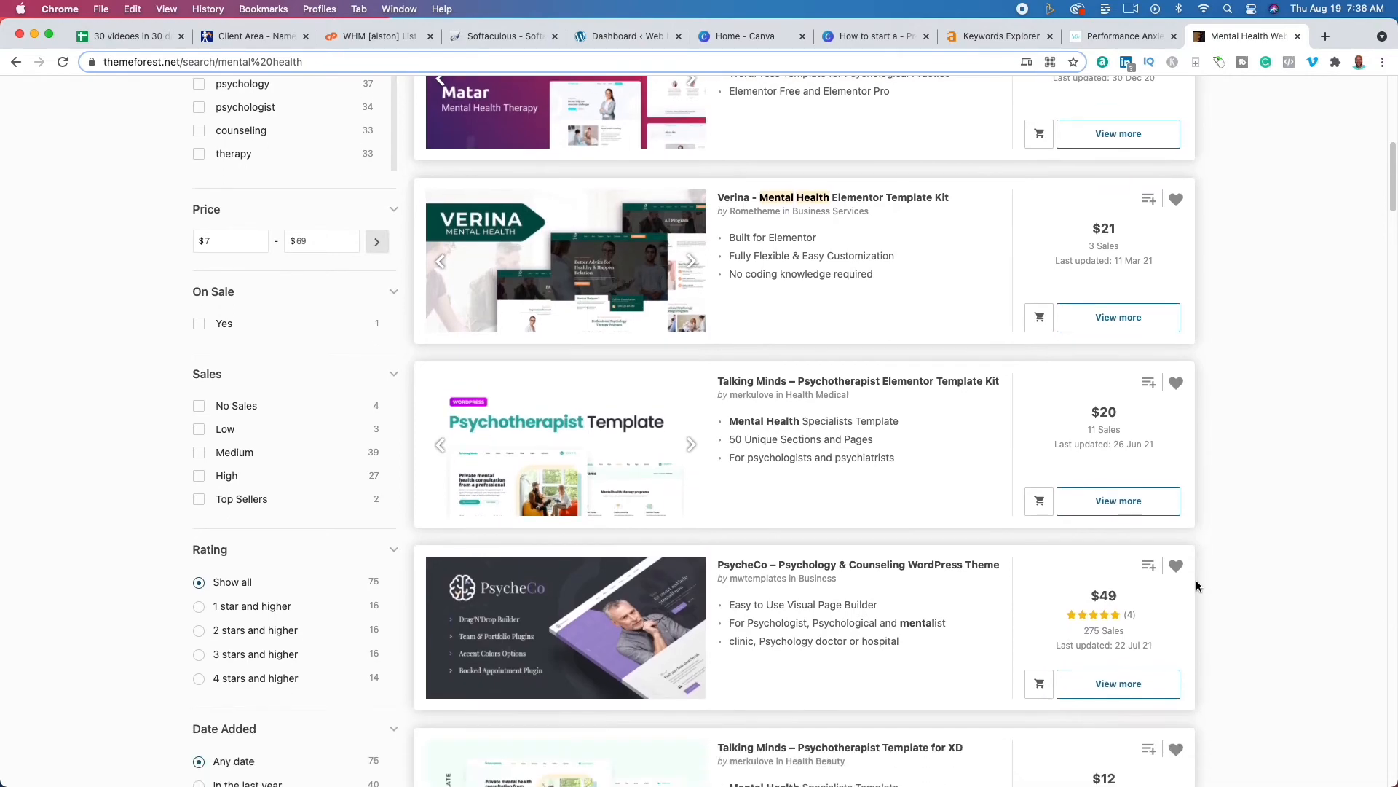
pyautogui.scroll(10, 1196, 580)
pyautogui.scroll(-9, 1195, 579)
pyautogui.scroll(-12, 1195, 585)
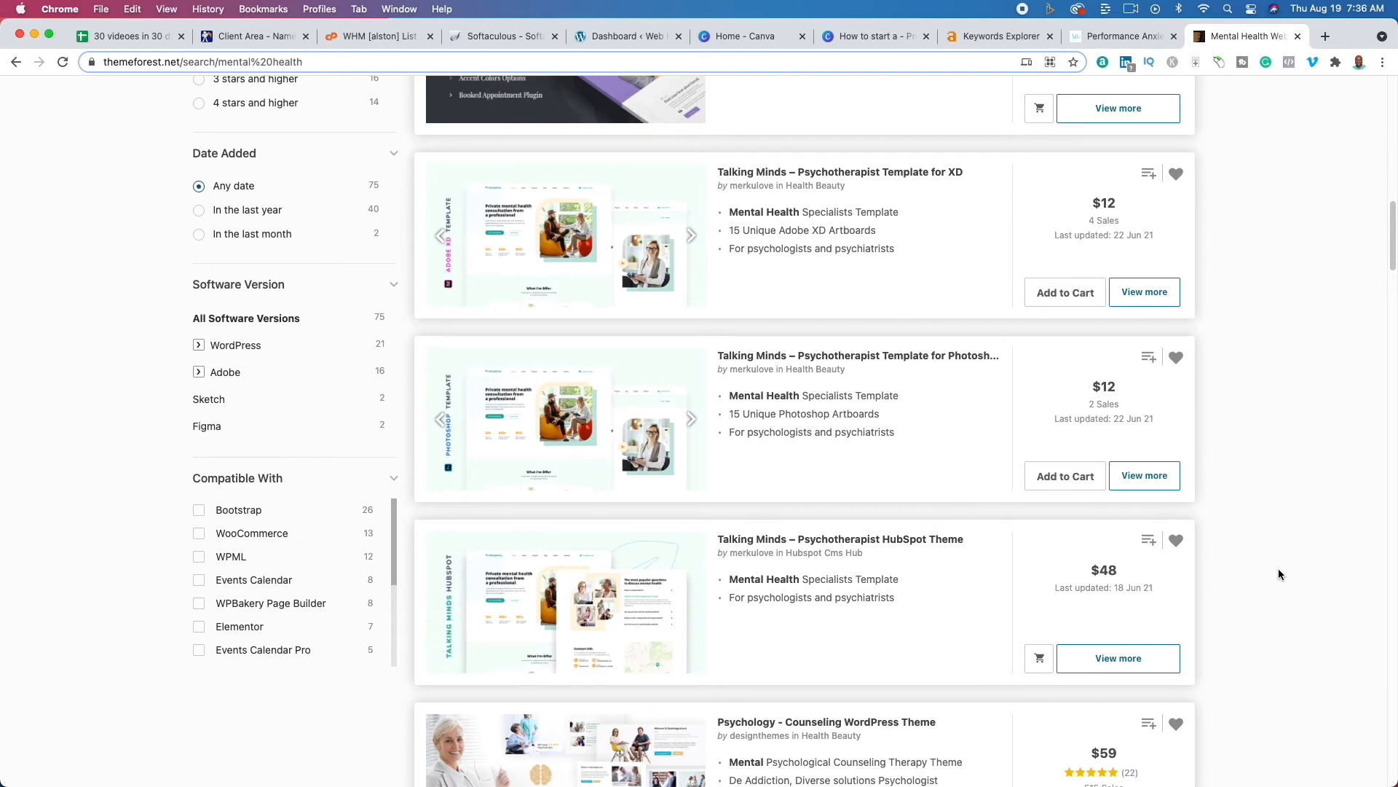
pyautogui.scroll(9, 1216, 410)
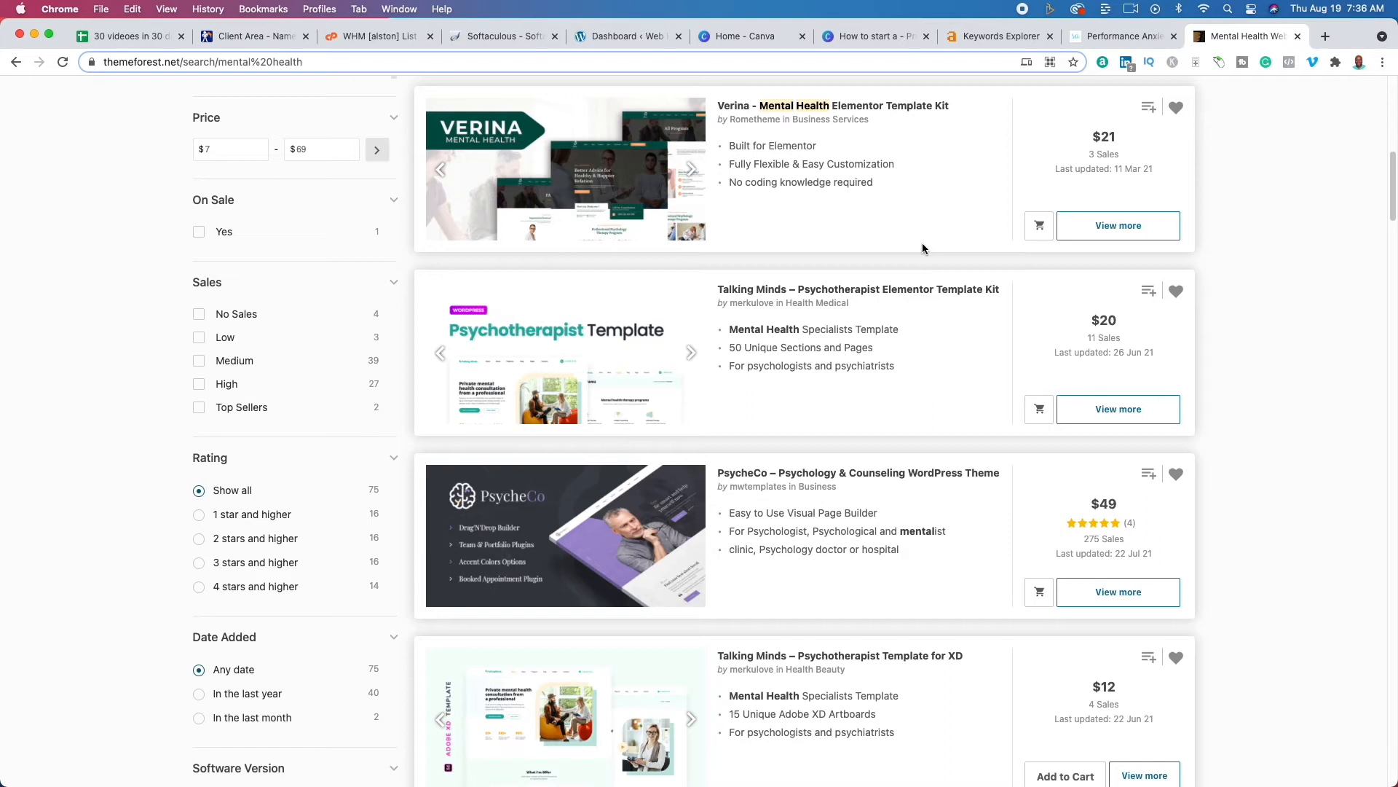
# Switch to the Web Hosting Rewind WordPress admin and open the form for uploading a new theme as a .zip file
pyautogui.click(610, 37)
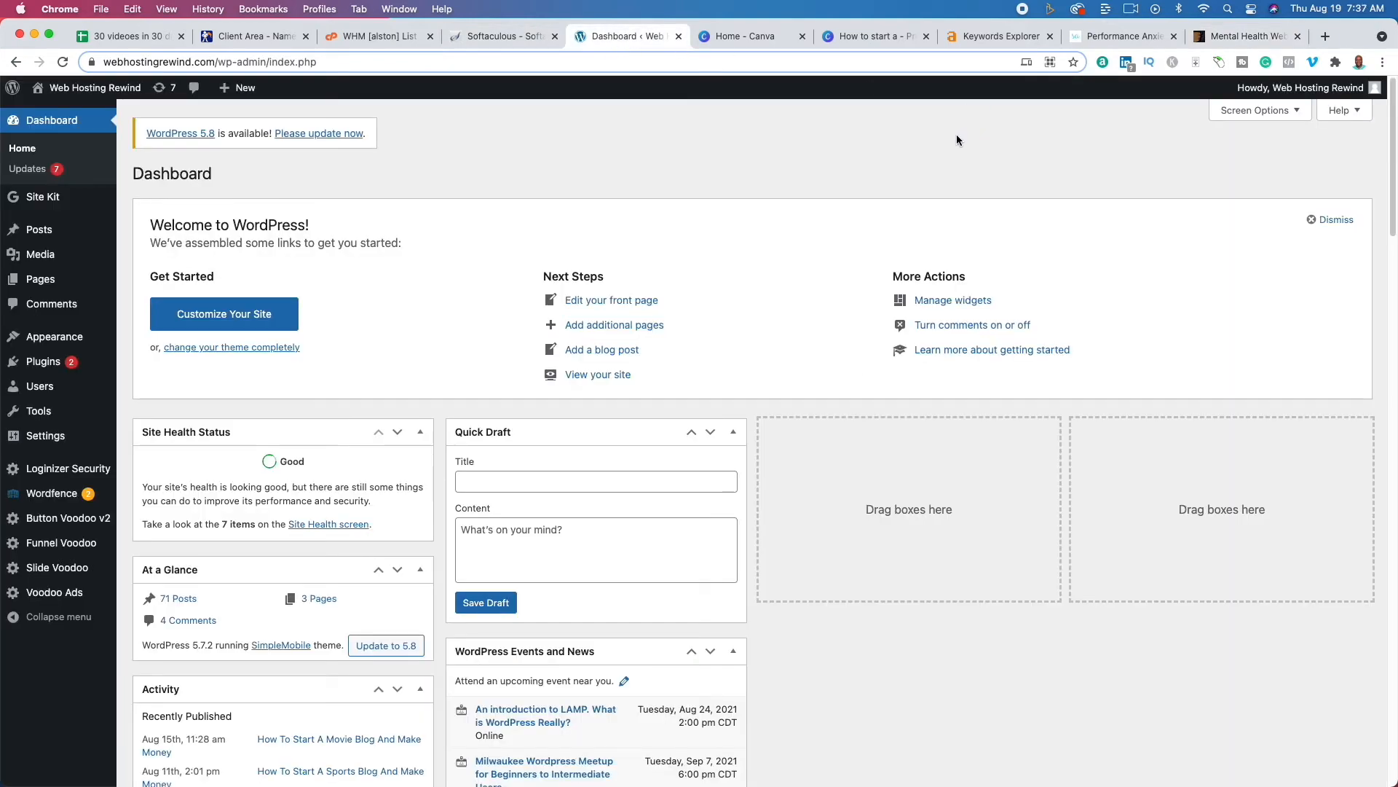
pyautogui.moveTo(66, 340)
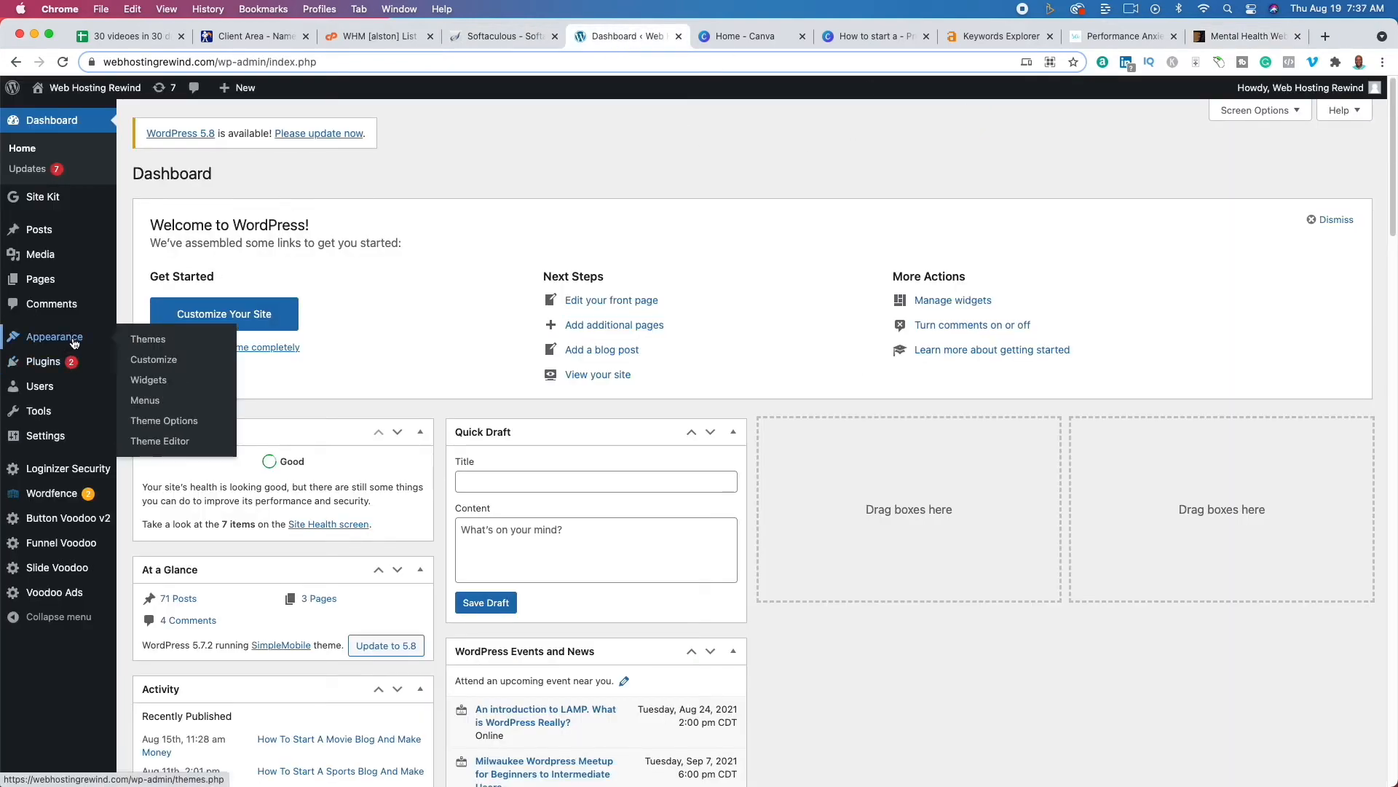
pyautogui.click(149, 340)
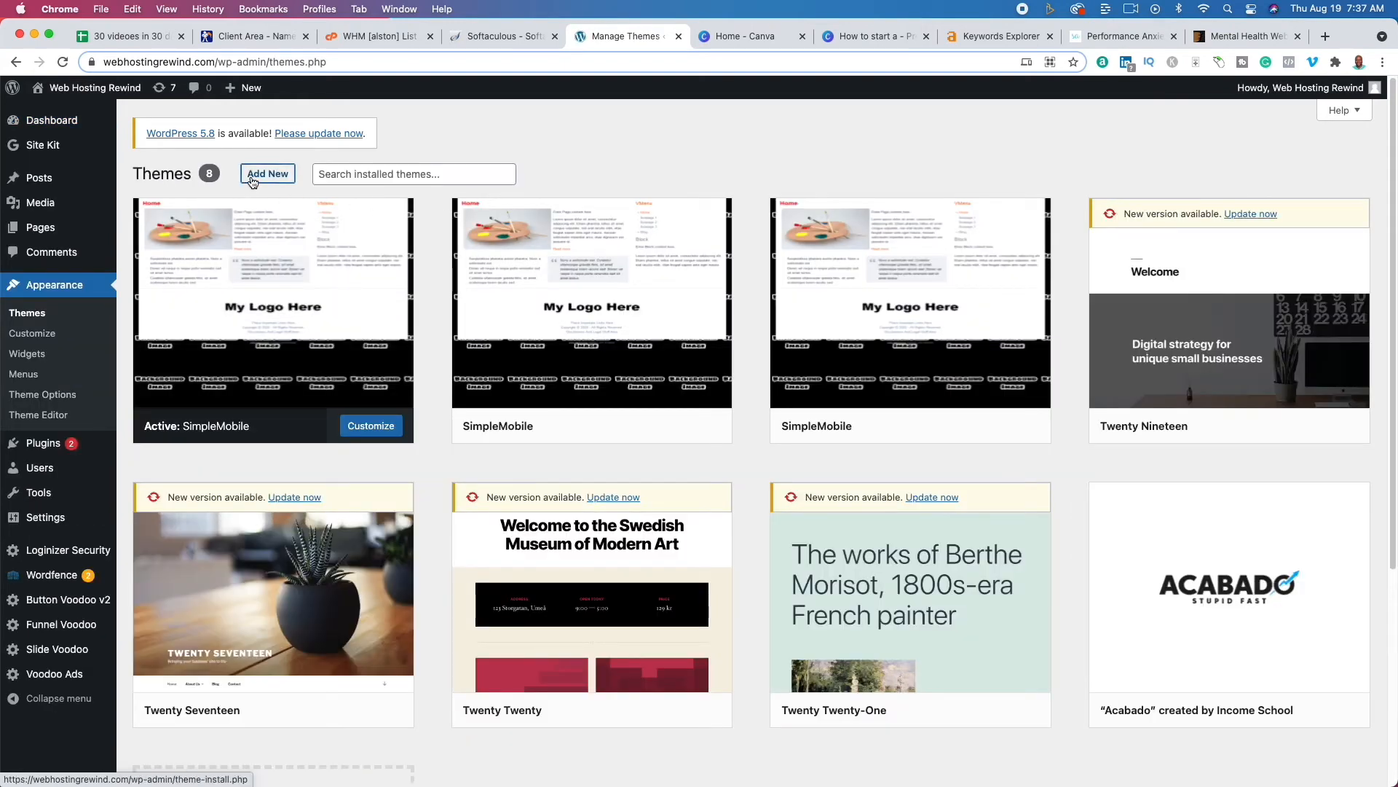
pyautogui.click(267, 174)
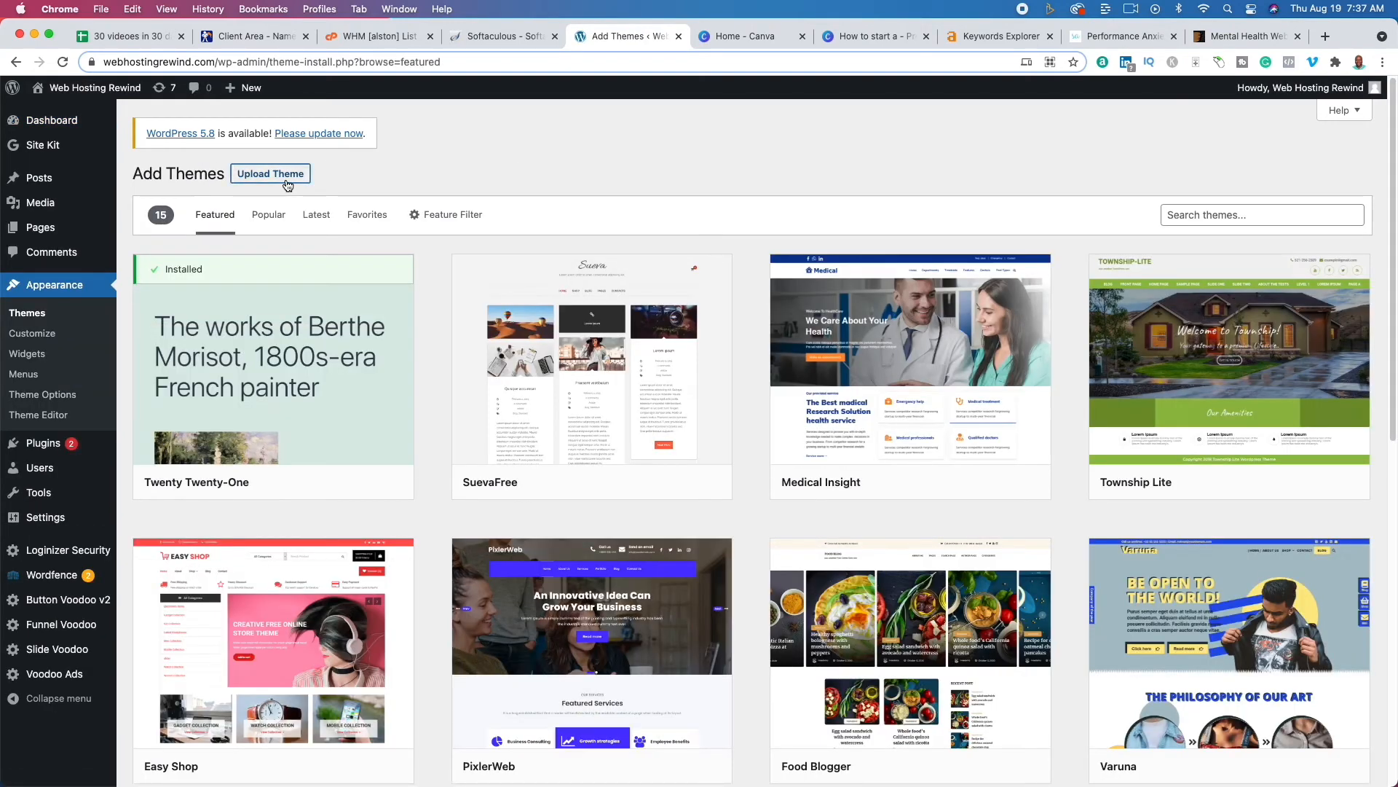
pyautogui.click(284, 182)
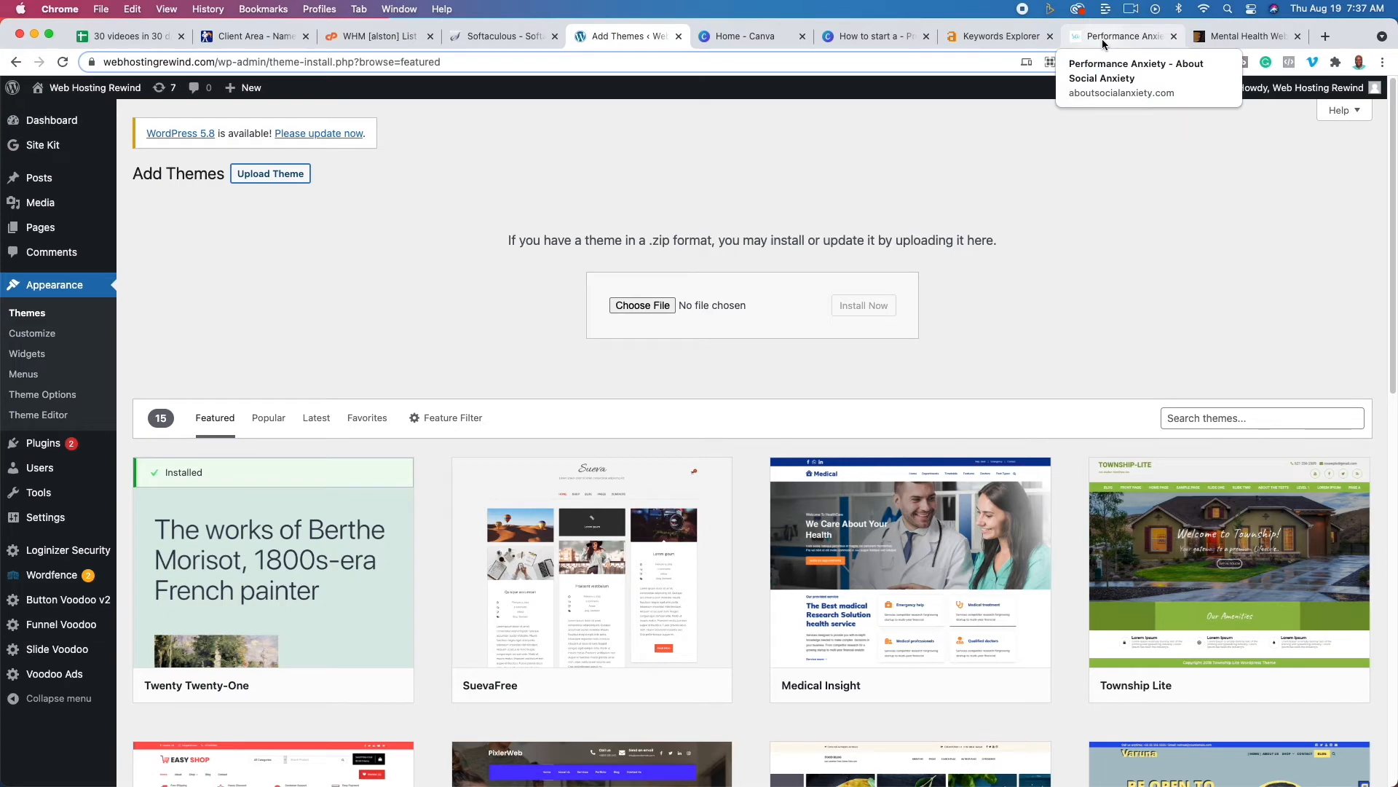
# Review the performance anxiety keyword ideas in Ahrefs and the article topics listed on the About Social Anxiety page
pyautogui.click(976, 37)
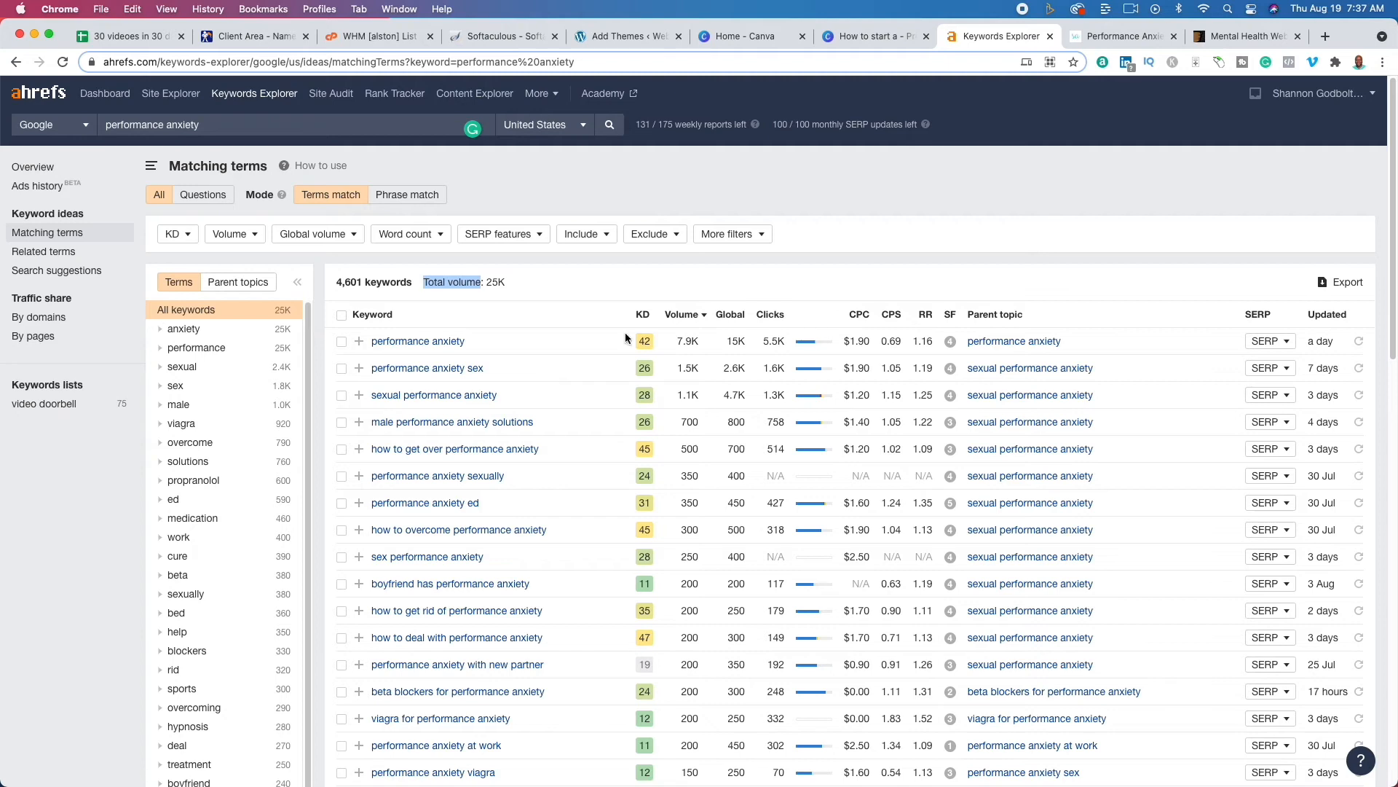
pyautogui.click(1125, 37)
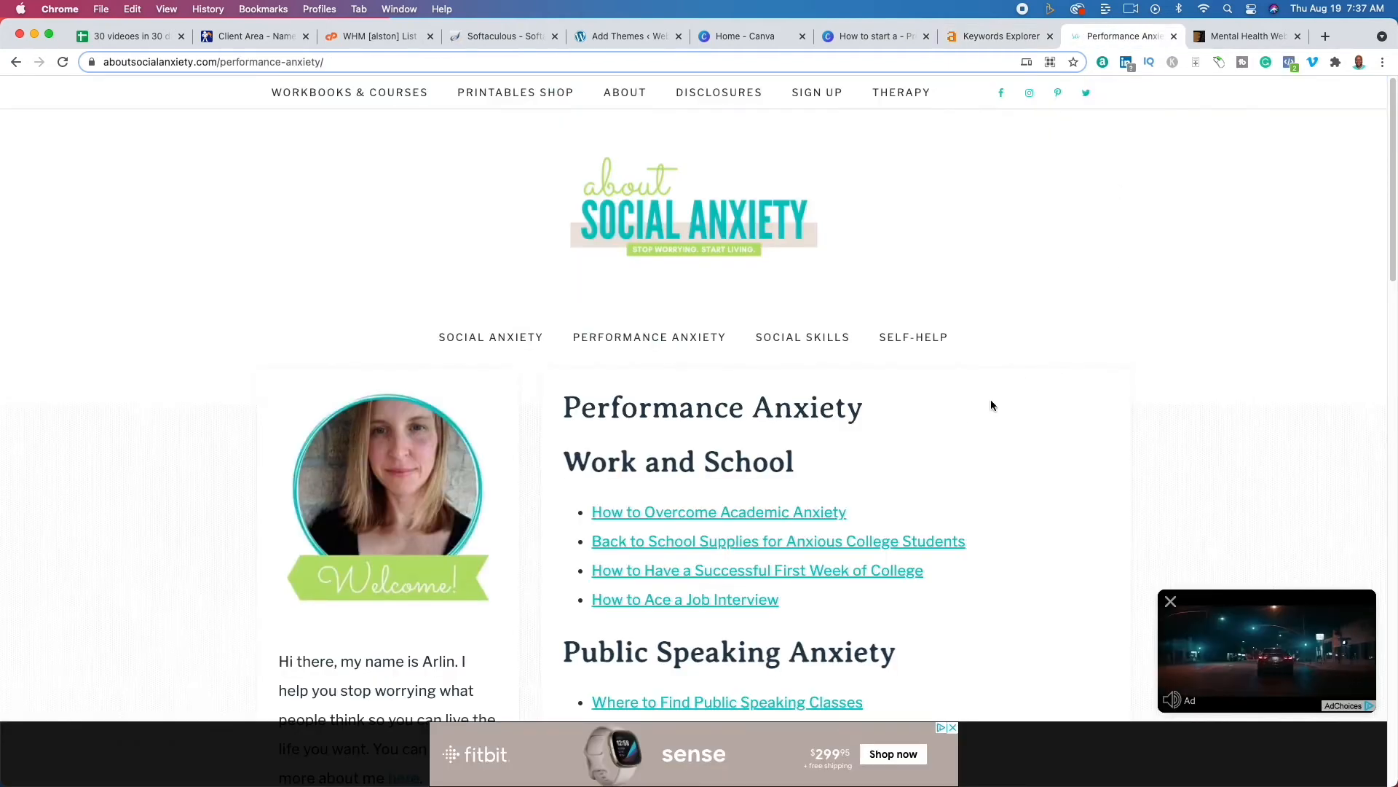
pyautogui.scroll(-10, 780, 446)
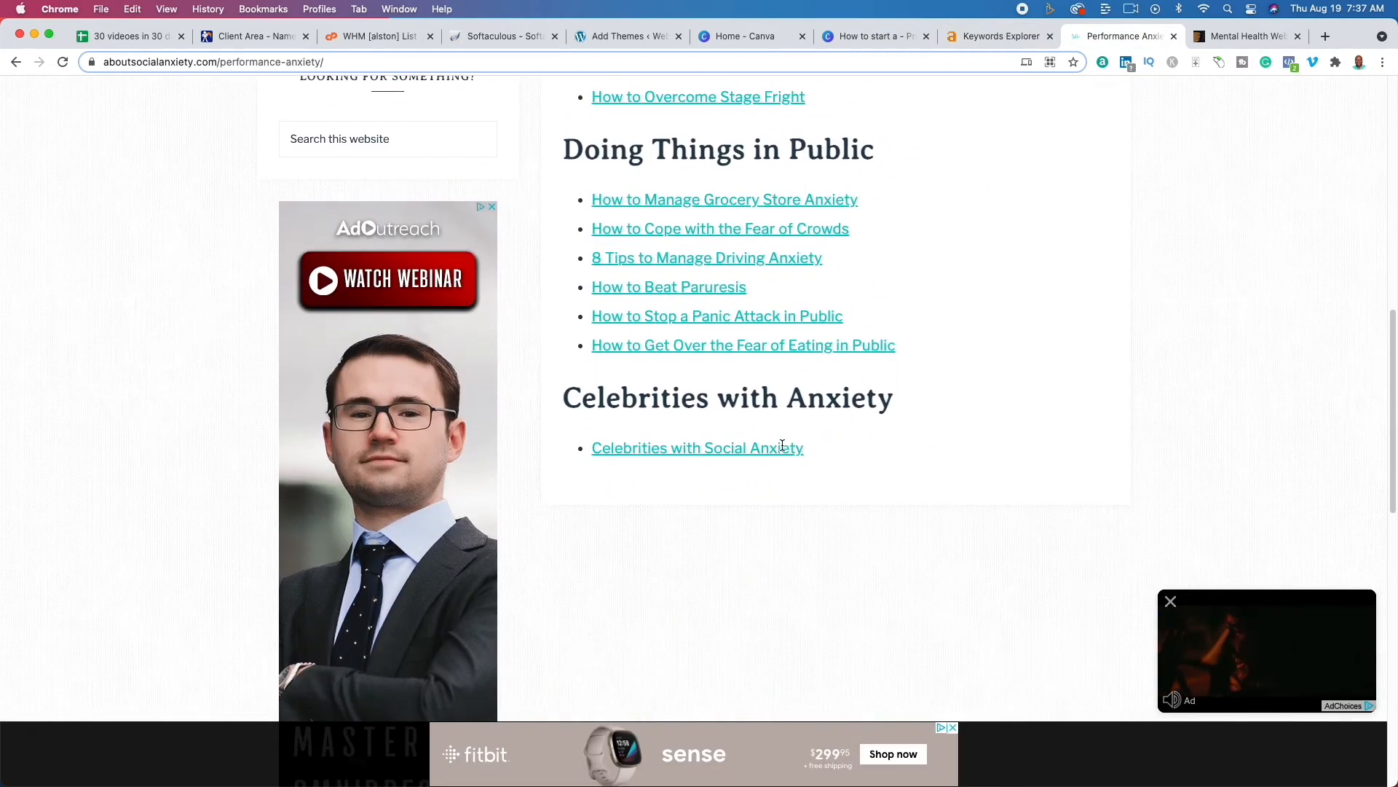
pyautogui.scroll(5, 781, 446)
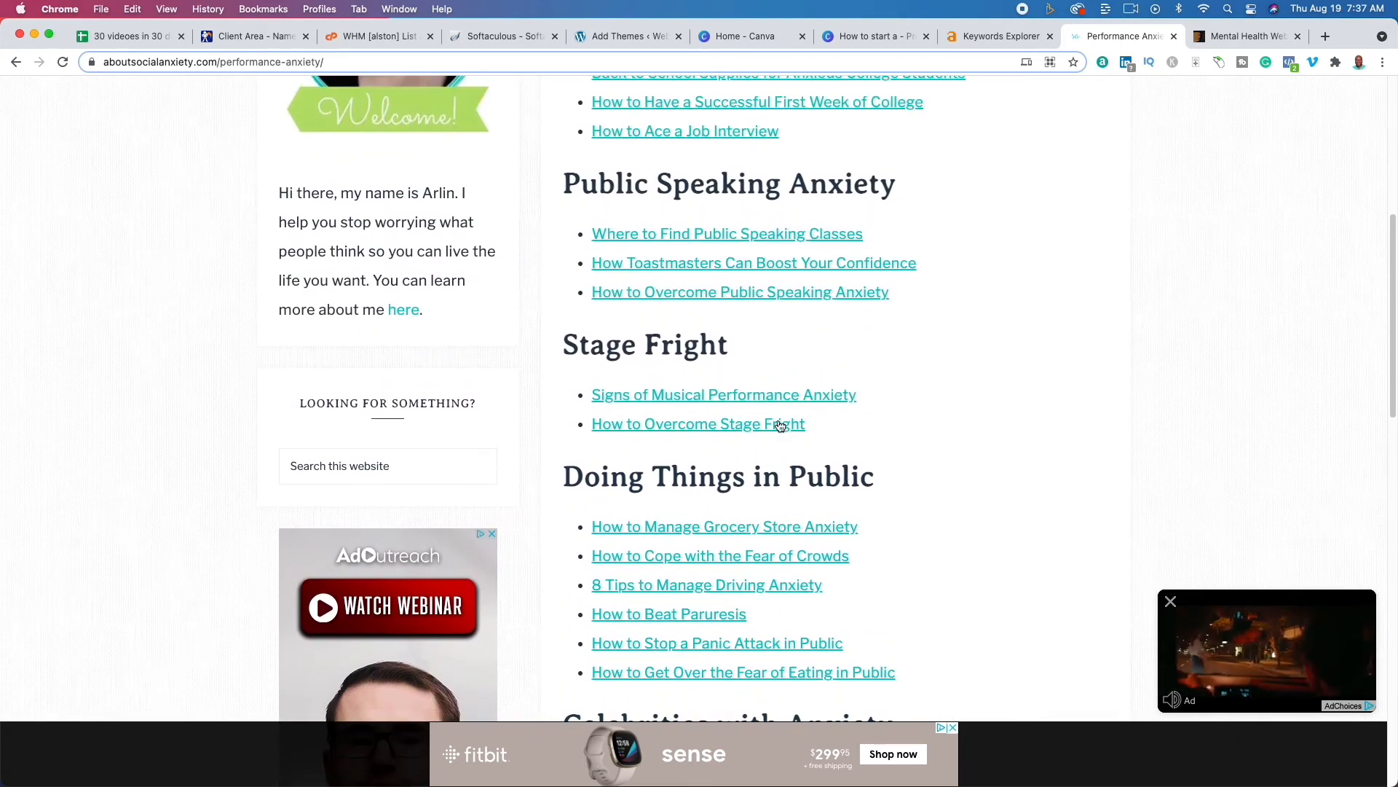
# Open the article "Where to Find Public Speaking Classes" and examine its title and web address
pyautogui.click(689, 243)
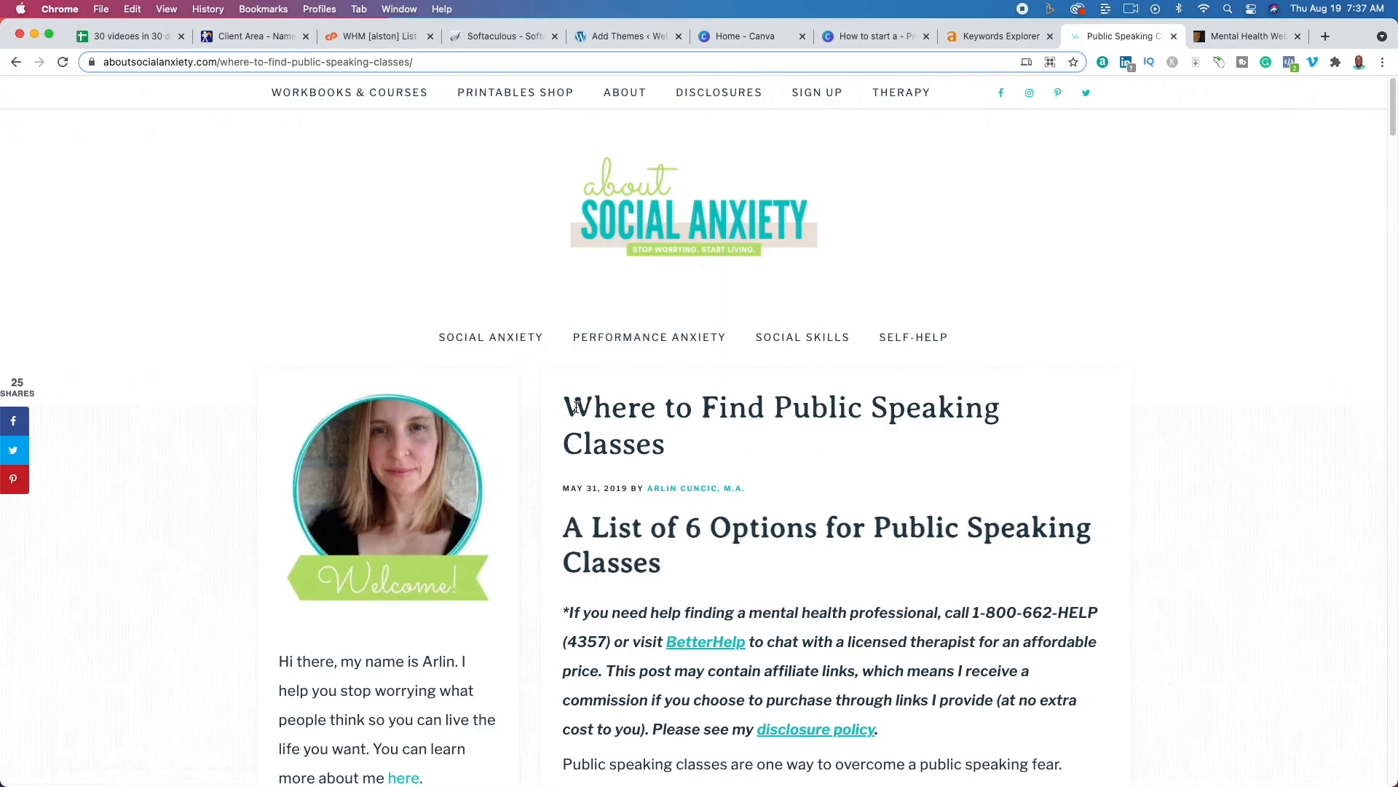
pyautogui.moveTo(565, 406); pyautogui.dragTo(830, 456)
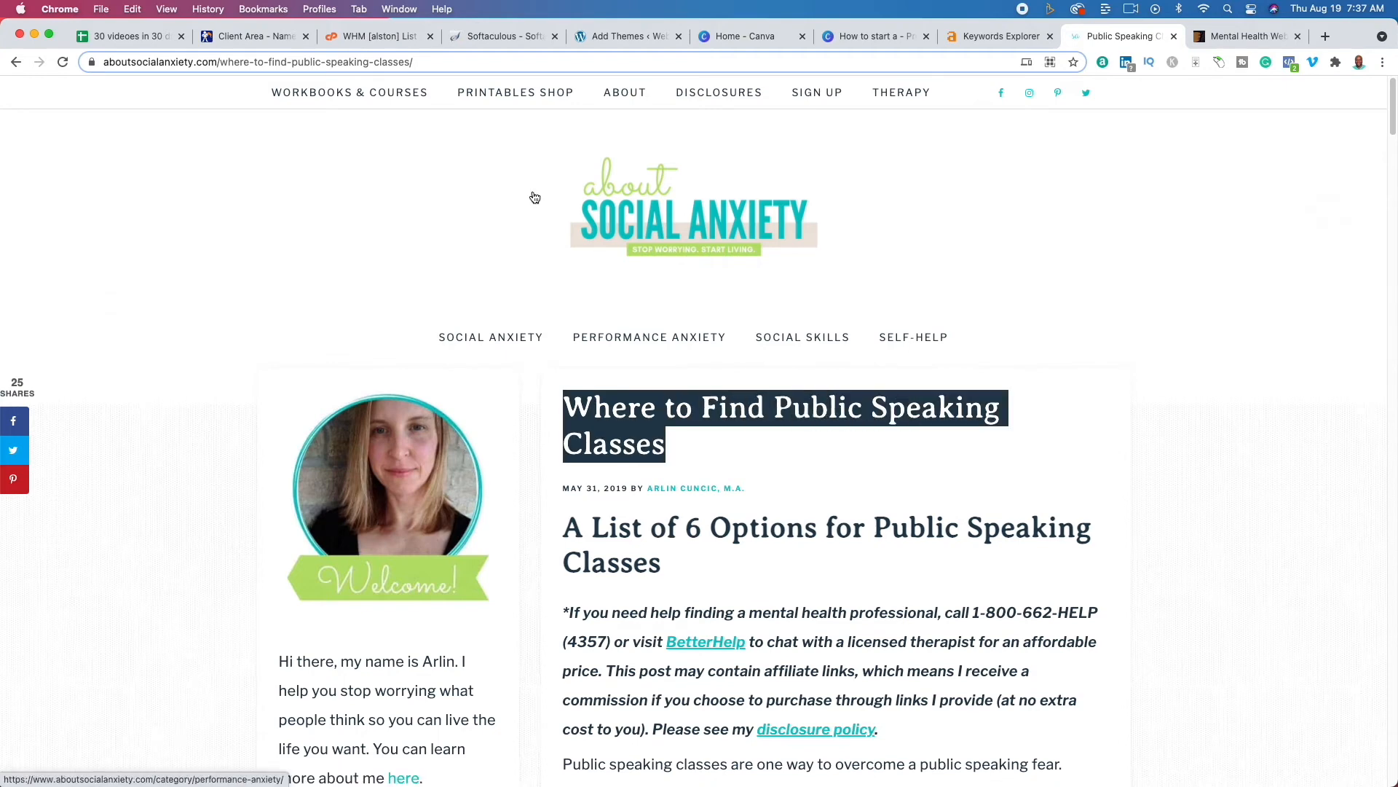
pyautogui.click(226, 62)
pyautogui.moveTo(225, 62); pyautogui.dragTo(255, 265)
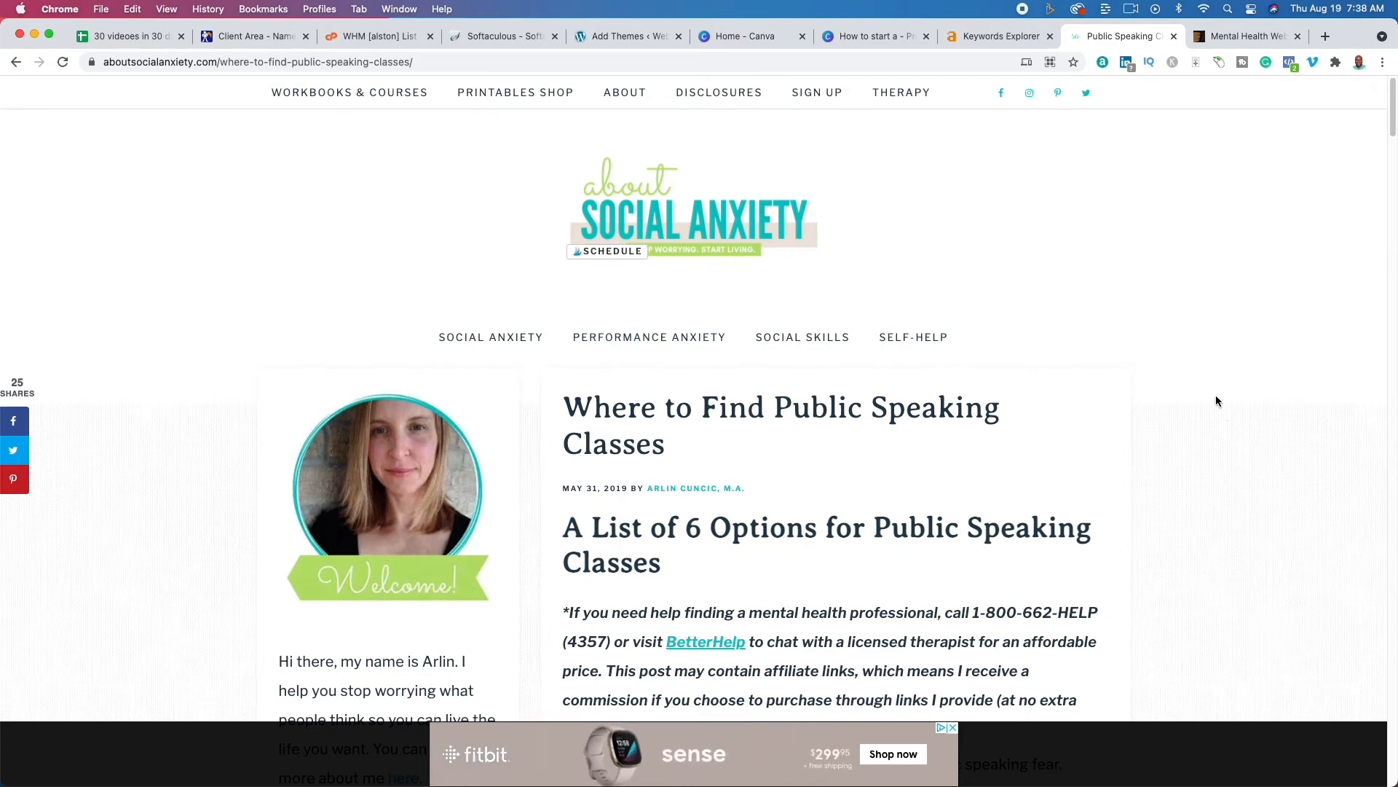
# Highlight the keyword "how to get over performance anxiety" in the Ahrefs matching terms as an article topic
pyautogui.click(989, 36)
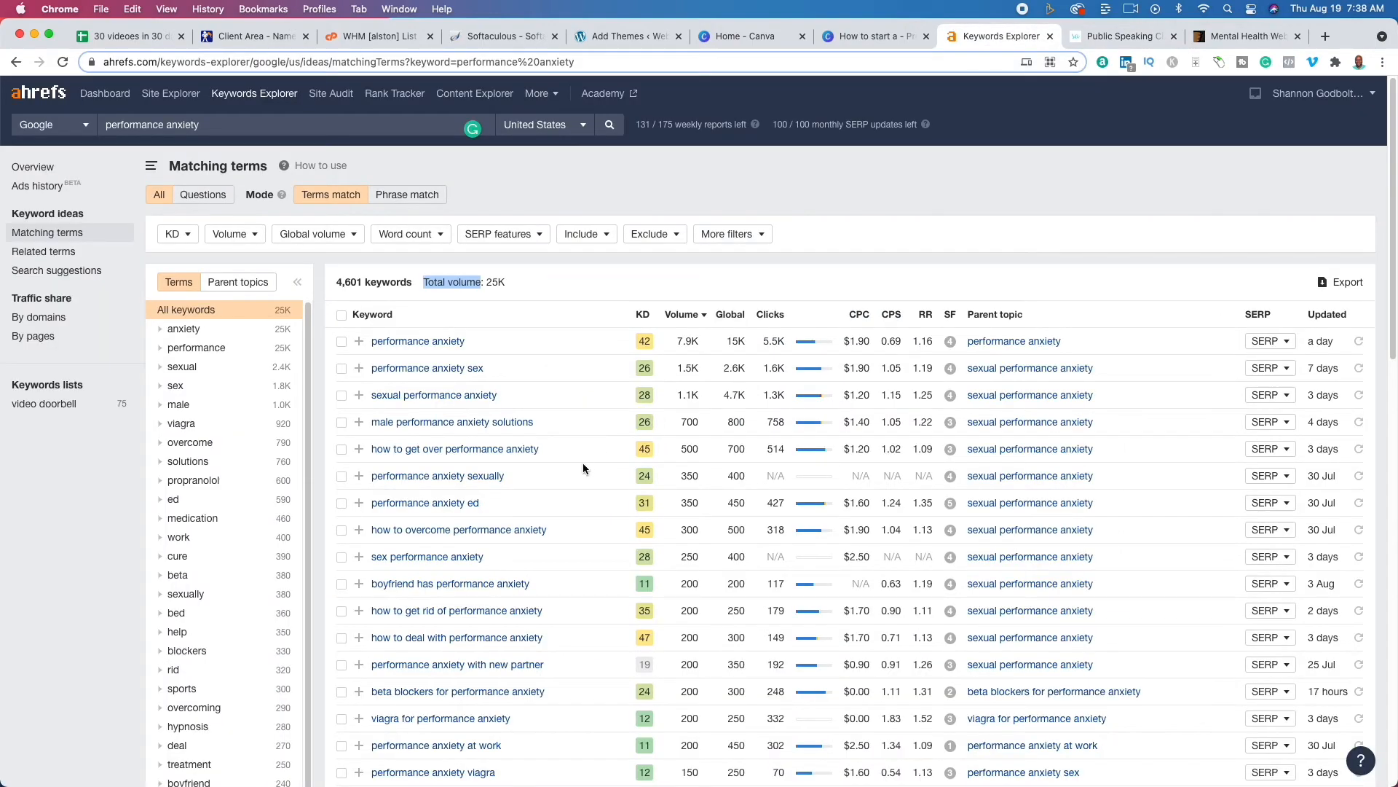
pyautogui.moveTo(571, 448); pyautogui.dragTo(388, 453)
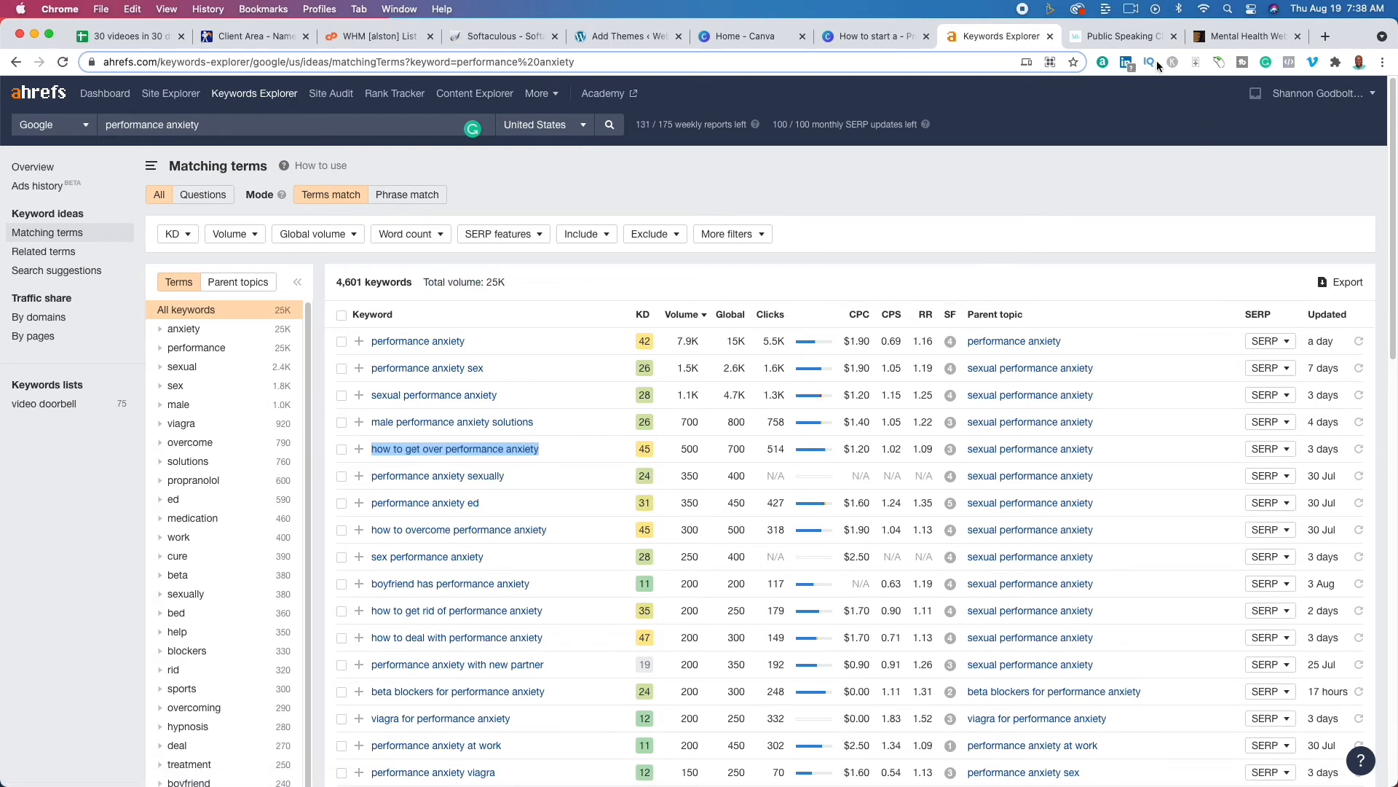
# Return to the WordPress admin and start a new blog post
pyautogui.click(610, 38)
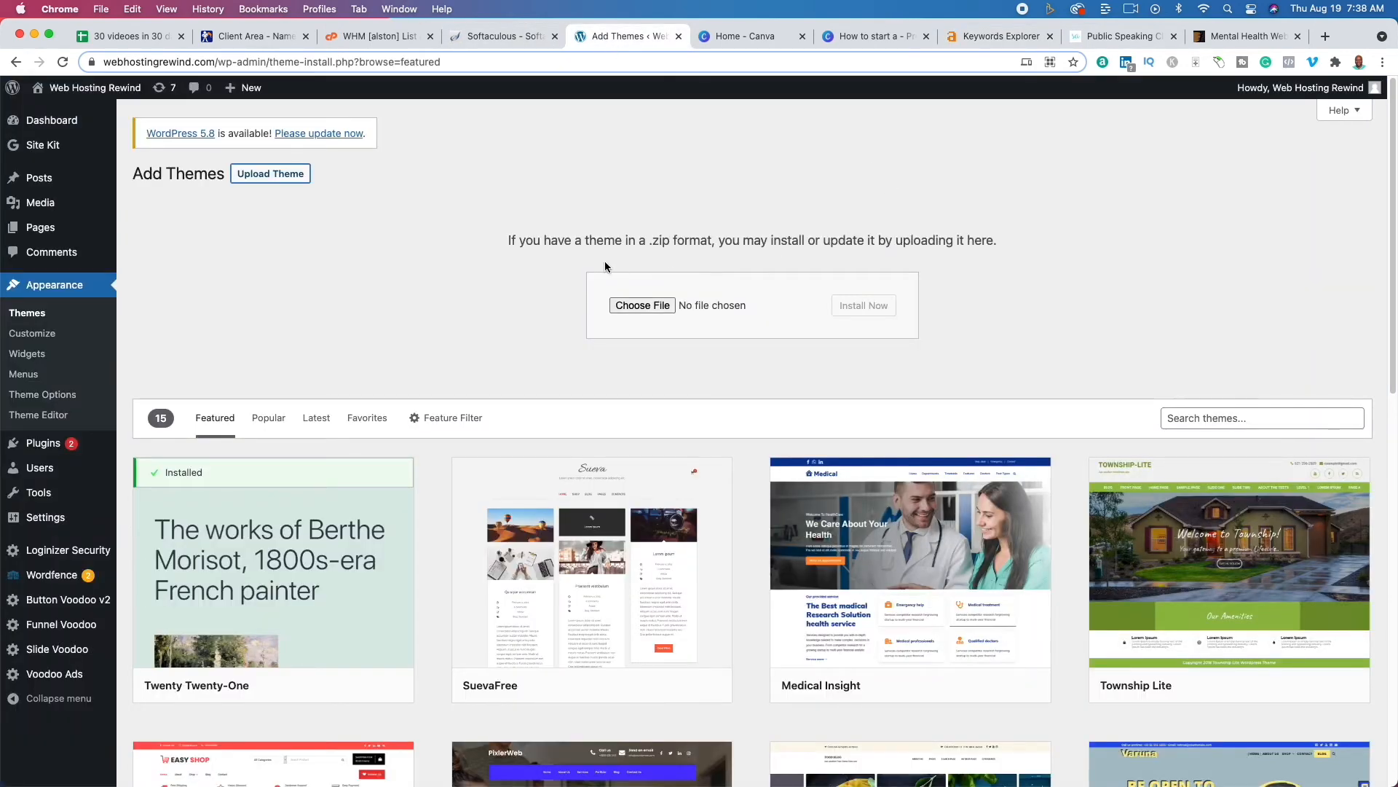
pyautogui.click(39, 178)
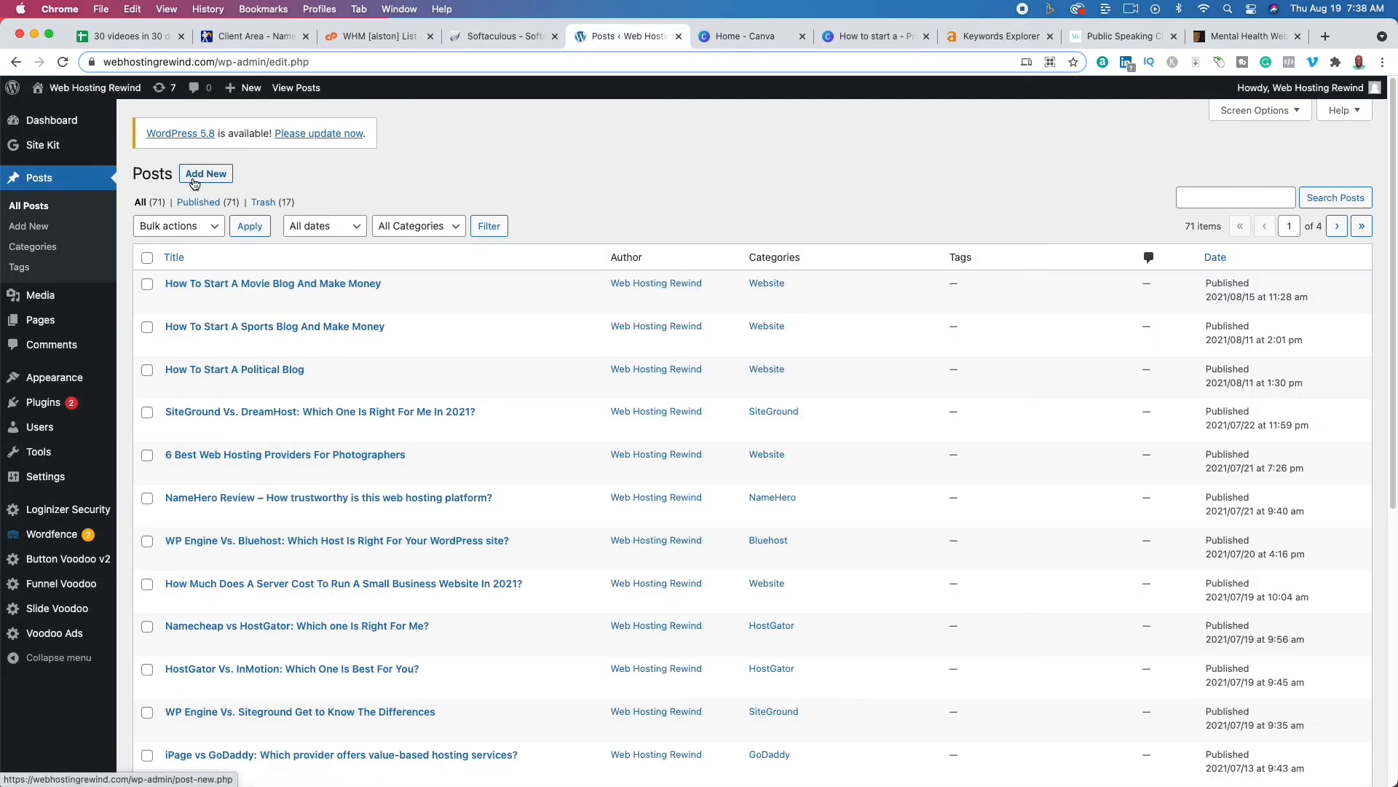
pyautogui.click(200, 177)
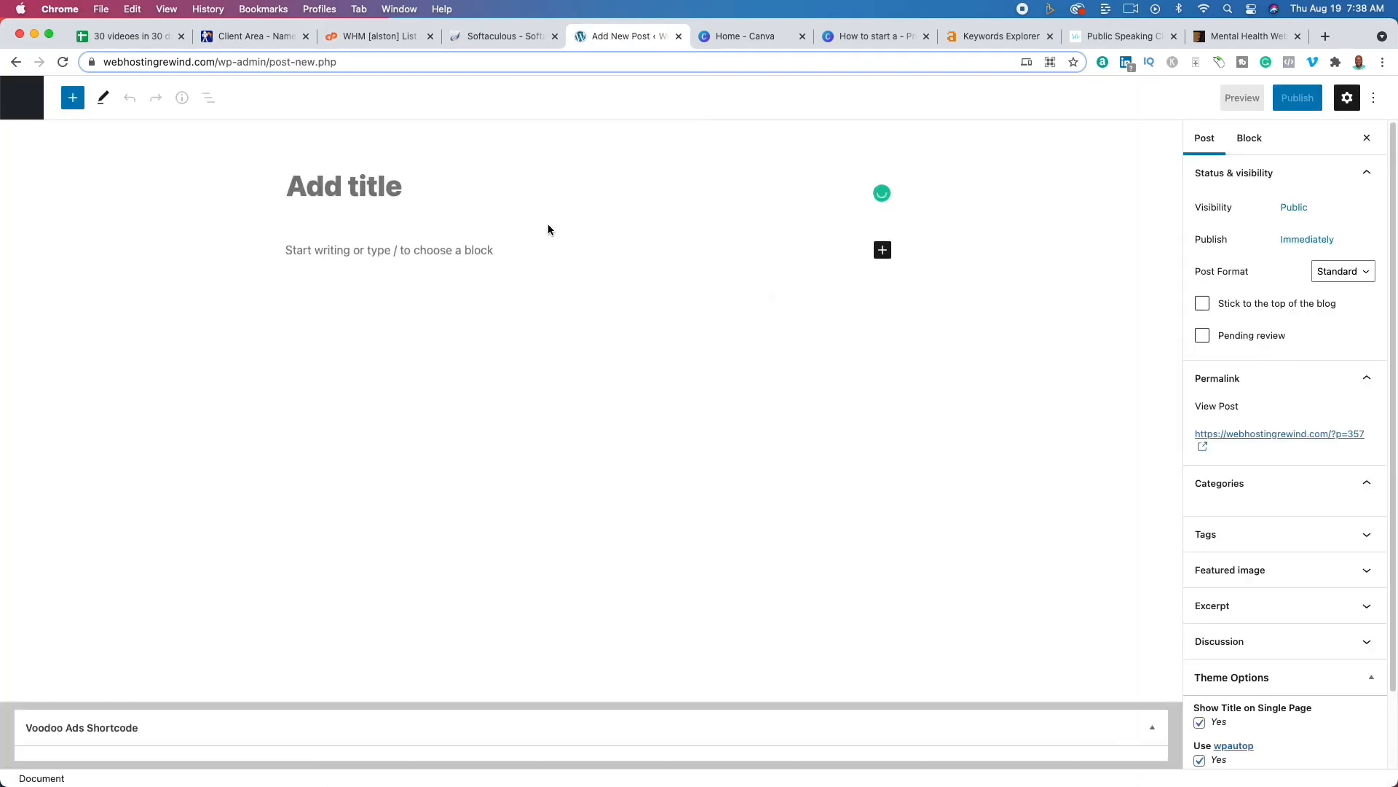
# Title the new post "How To Get Over Performance Anxiety", with each word capitalised
pyautogui.write('how to get over performance anxiety')
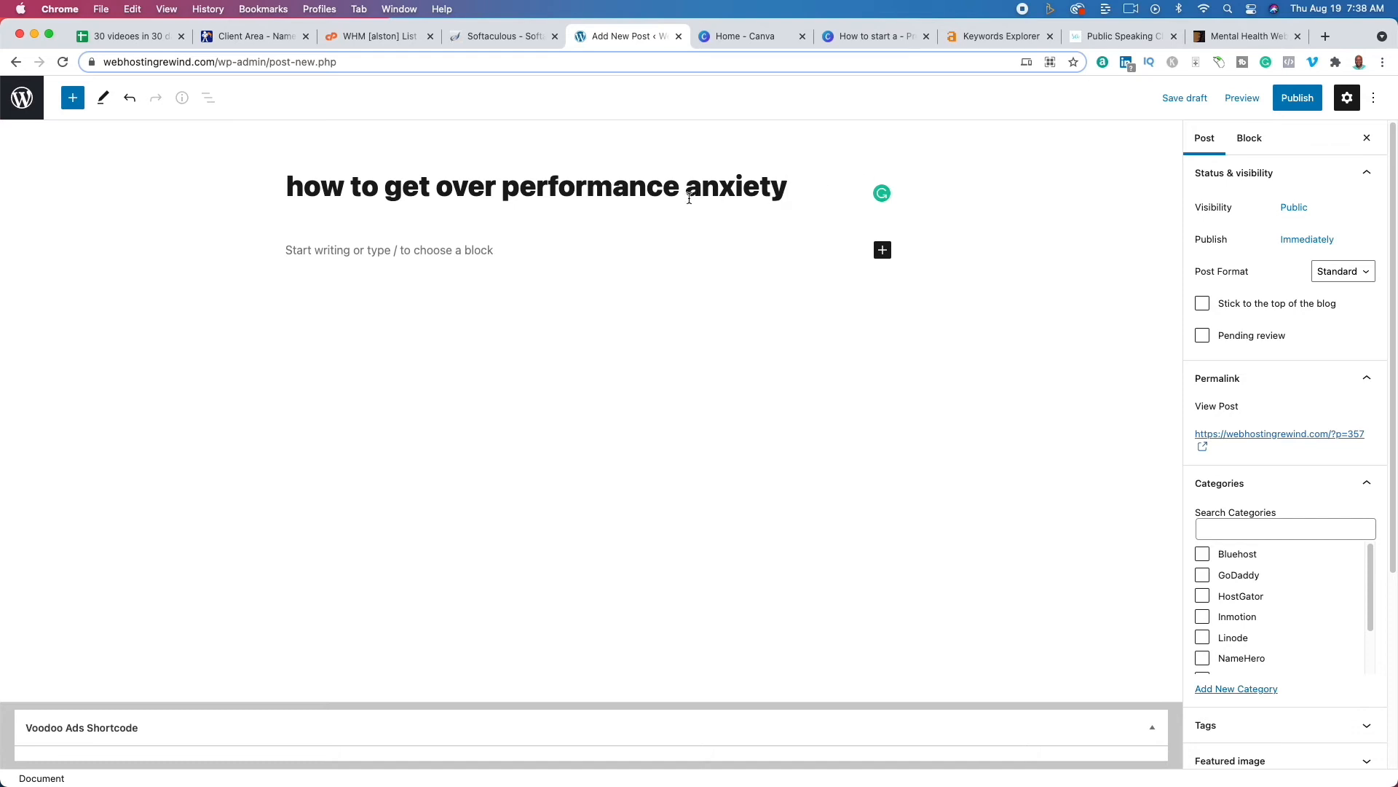
pyautogui.moveTo(287, 188); pyautogui.dragTo(523, 193)
pyautogui.write('H')
pyautogui.write('T')
pyautogui.write('G')
pyautogui.write('O')
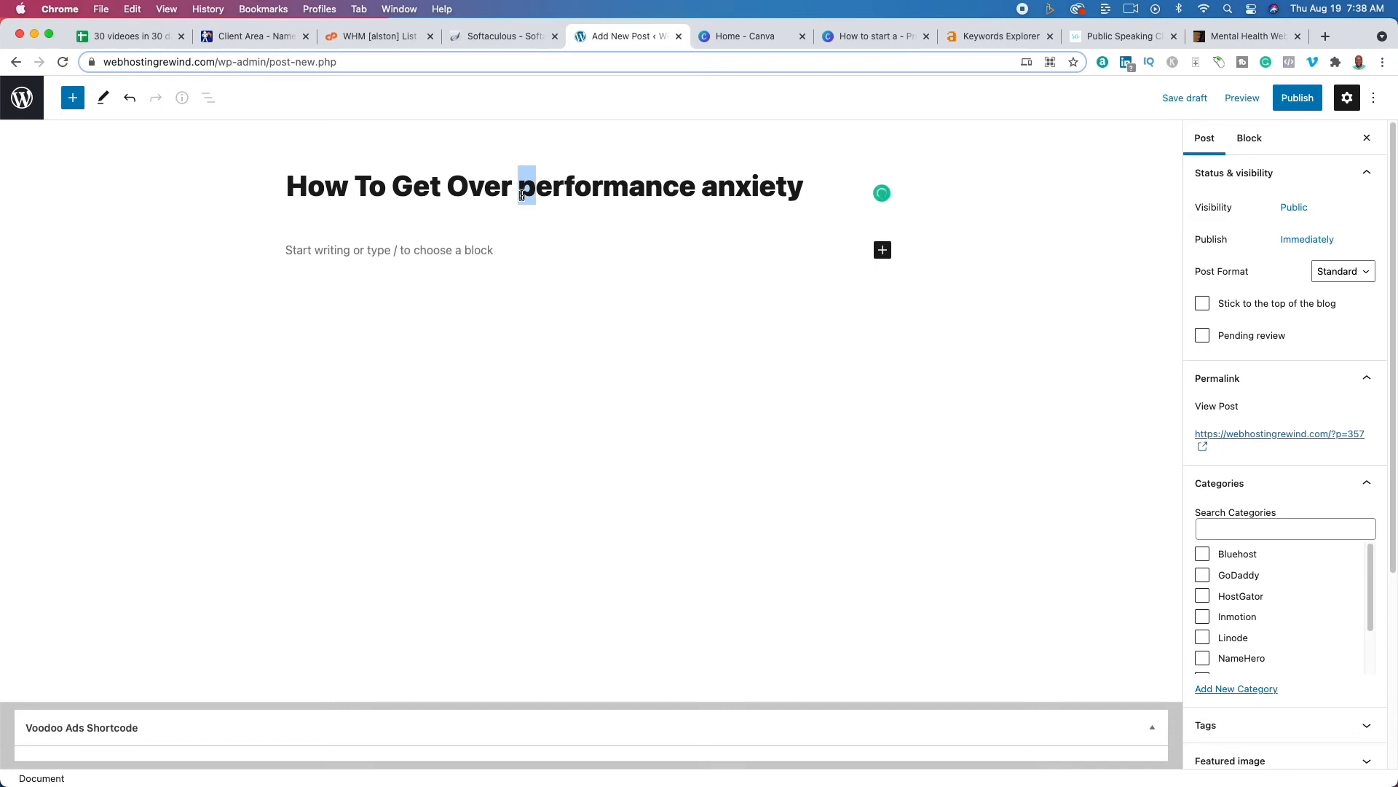
pyautogui.write('P')
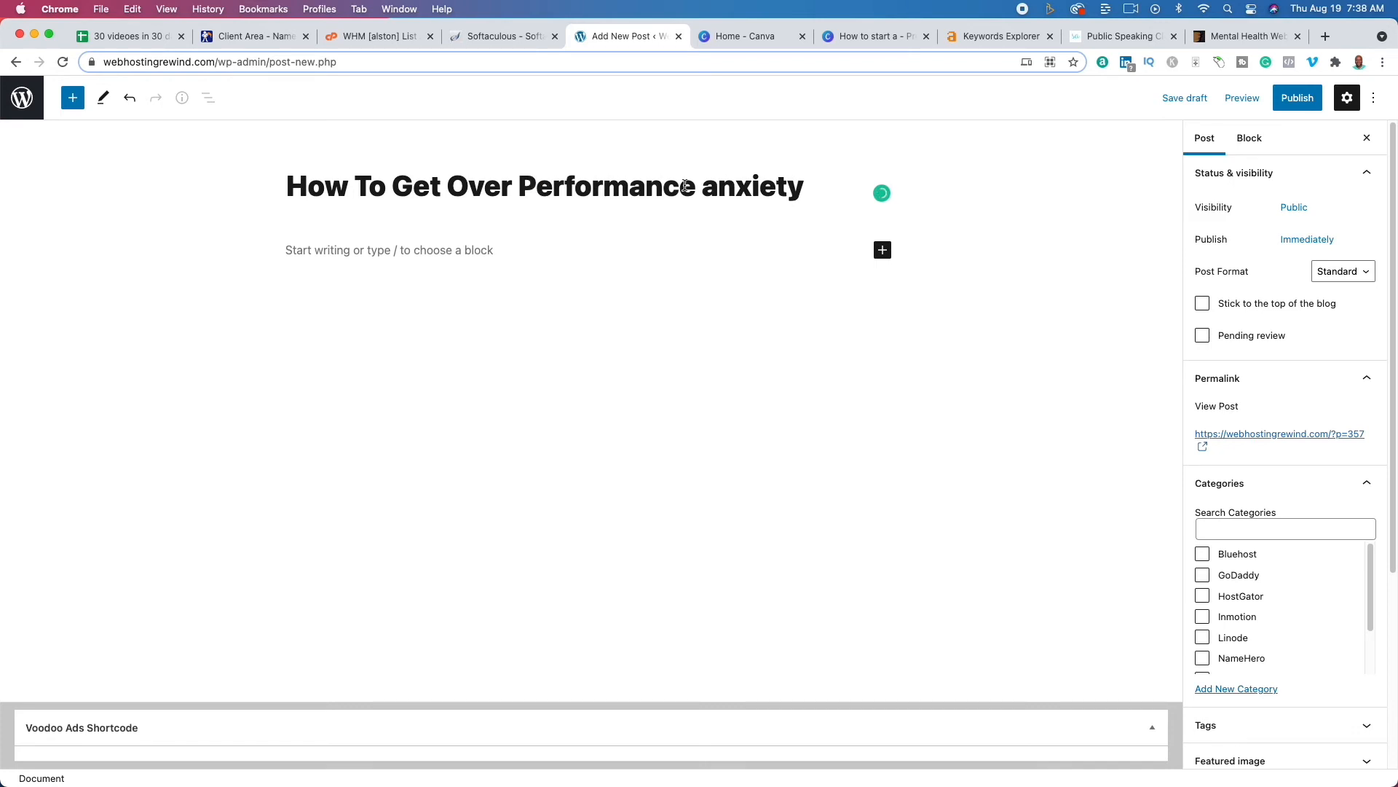
pyautogui.moveTo(703, 192); pyautogui.dragTo(711, 197)
pyautogui.write('A')
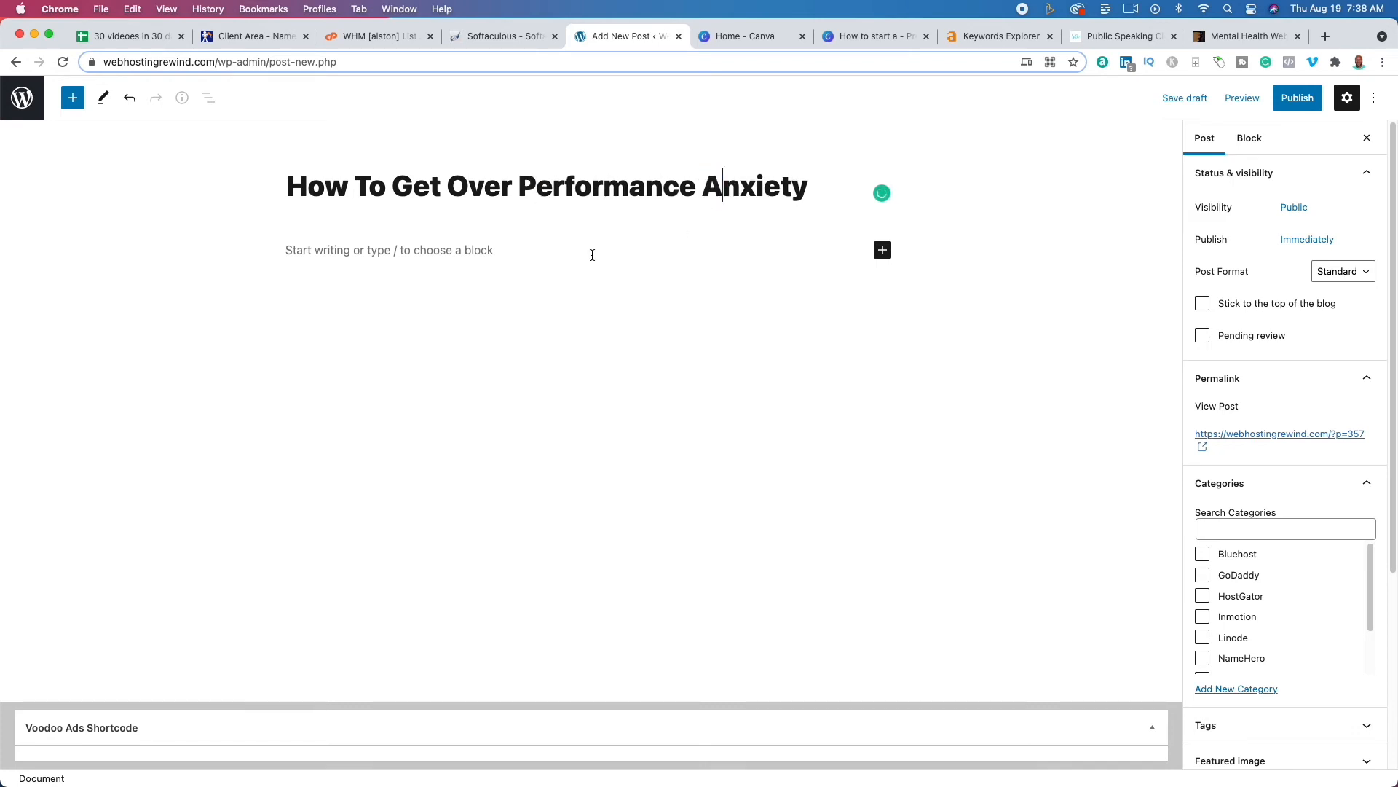
# Outline the post body with separate paragraphs reading who, what, when, where, why and how
pyautogui.click(556, 250)
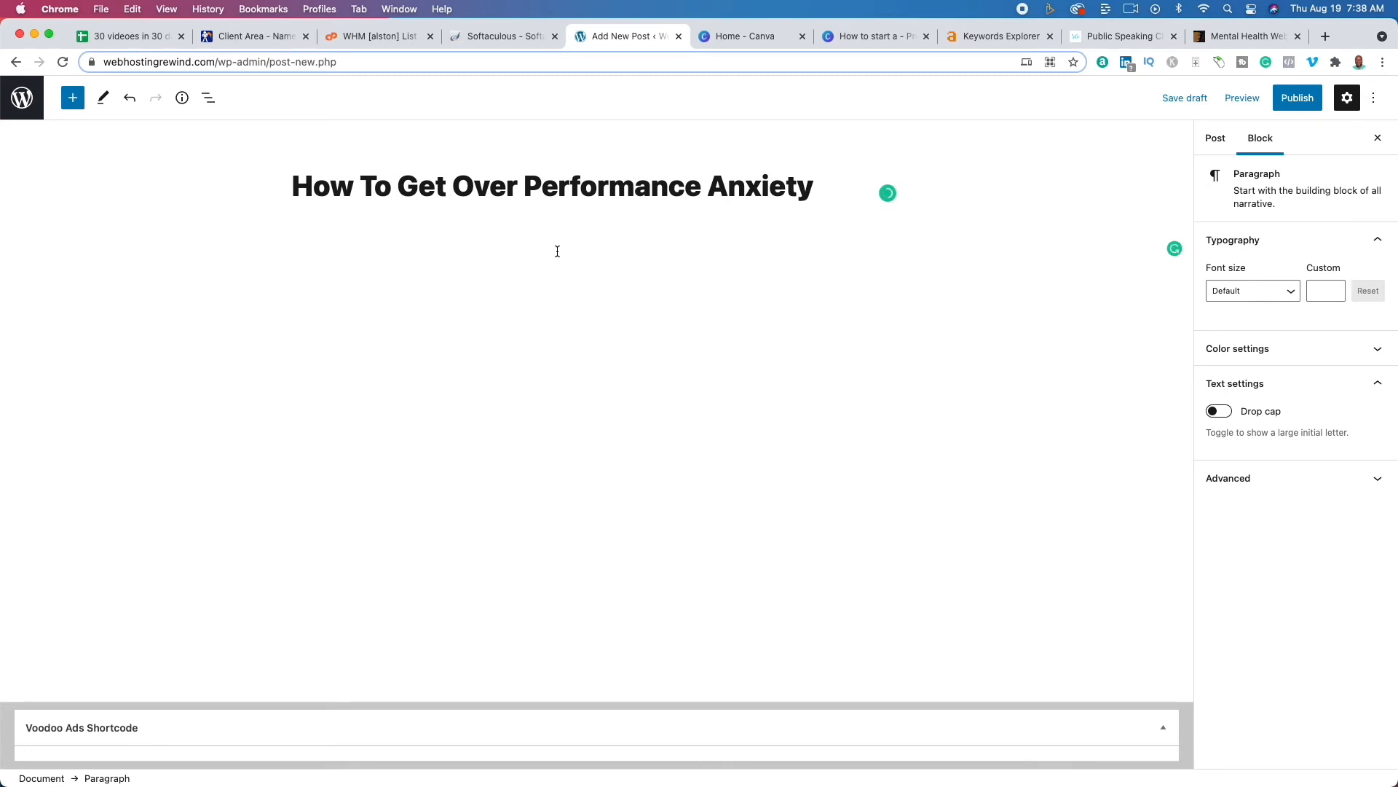
pyautogui.write('who')
pyautogui.press('Return')
pyautogui.write('what')
pyautogui.press('Return')
pyautogui.write('whewhere')
pyautogui.press('Return')
pyautogui.write('why')
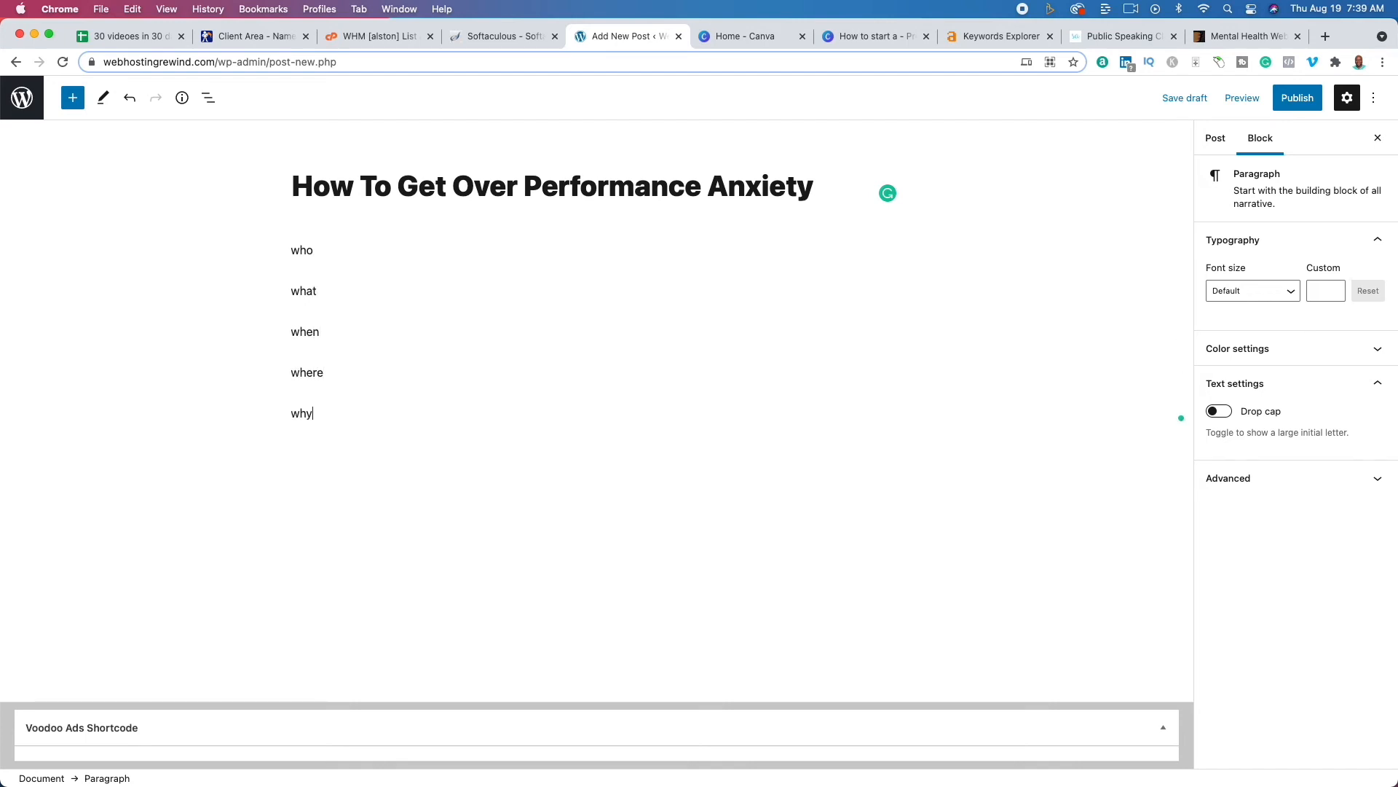
pyautogui.write('ow')
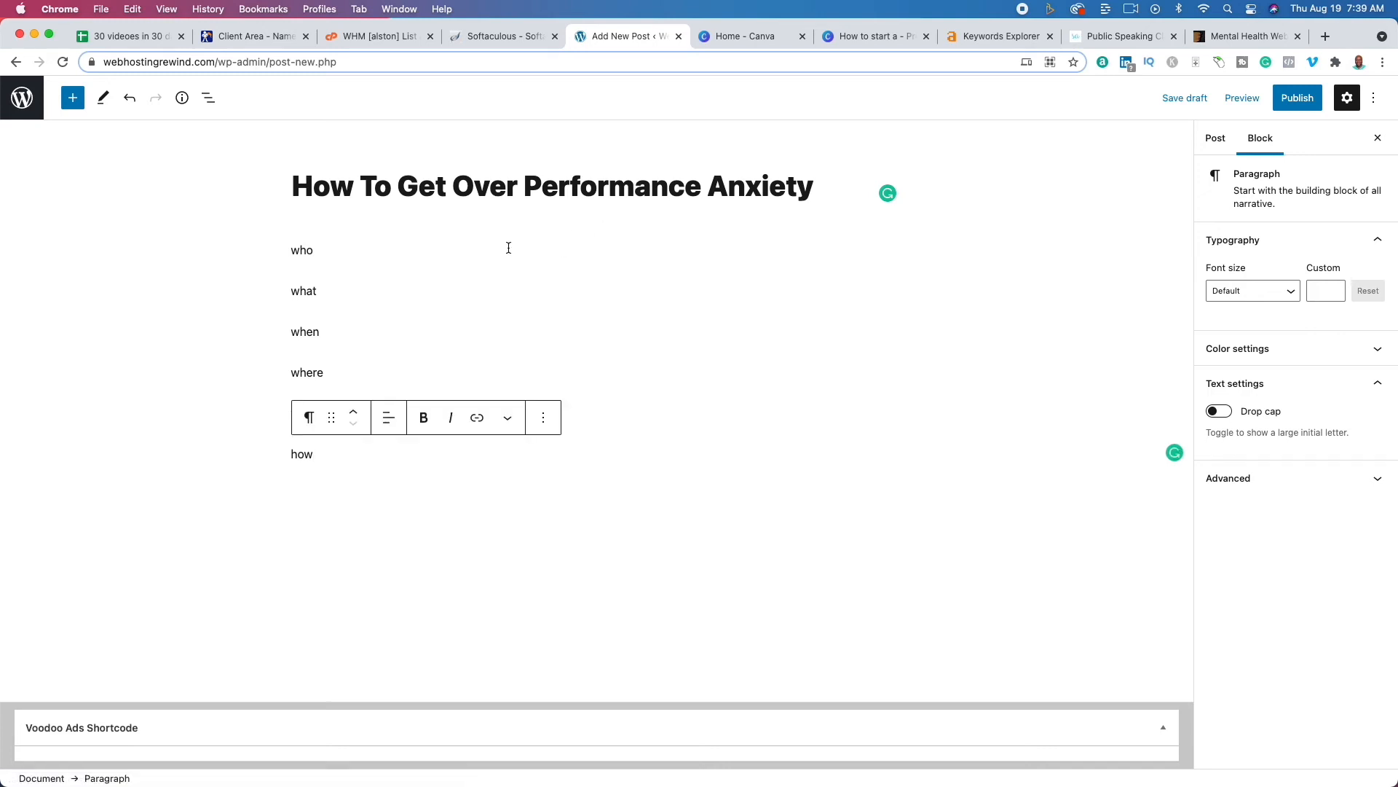
# Expand the first two outline lines to "who experiences performance anxiety" and "what are some common causes", with the spelling corrected
pyautogui.click(337, 250)
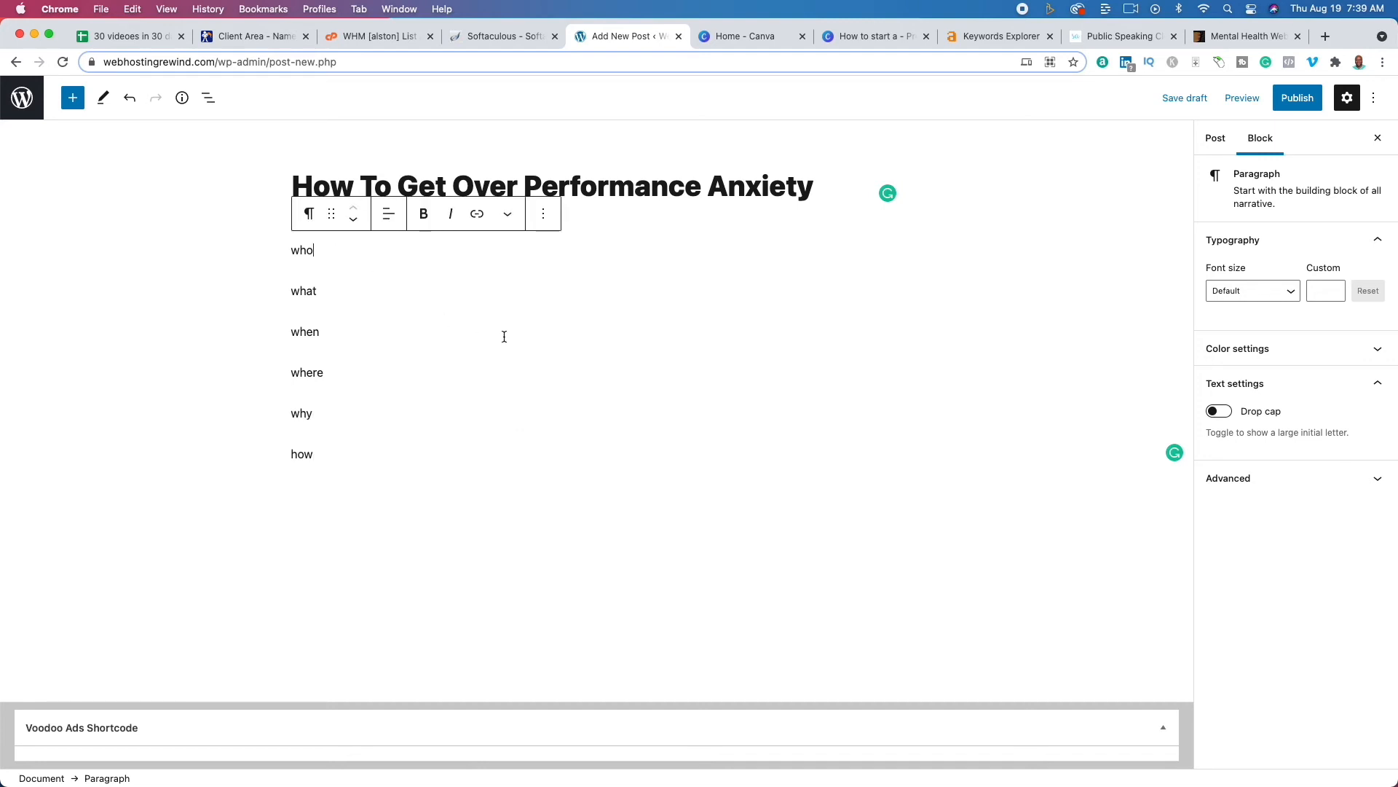
pyautogui.write('ex')
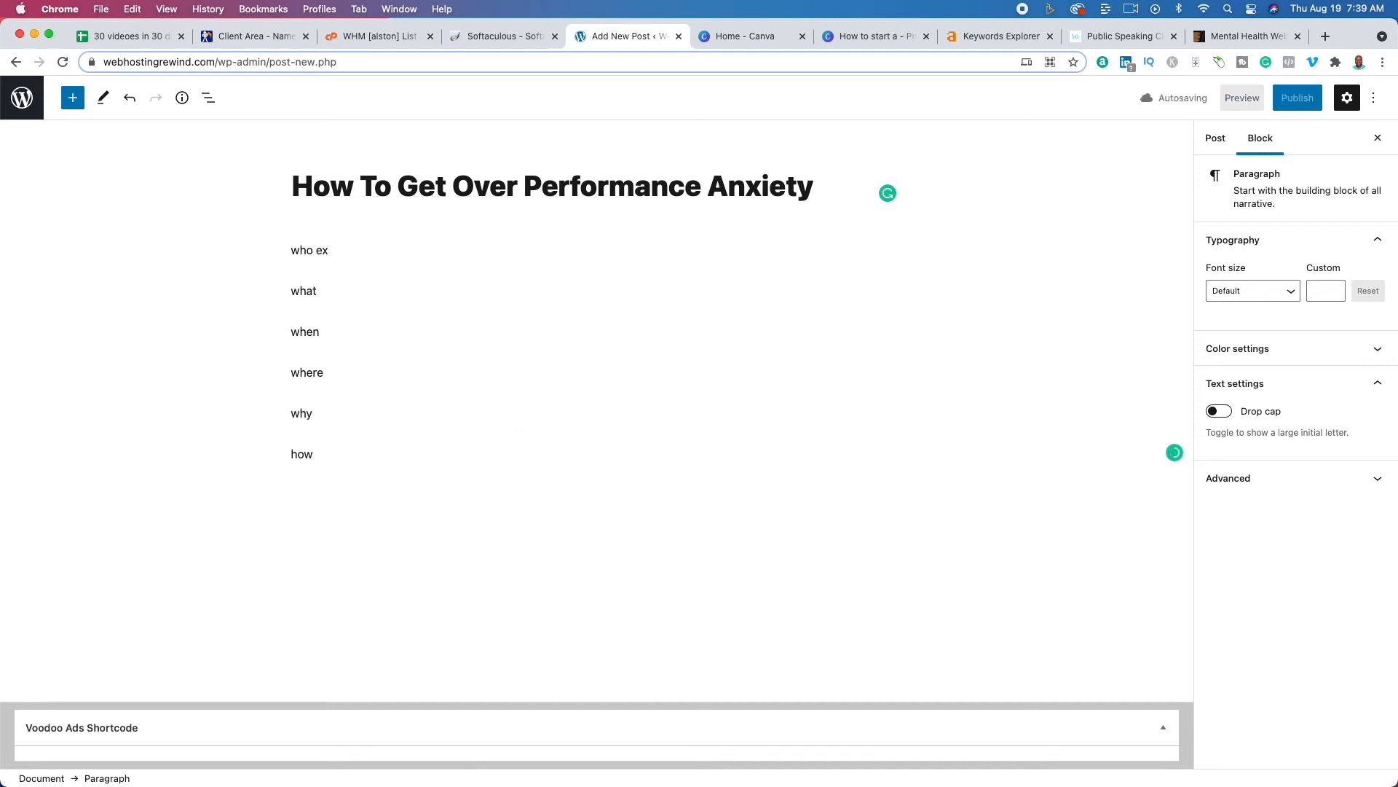
pyautogui.write('periences')
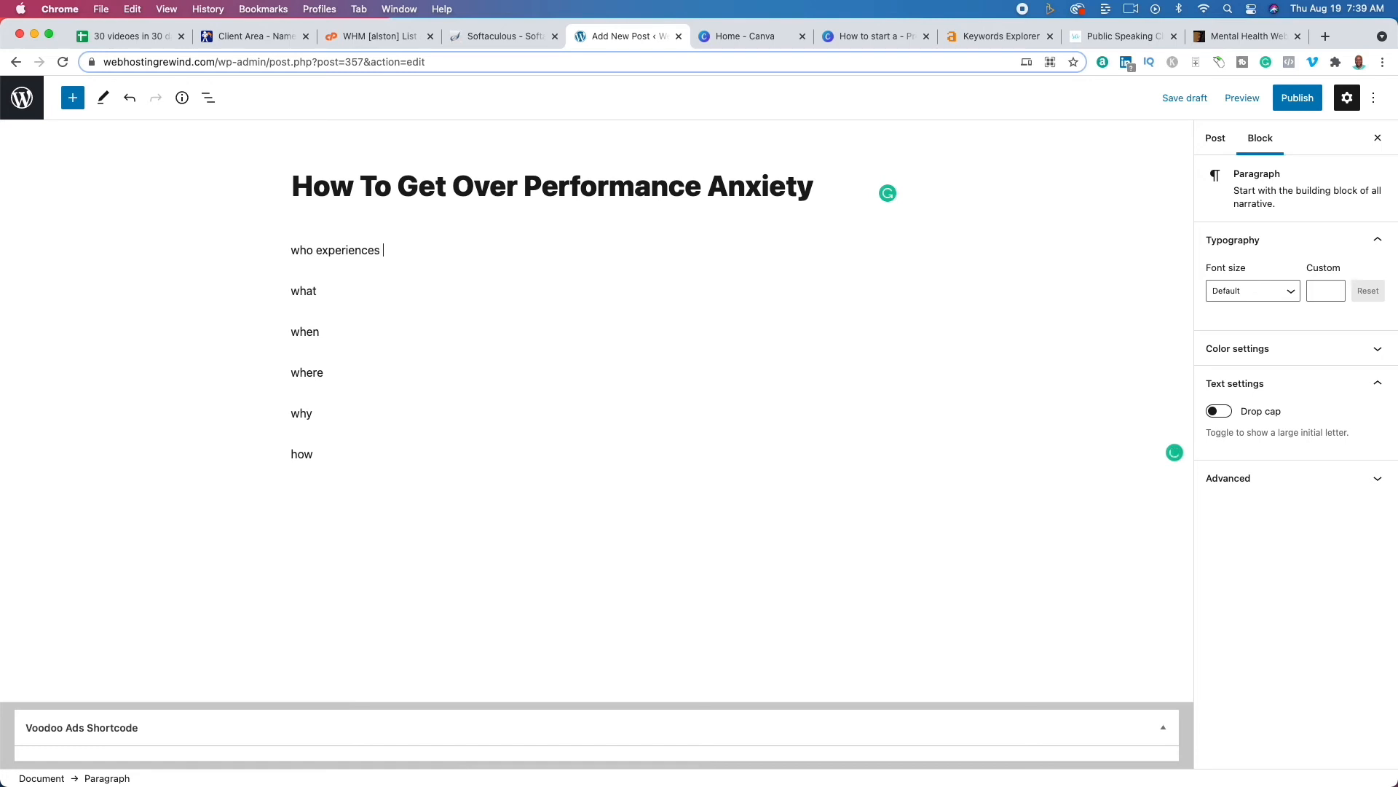
pyautogui.write(' perfromance anxiety')
pyautogui.click(359, 290)
pyautogui.write('are')
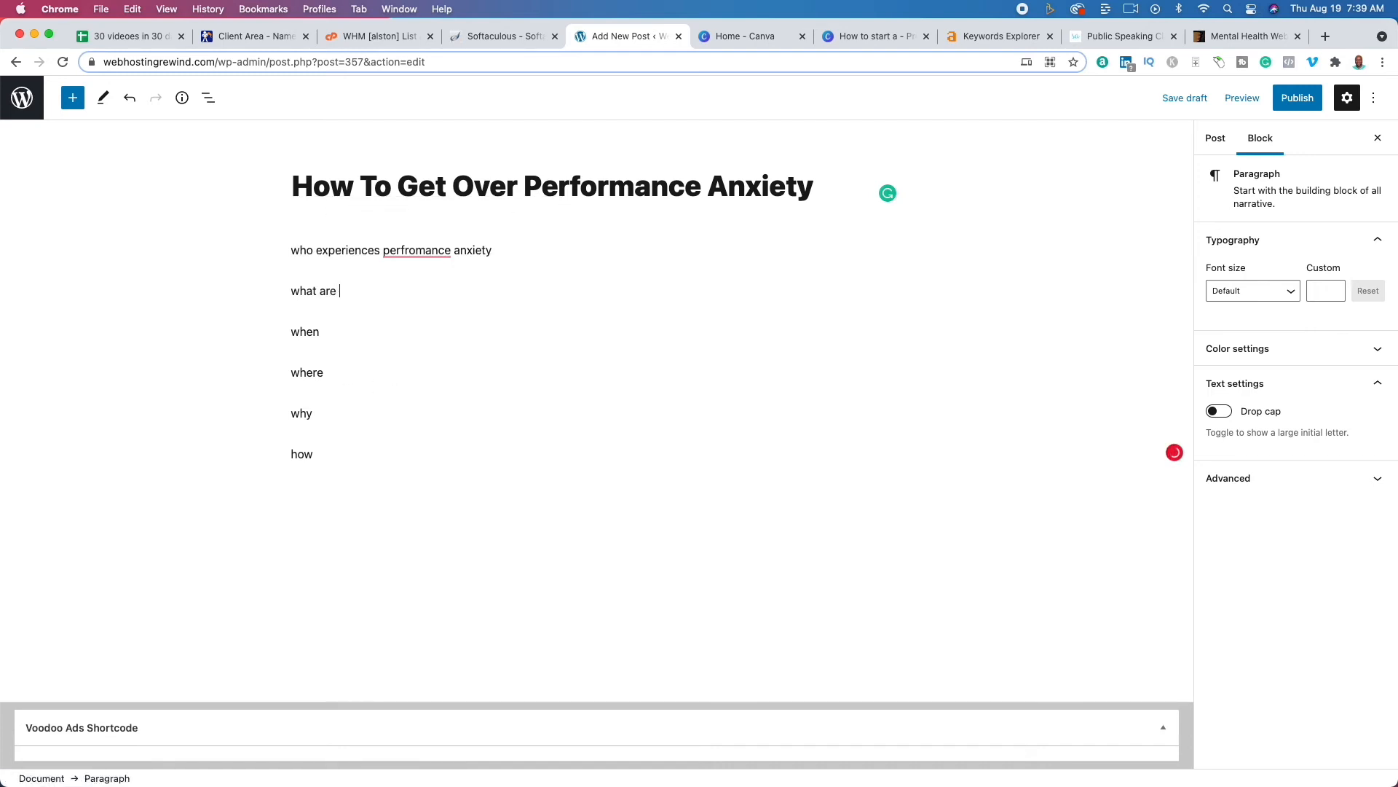
pyautogui.write(' some common causes')
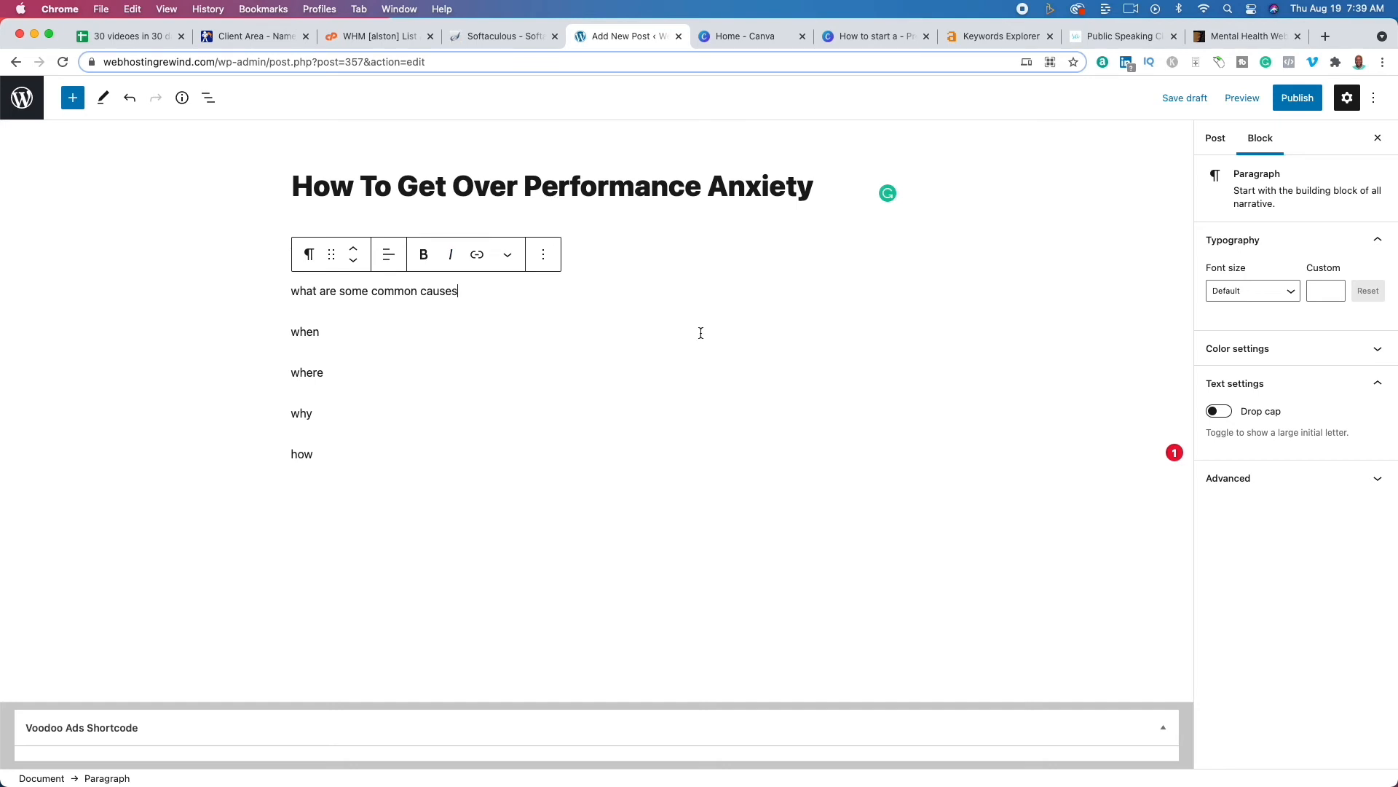
pyautogui.moveTo(420, 250)
pyautogui.click(422, 277)
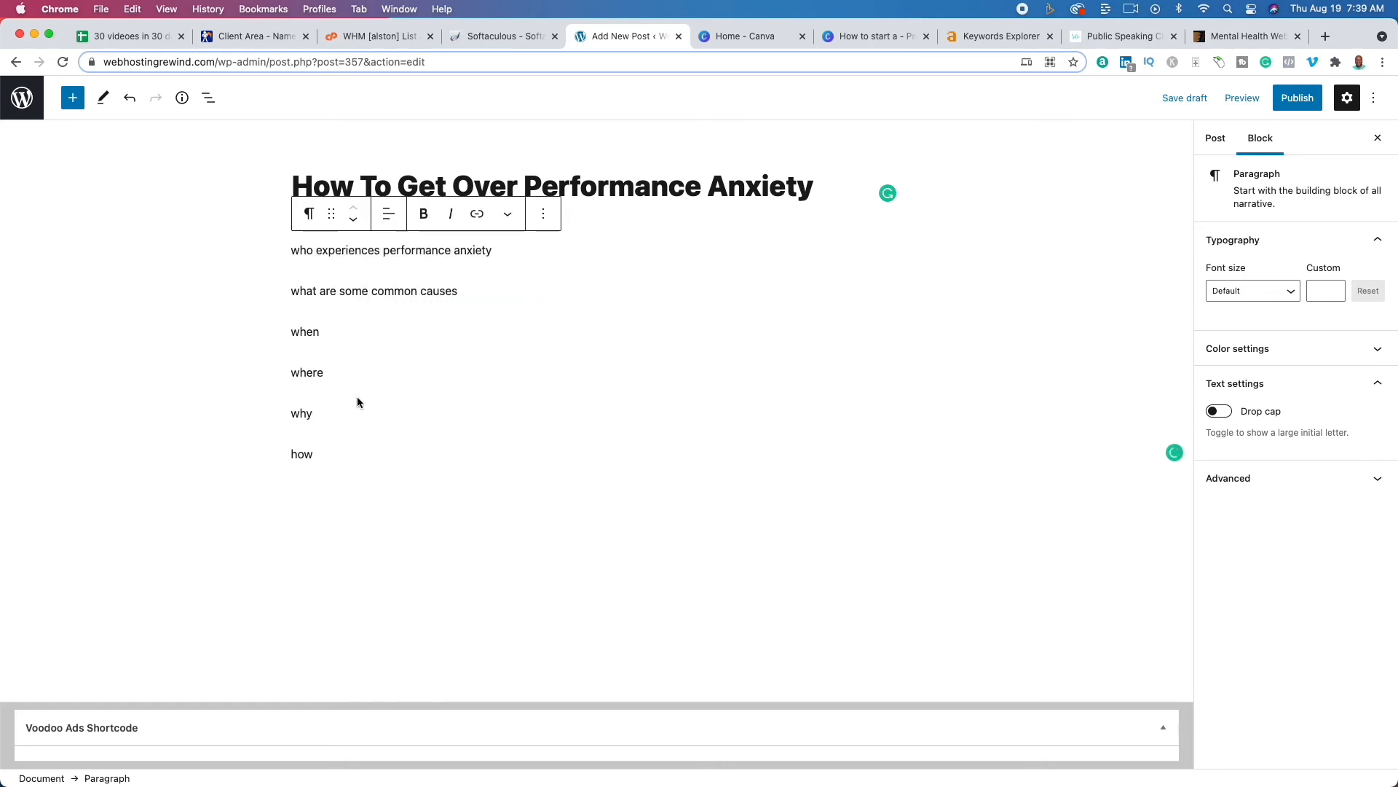
# Turn the "who experiences performance anxiety" paragraph into an H2 heading
pyautogui.tripleClick(387, 250)
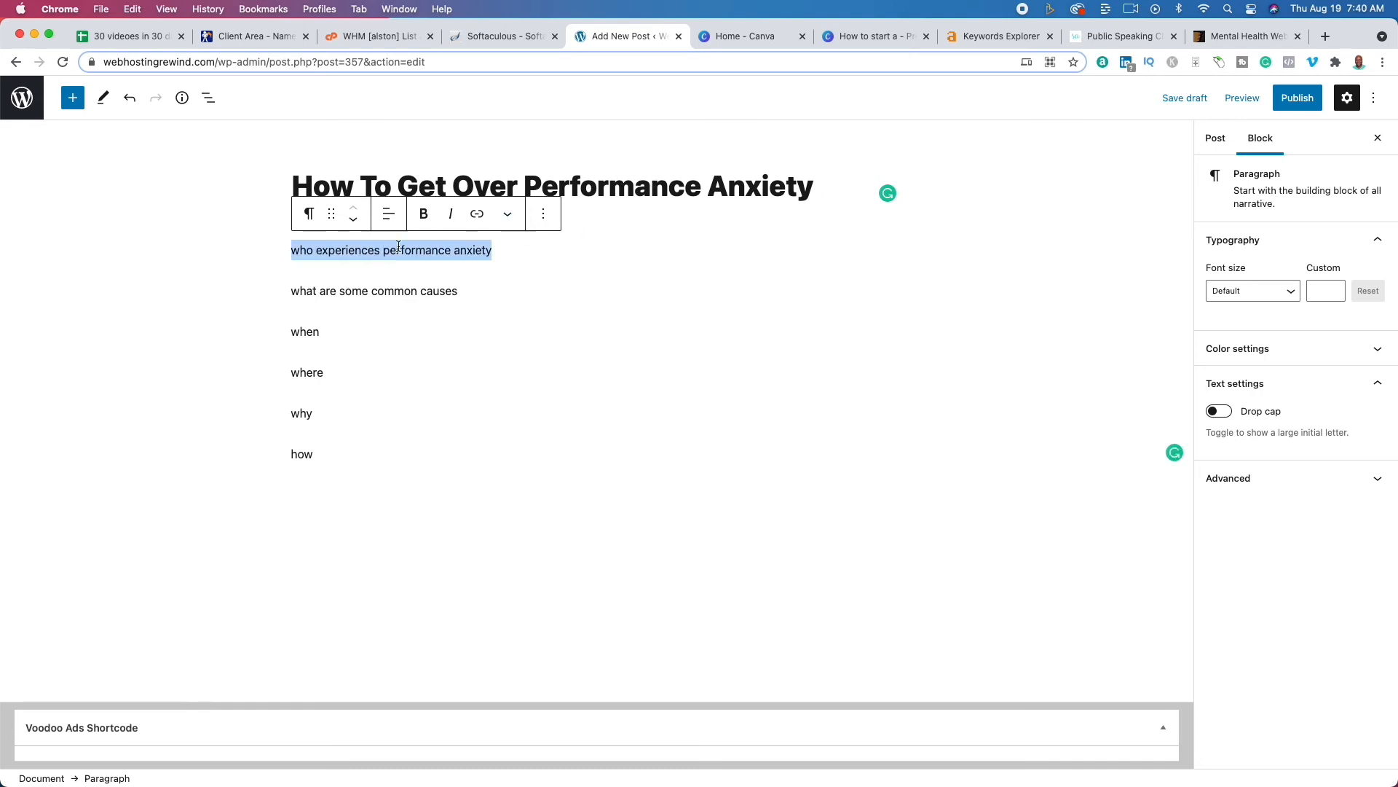
pyautogui.click(307, 215)
pyautogui.click(340, 268)
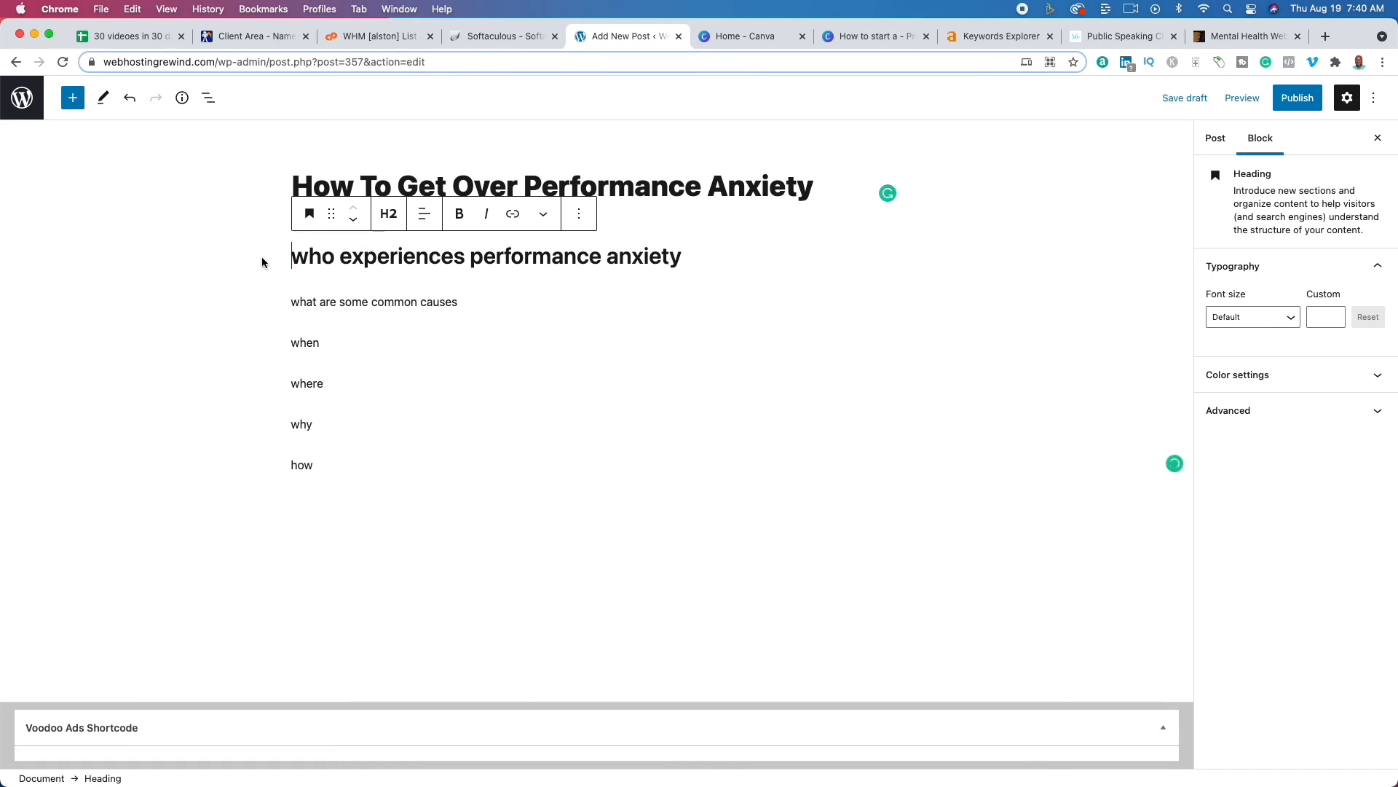
# Add a paragraph below the heading reading "There are many people experience", accepting Grammarly's spelling correction for the last word
pyautogui.click(716, 256)
pyautogui.press('Return')
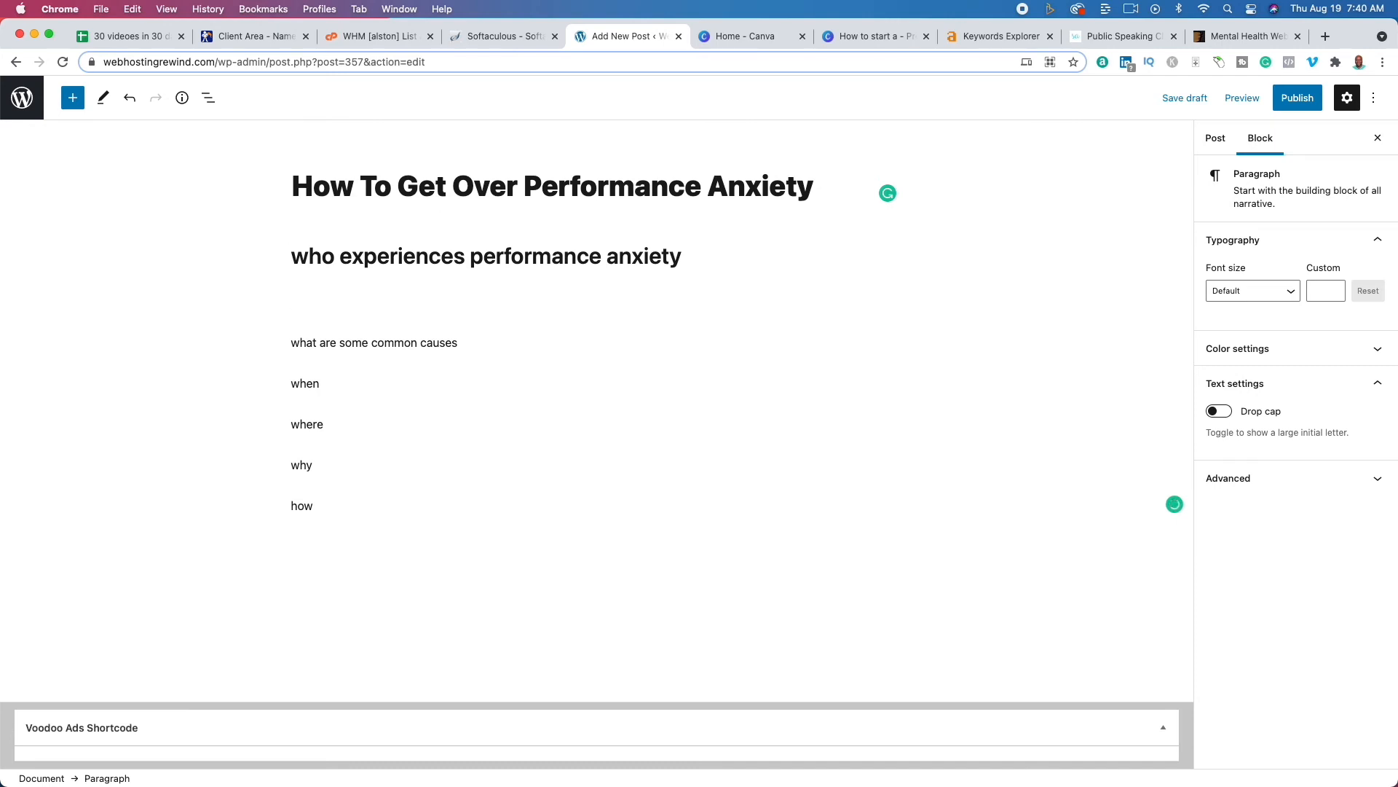
pyautogui.write('There are many people expeinece')
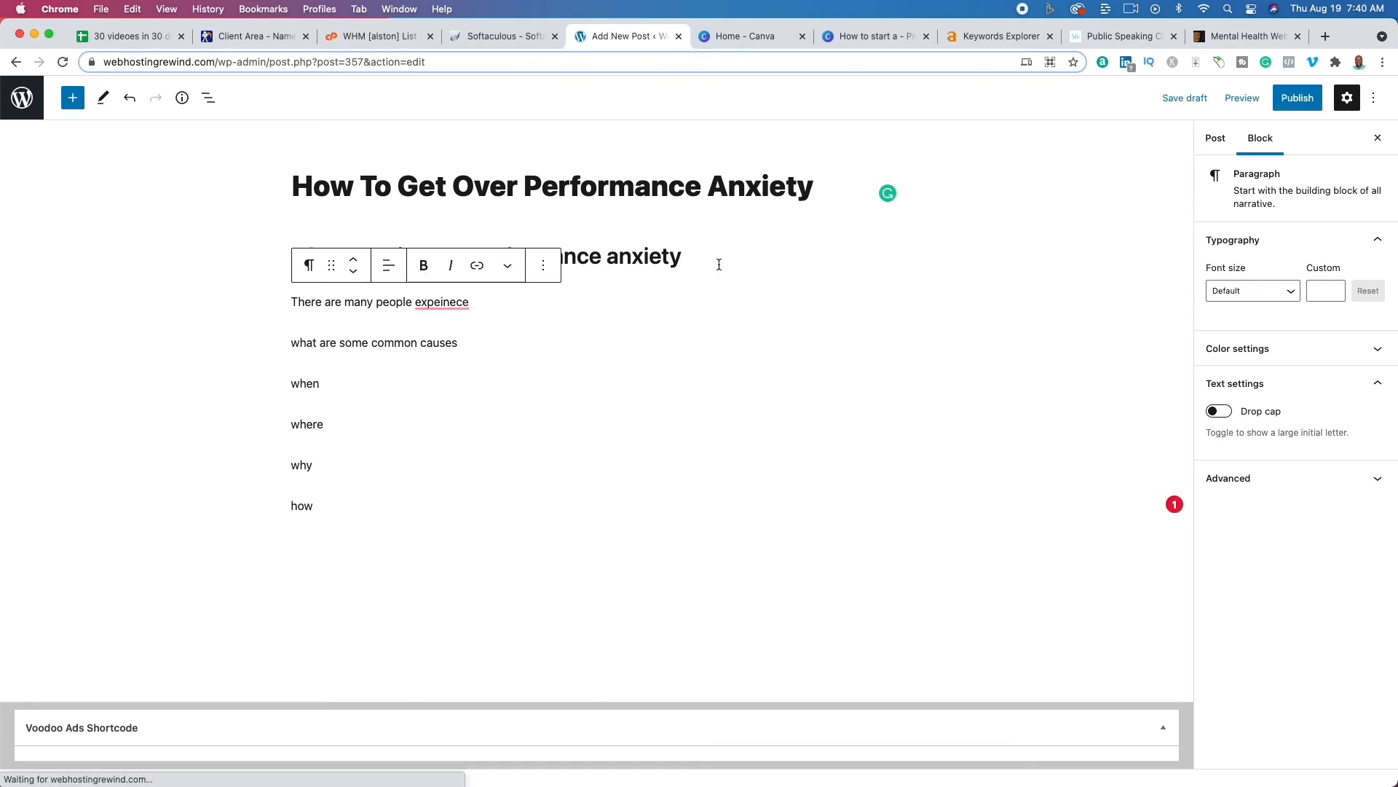
pyautogui.moveTo(435, 298)
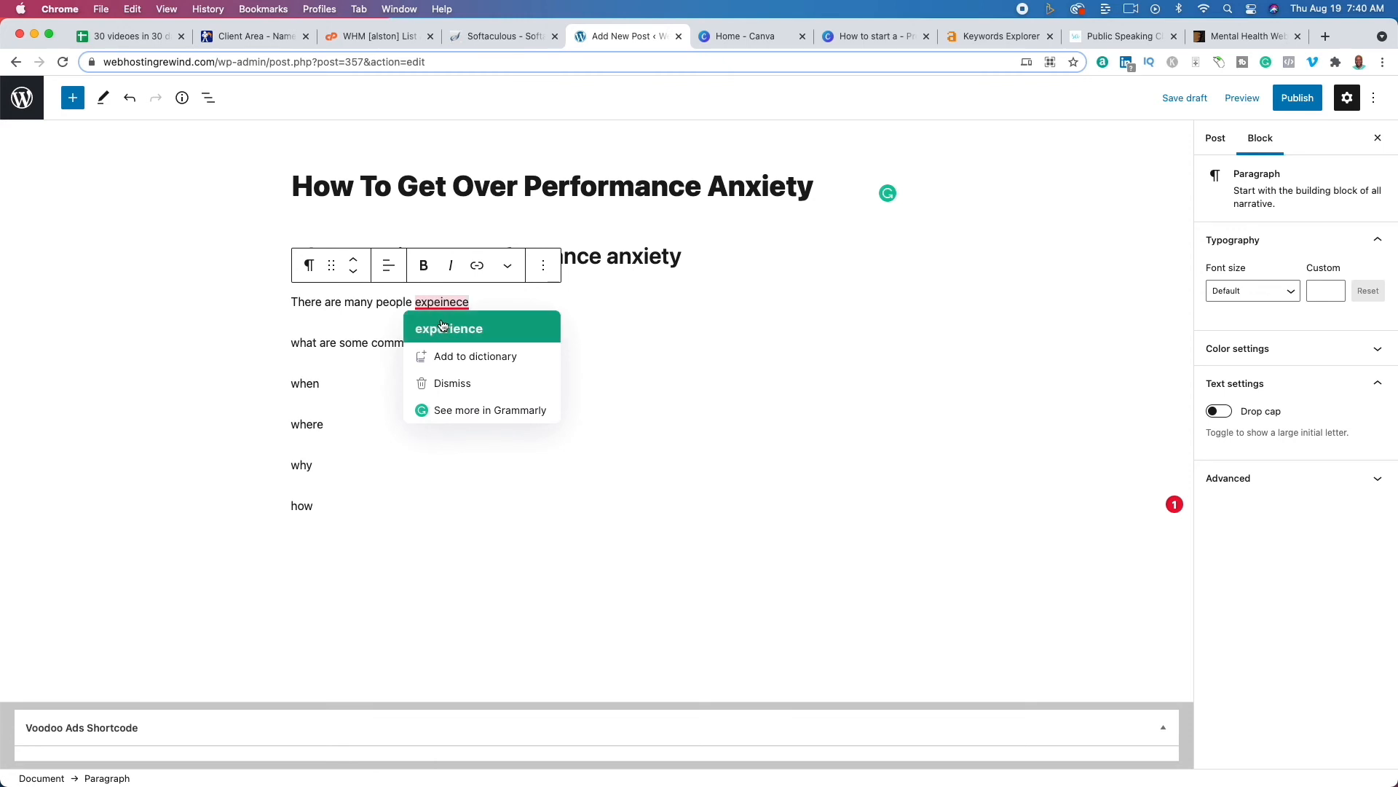
pyautogui.click(442, 328)
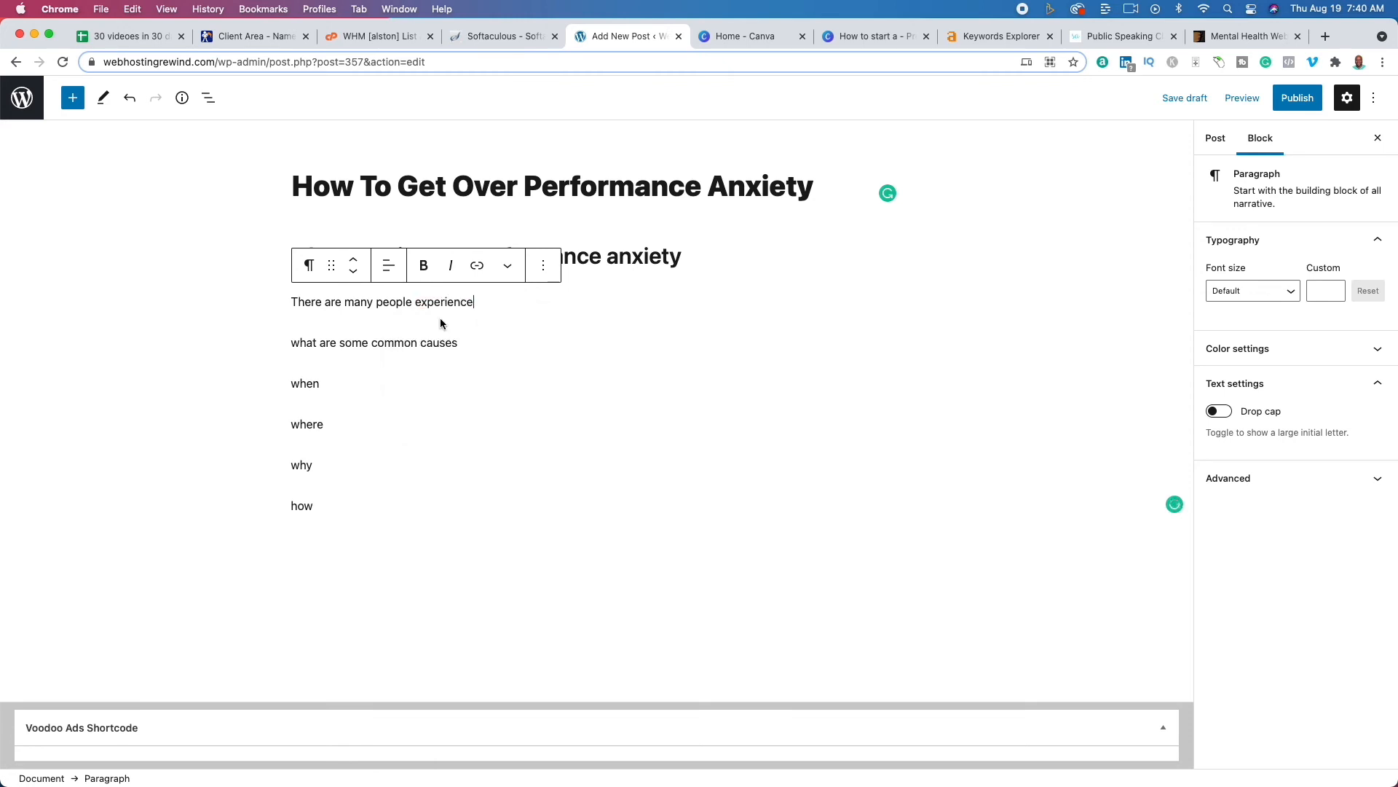
# Capitalise the first letter of the heading so it reads "Who experiences performance anxiety"
pyautogui.click(667, 256)
pyautogui.moveTo(306, 258); pyautogui.dragTo(297, 260)
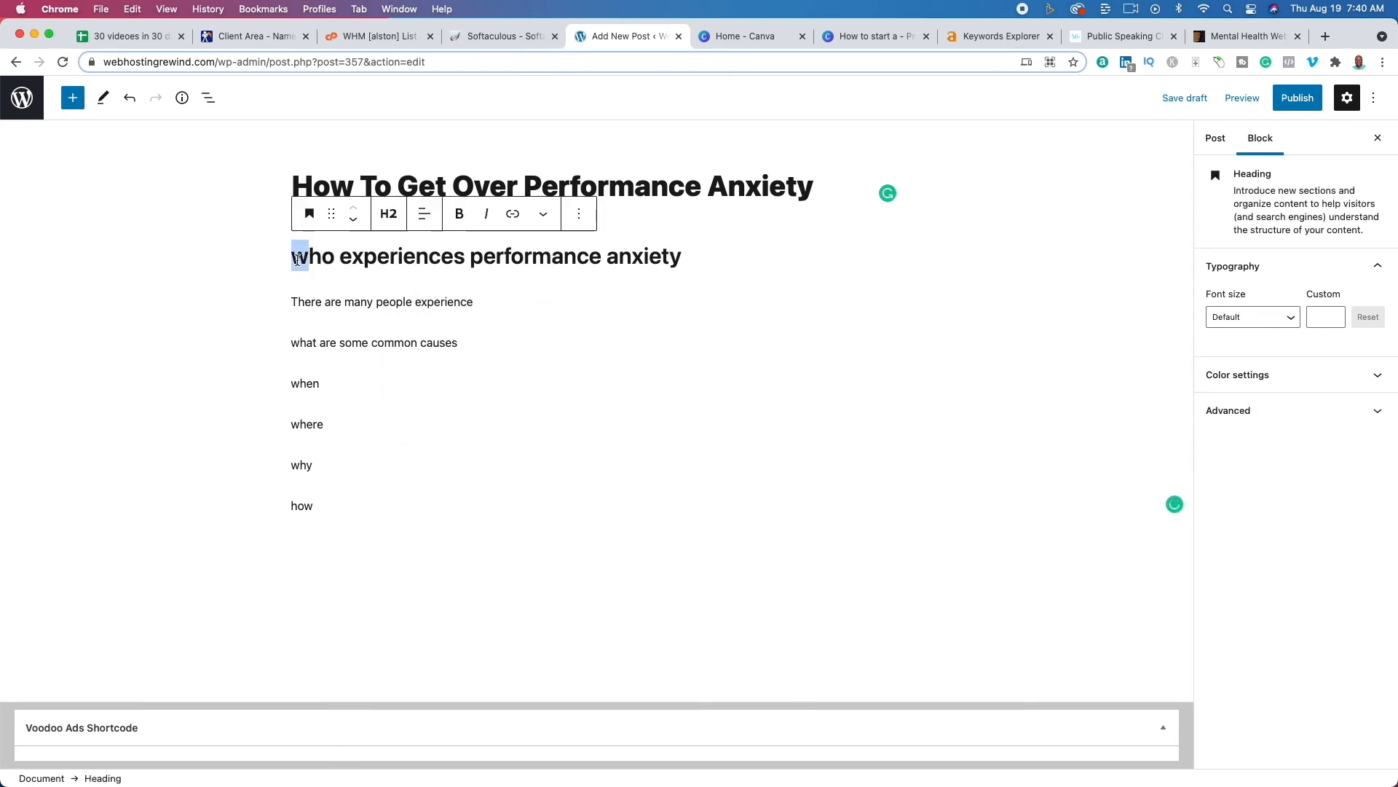
pyautogui.write('W')
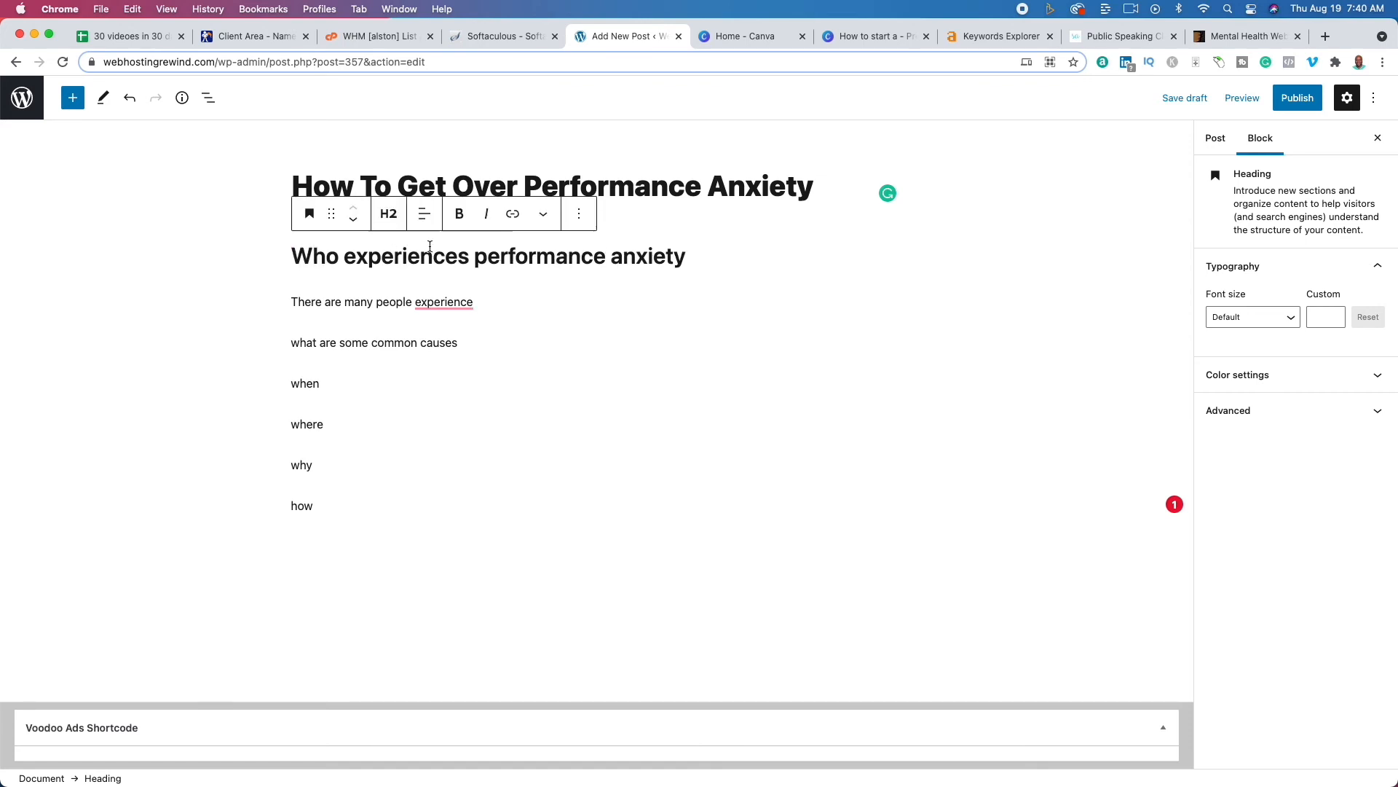
pyautogui.moveTo(456, 305)
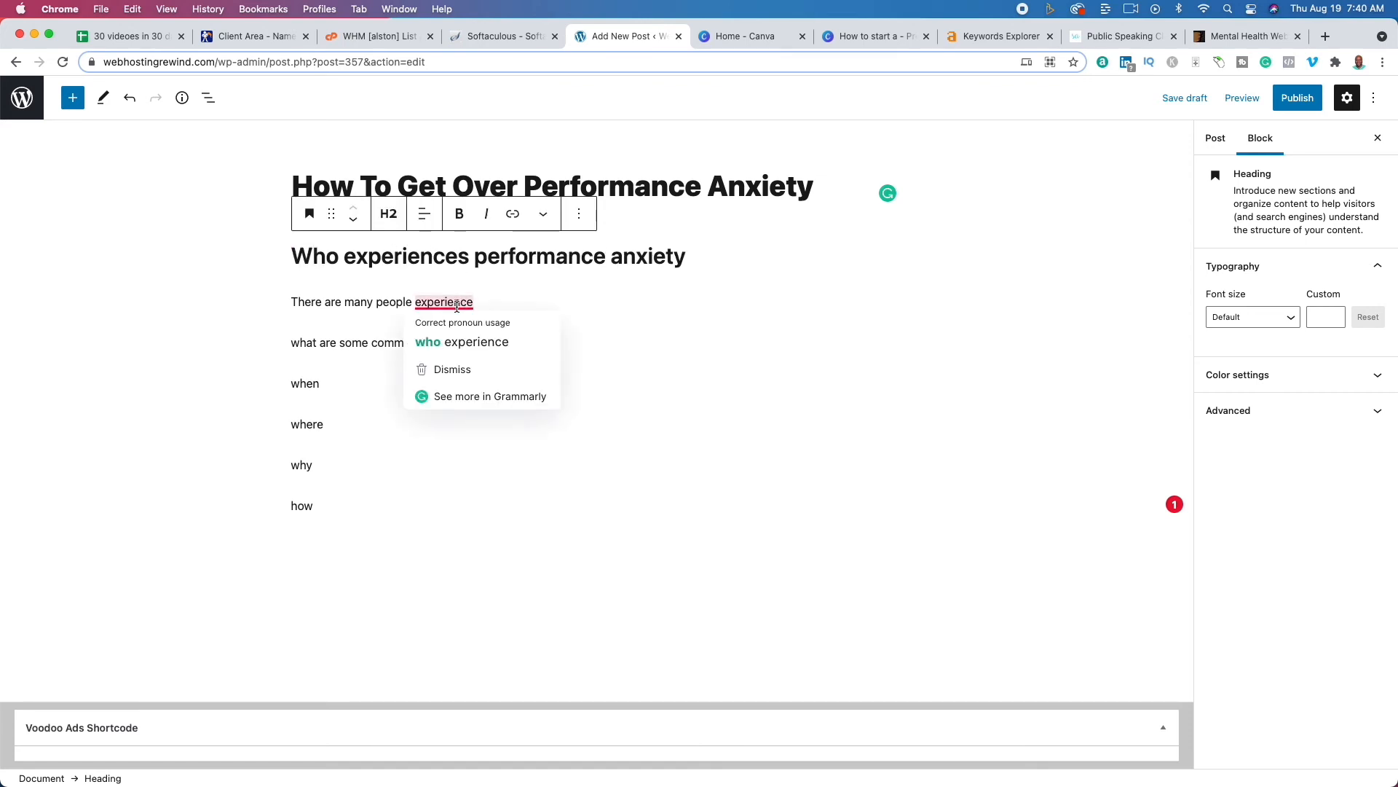
pyautogui.click(459, 303)
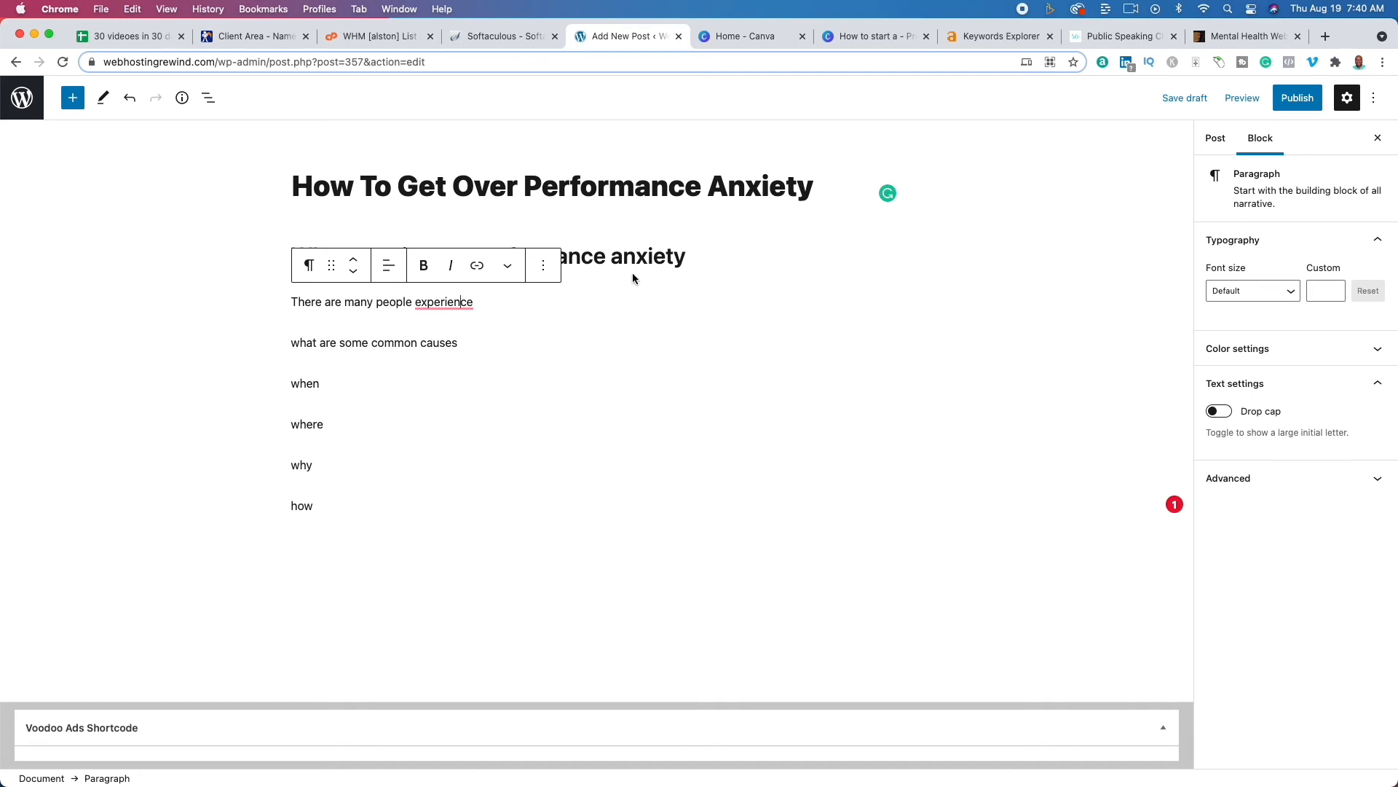
# Search Google in a new tab for the copied post title and open the WebMD article "Stage Fright (Performance Anxiety)"
pyautogui.tripleClick(601, 186)
pyautogui.rightClick(601, 187)
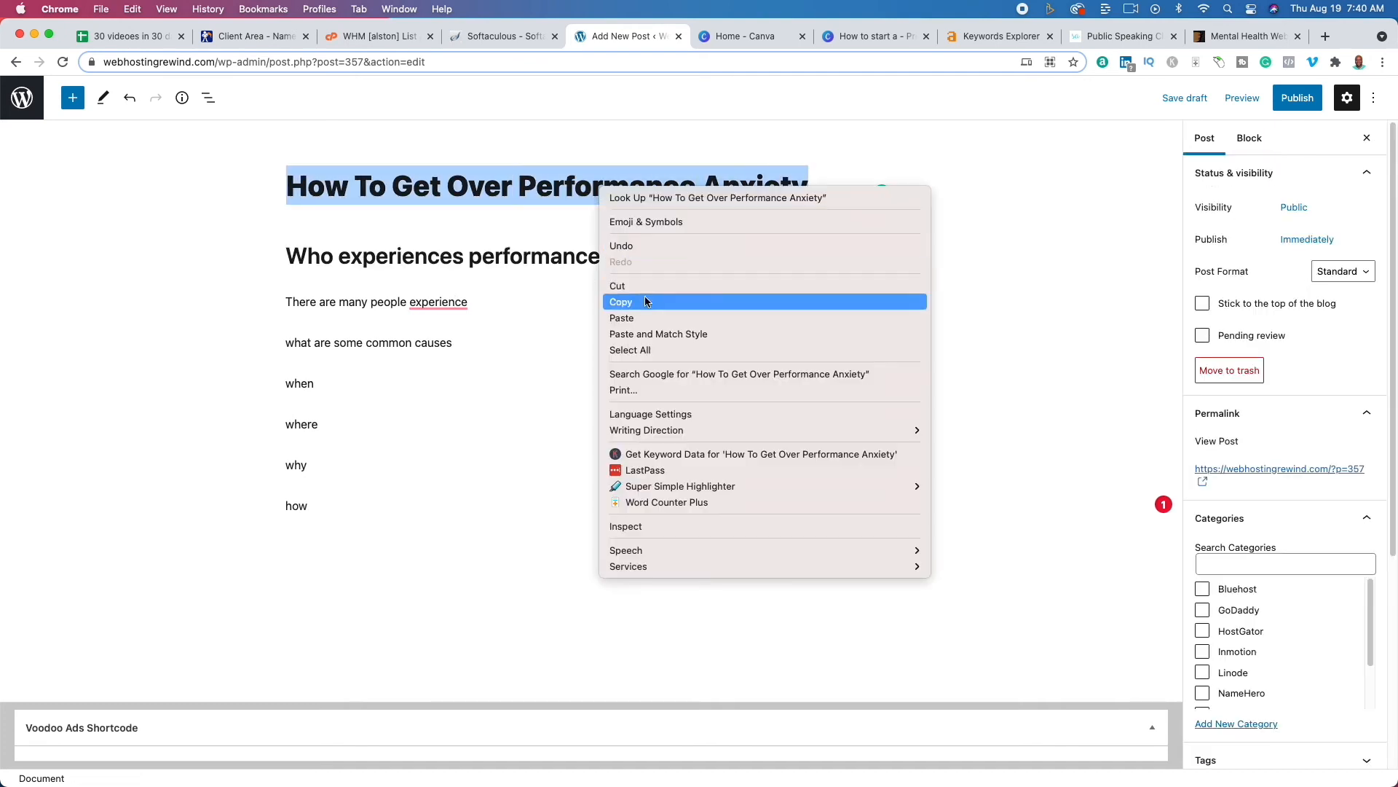
pyautogui.click(625, 302)
pyautogui.click(1327, 37)
pyautogui.press('cmd+v')
pyautogui.press('Return')
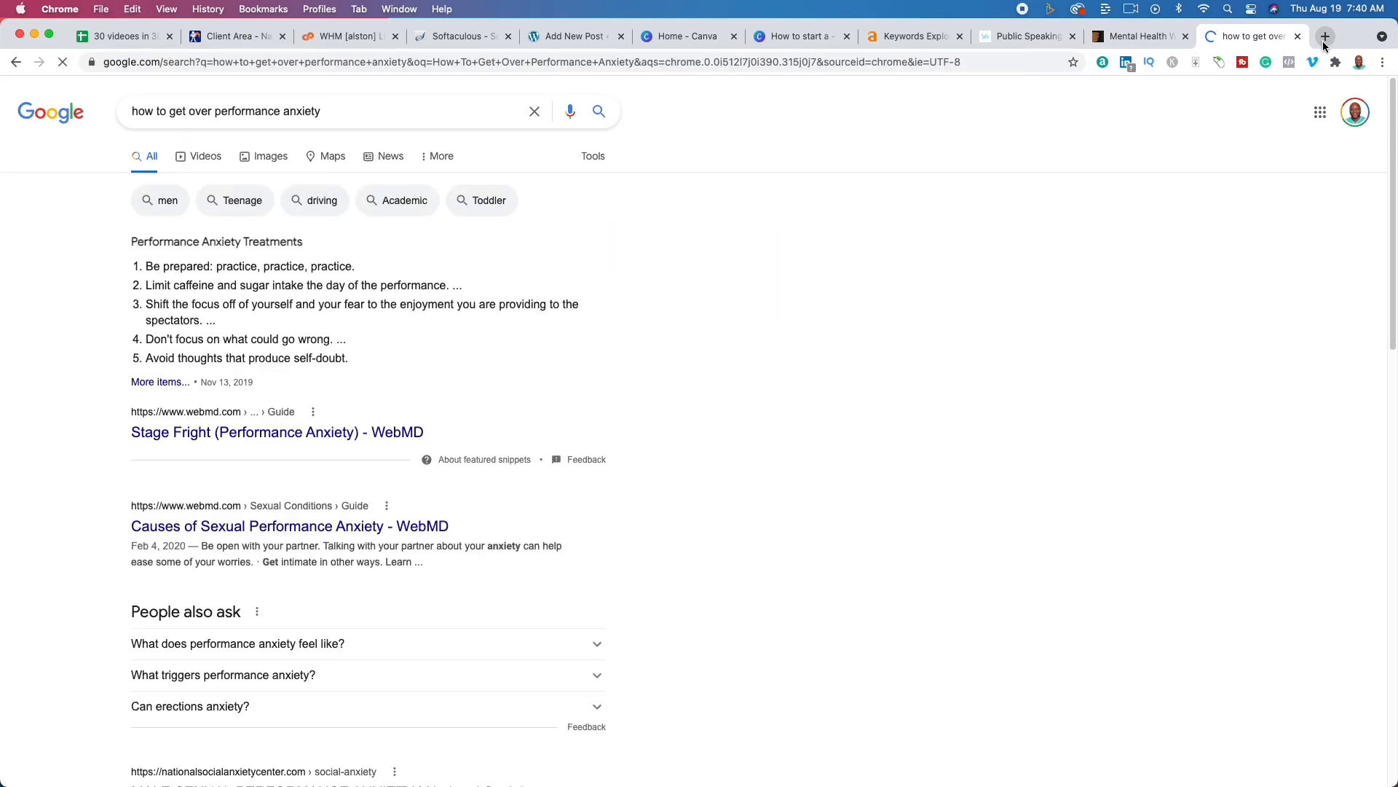
pyautogui.click(343, 437)
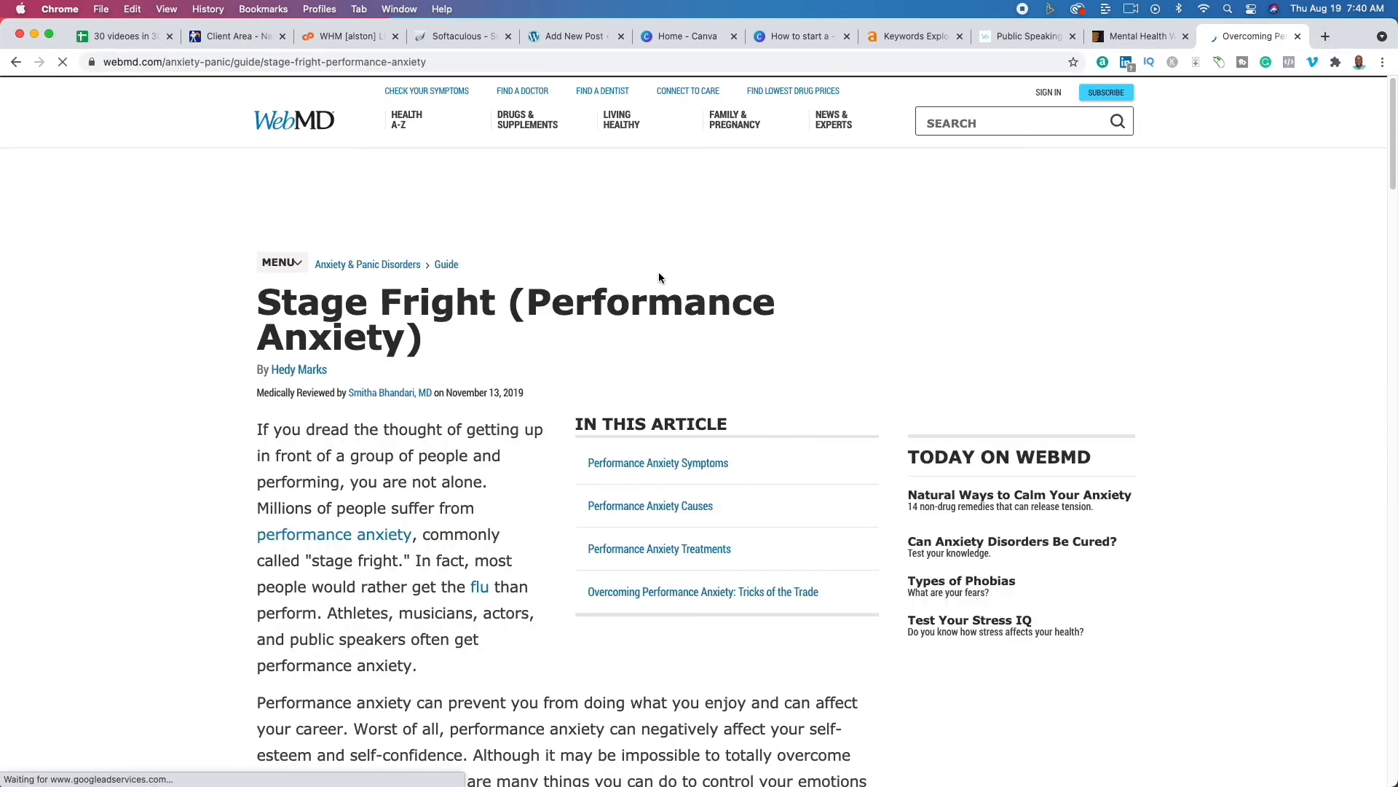
# Count the words of the whole WebMD article text with Word Counter Plus
pyautogui.moveTo(261, 302); pyautogui.dragTo(660, 518)
pyautogui.scroll(-15, 507, 551)
pyautogui.scroll(5, 505, 548)
pyautogui.scroll(10, 531, 559)
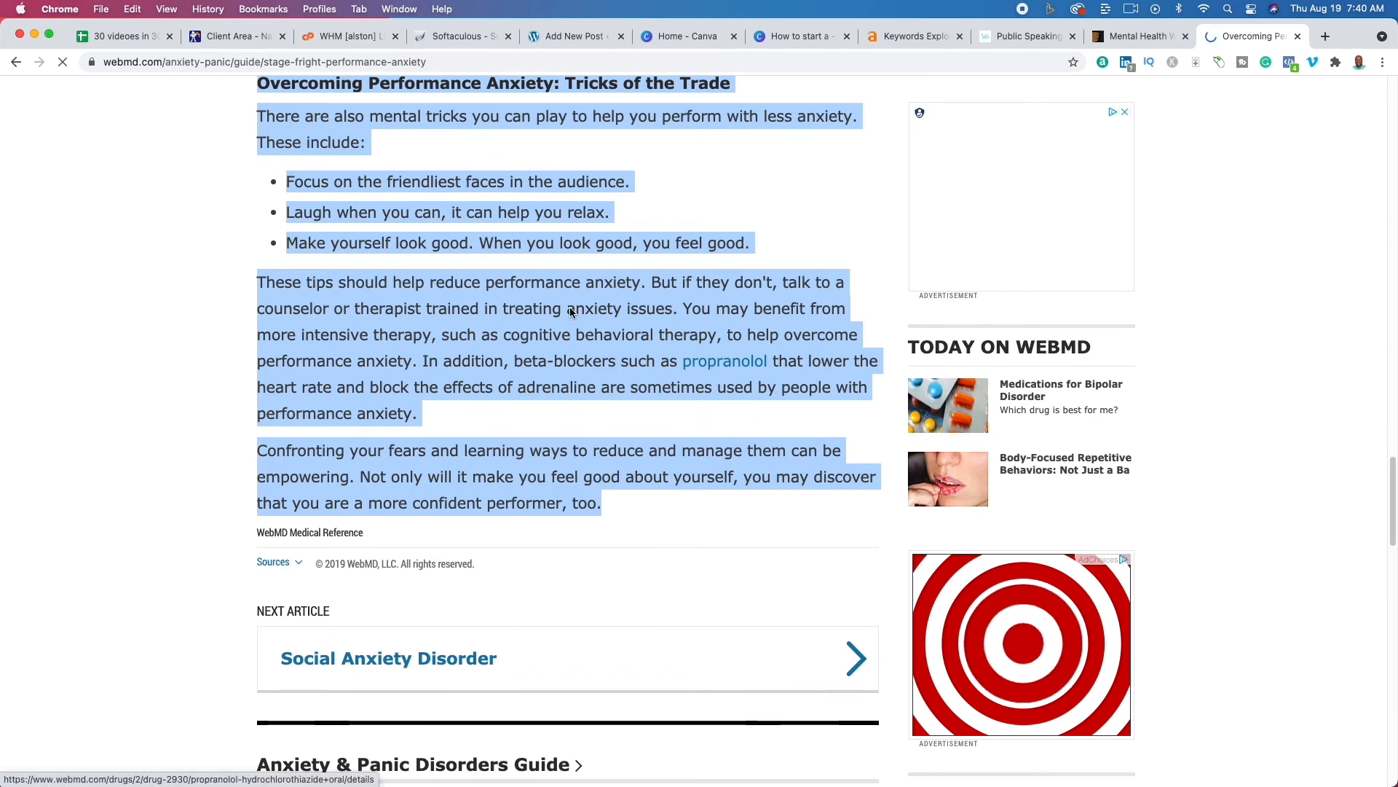
pyautogui.rightClick(569, 301)
pyautogui.click(669, 455)
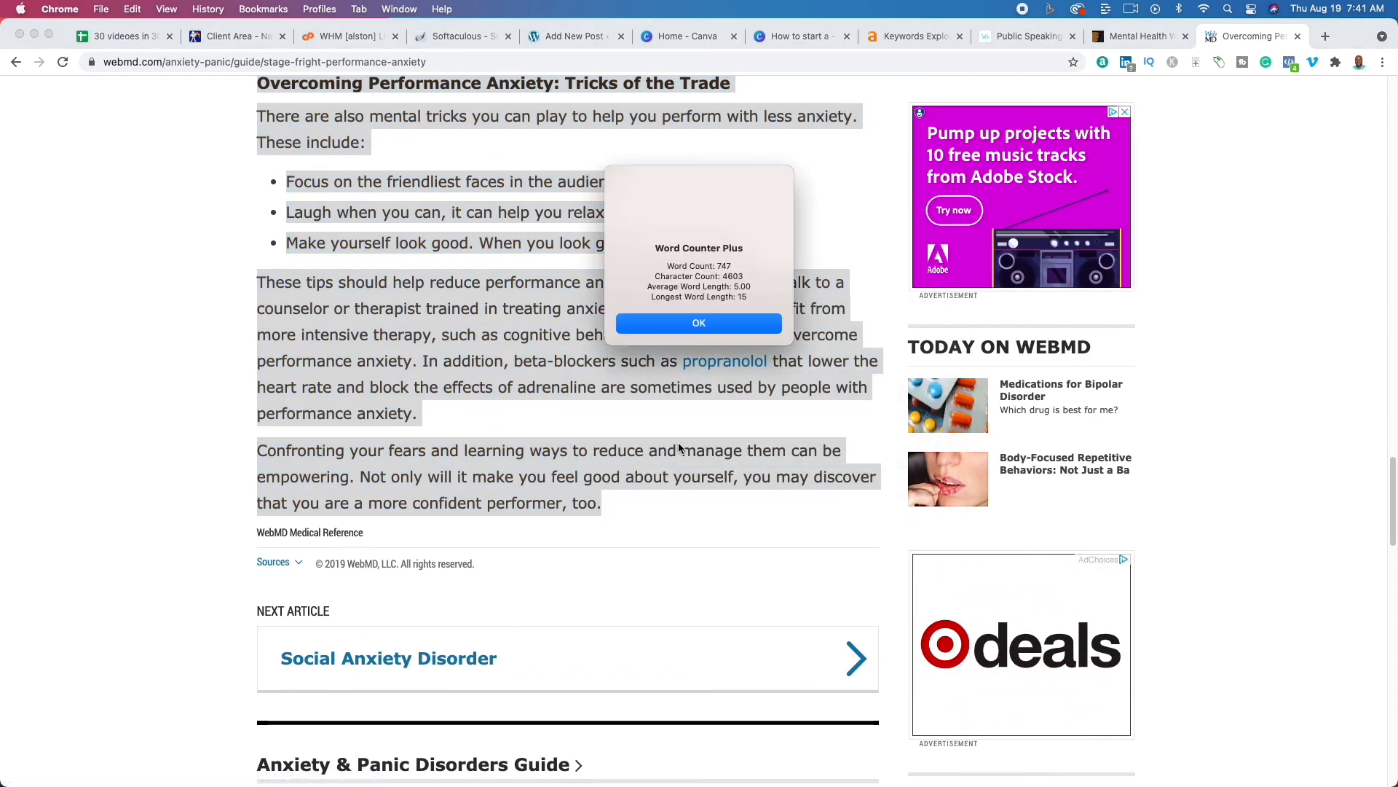
pyautogui.click(750, 326)
pyautogui.click(573, 336)
# Examine the WebMD article's introduction, symptoms, causes and tips sections, and return to the WordPress post
pyautogui.scroll(15, 574, 335)
pyautogui.scroll(10, 574, 336)
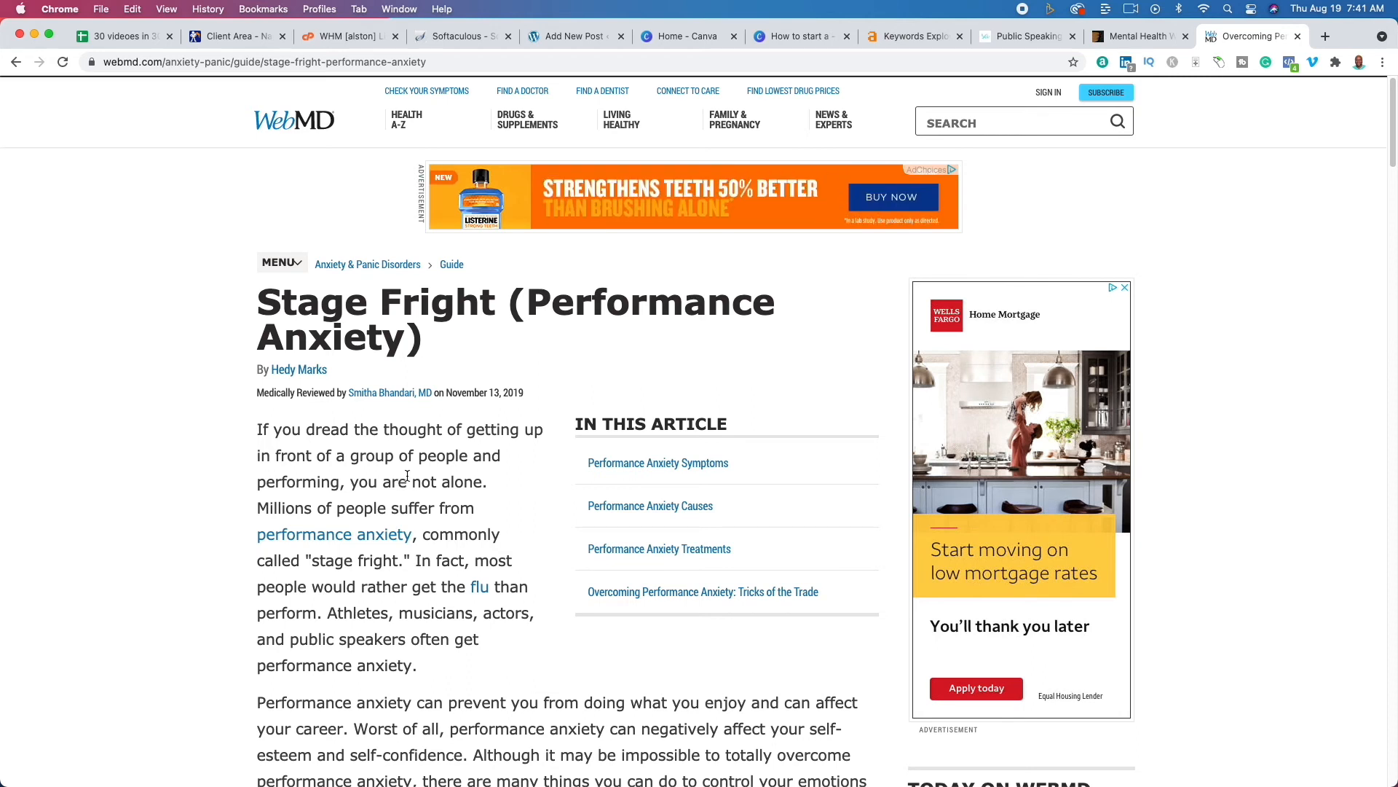
pyautogui.scroll(-2, 404, 478)
pyautogui.scroll(-1, 408, 475)
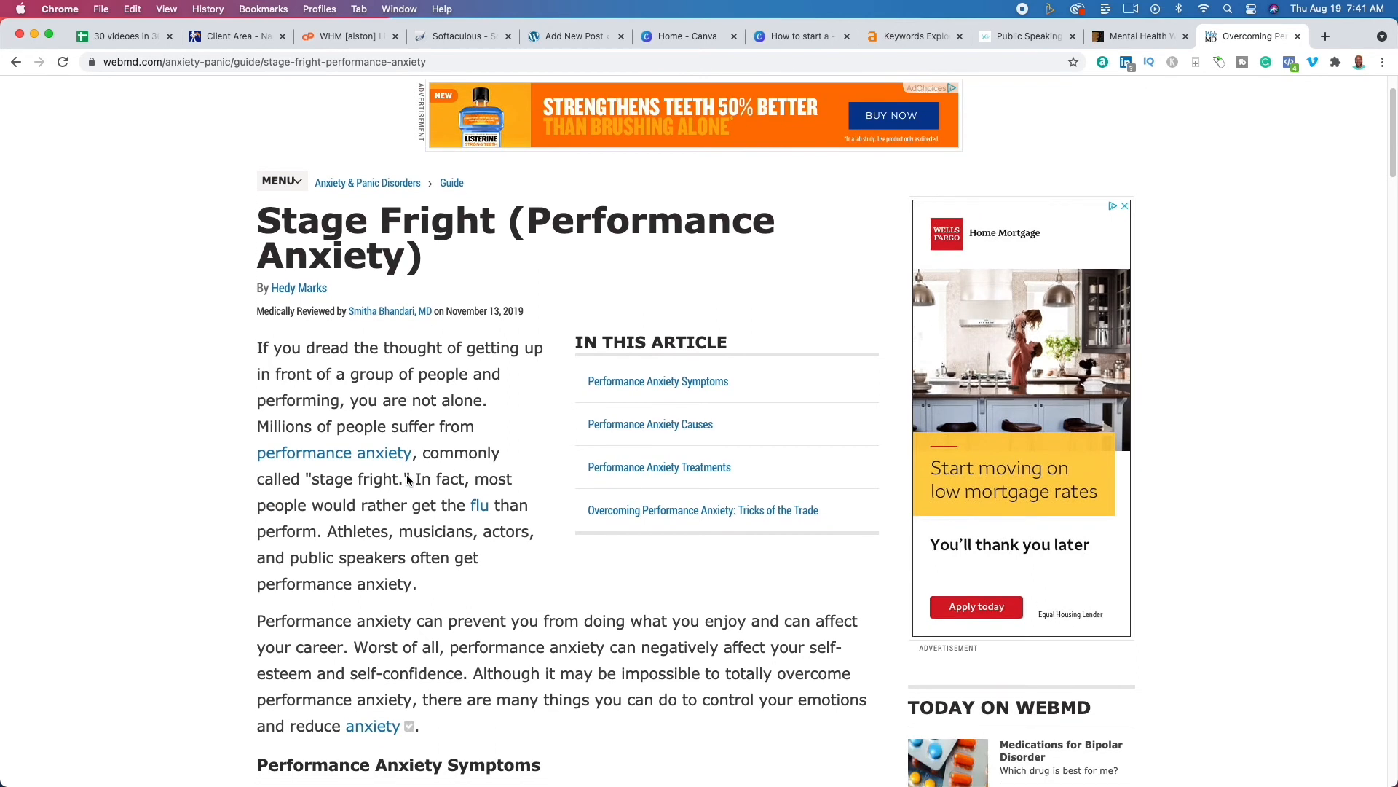
pyautogui.scroll(-15, 407, 475)
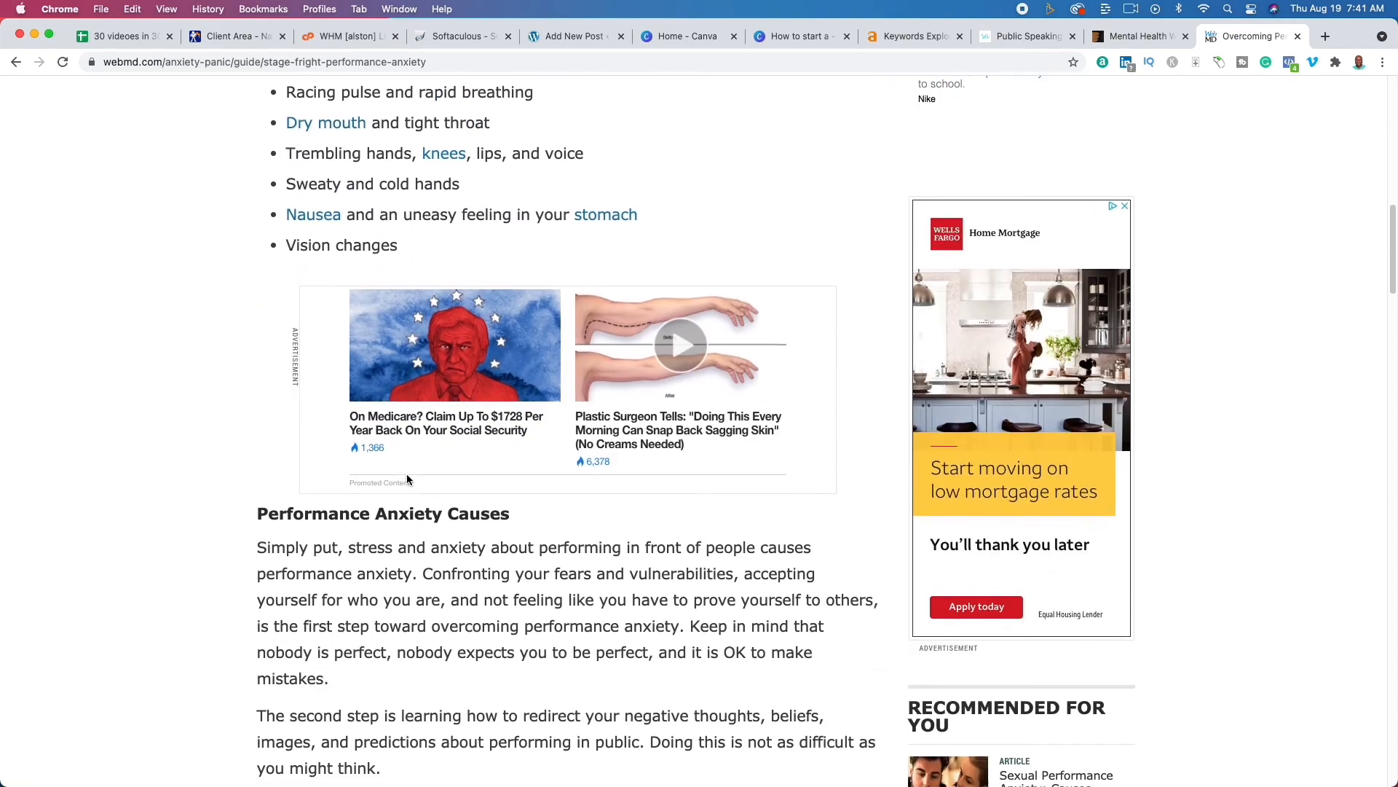
pyautogui.scroll(-6, 407, 478)
pyautogui.scroll(-9, 406, 473)
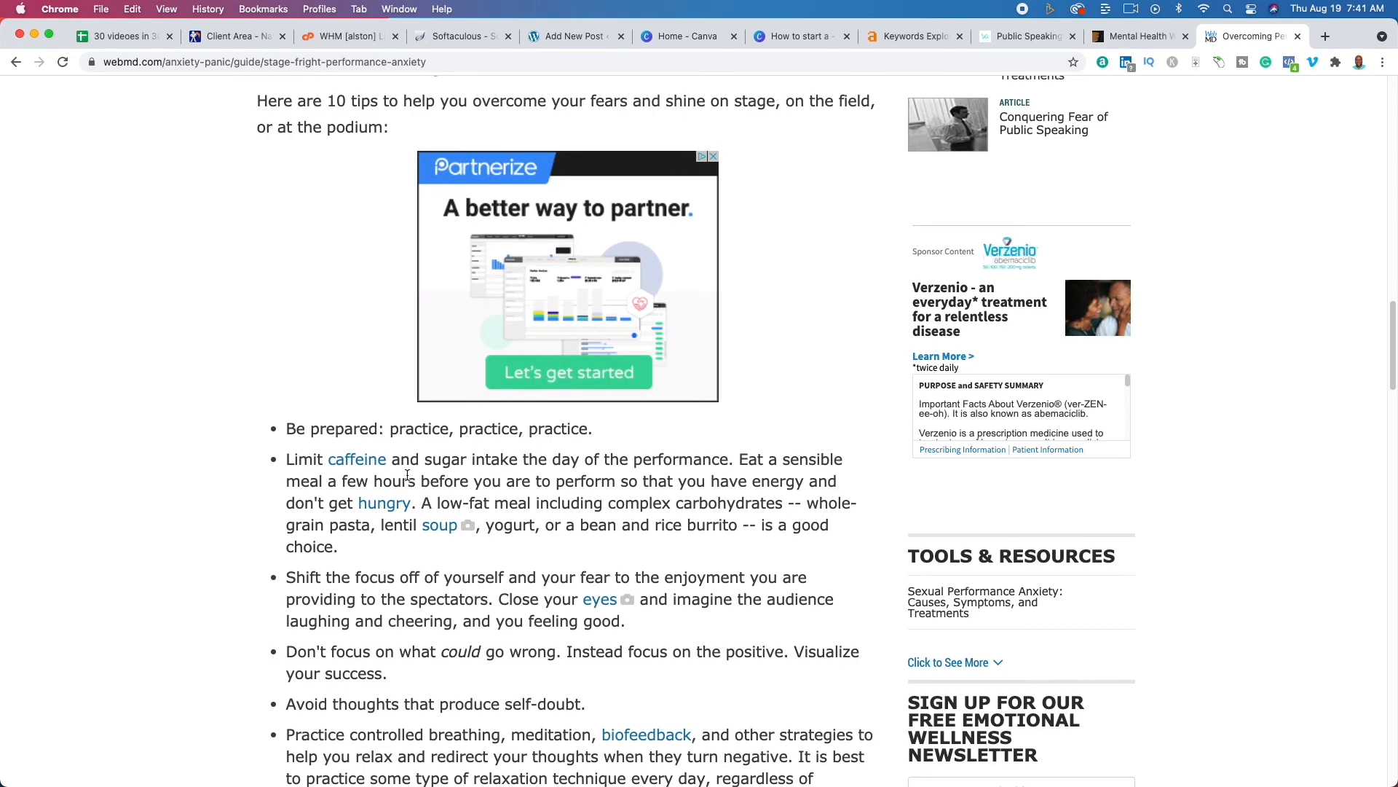
pyautogui.scroll(-5, 407, 475)
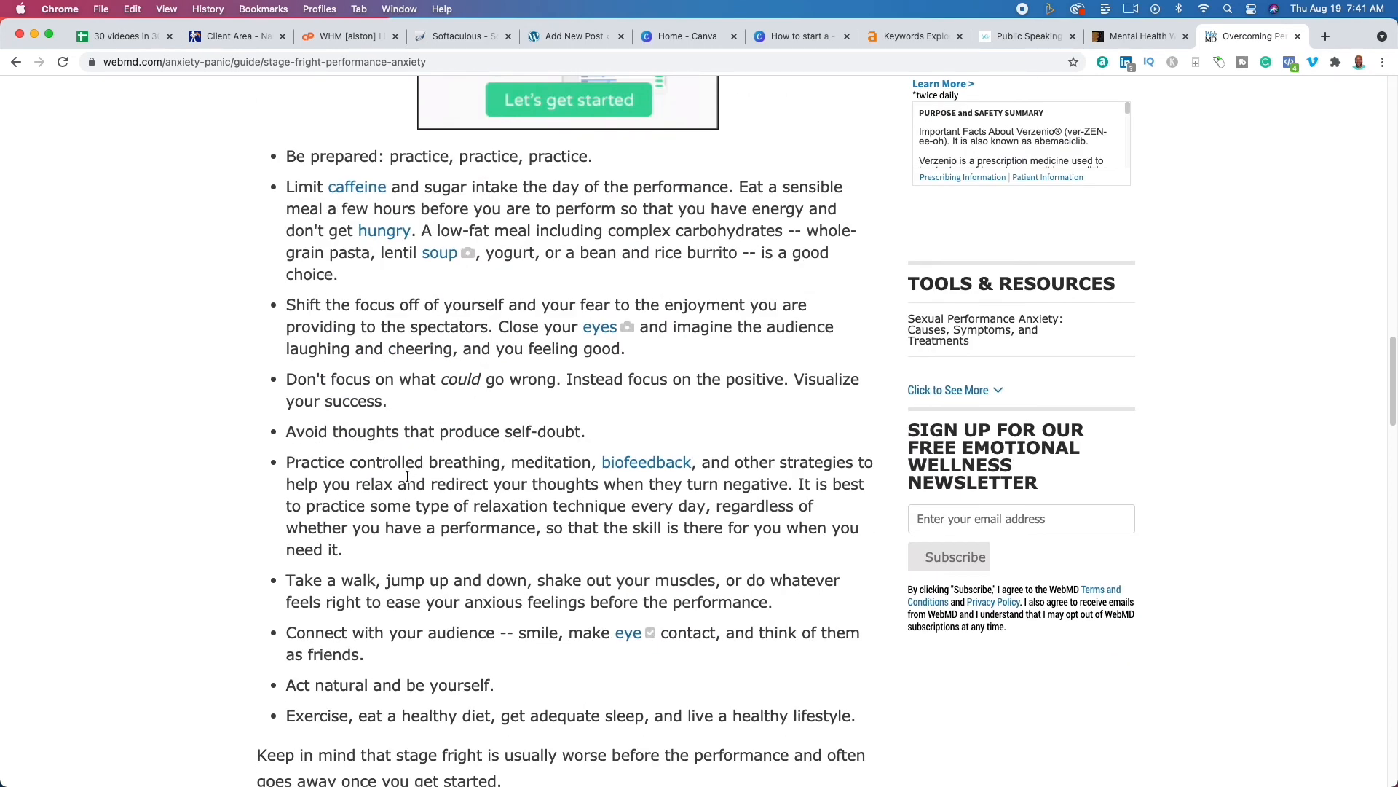
pyautogui.scroll(20, 659, 467)
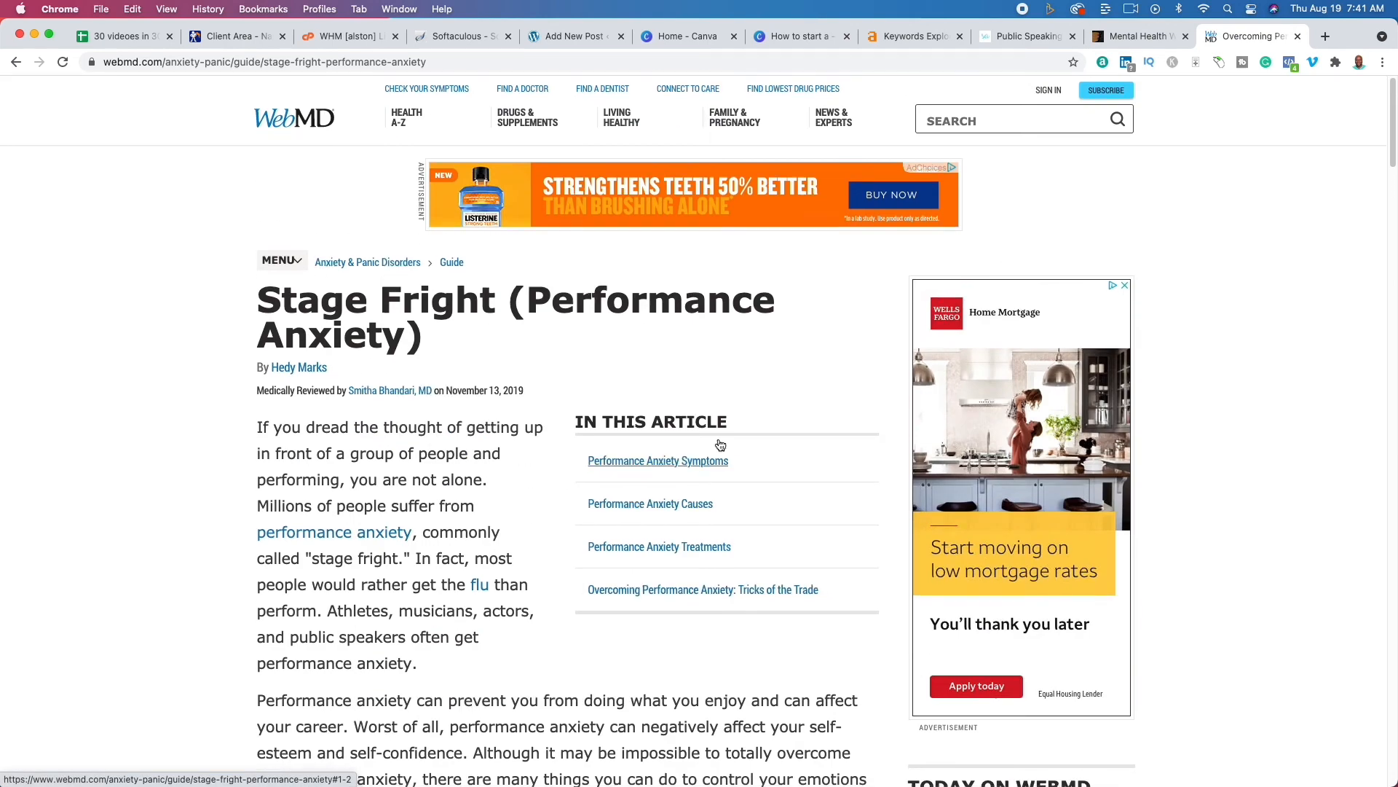
pyautogui.click(583, 37)
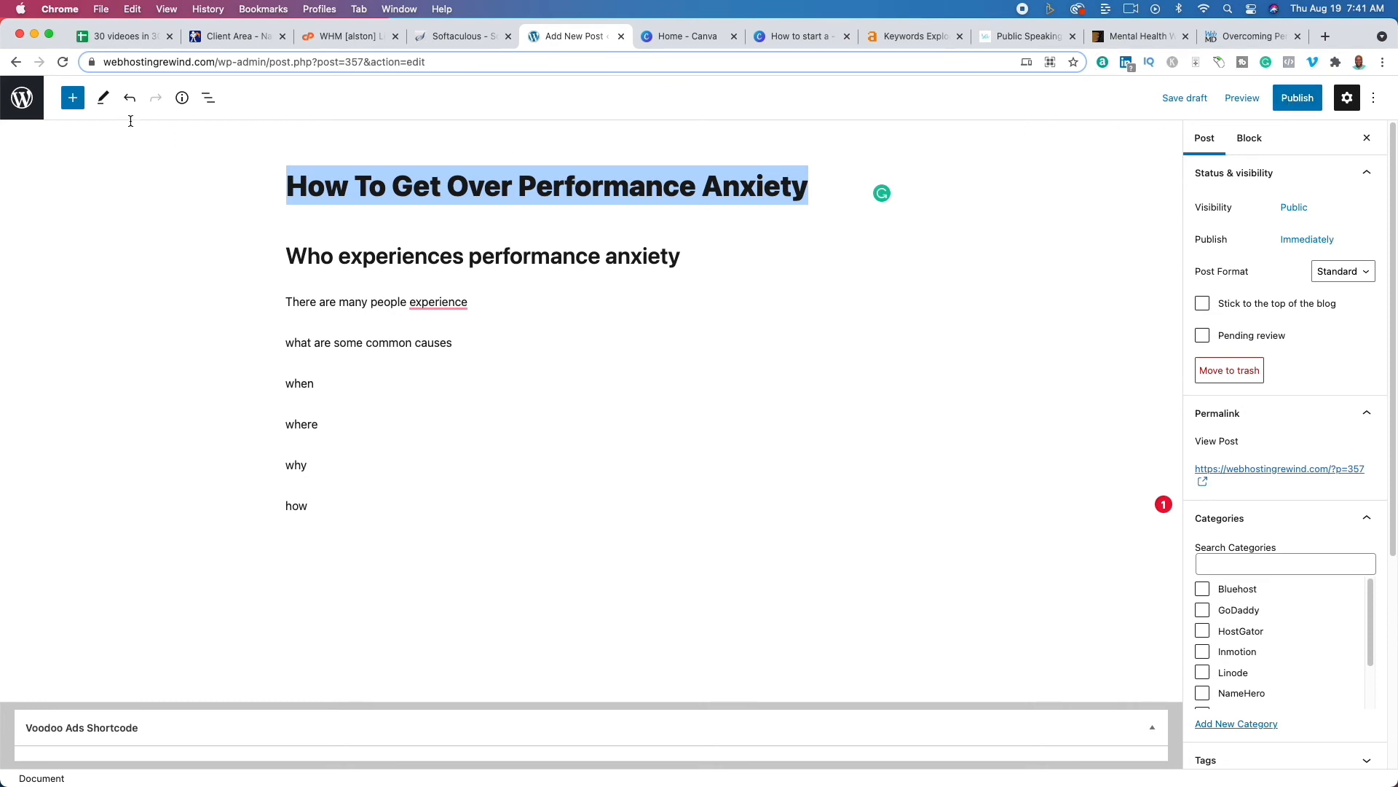
# Leave the WordPress post editor without saving and open slide 4 of the Canva presentation, with steps 9 to 12
pyautogui.click(22, 100)
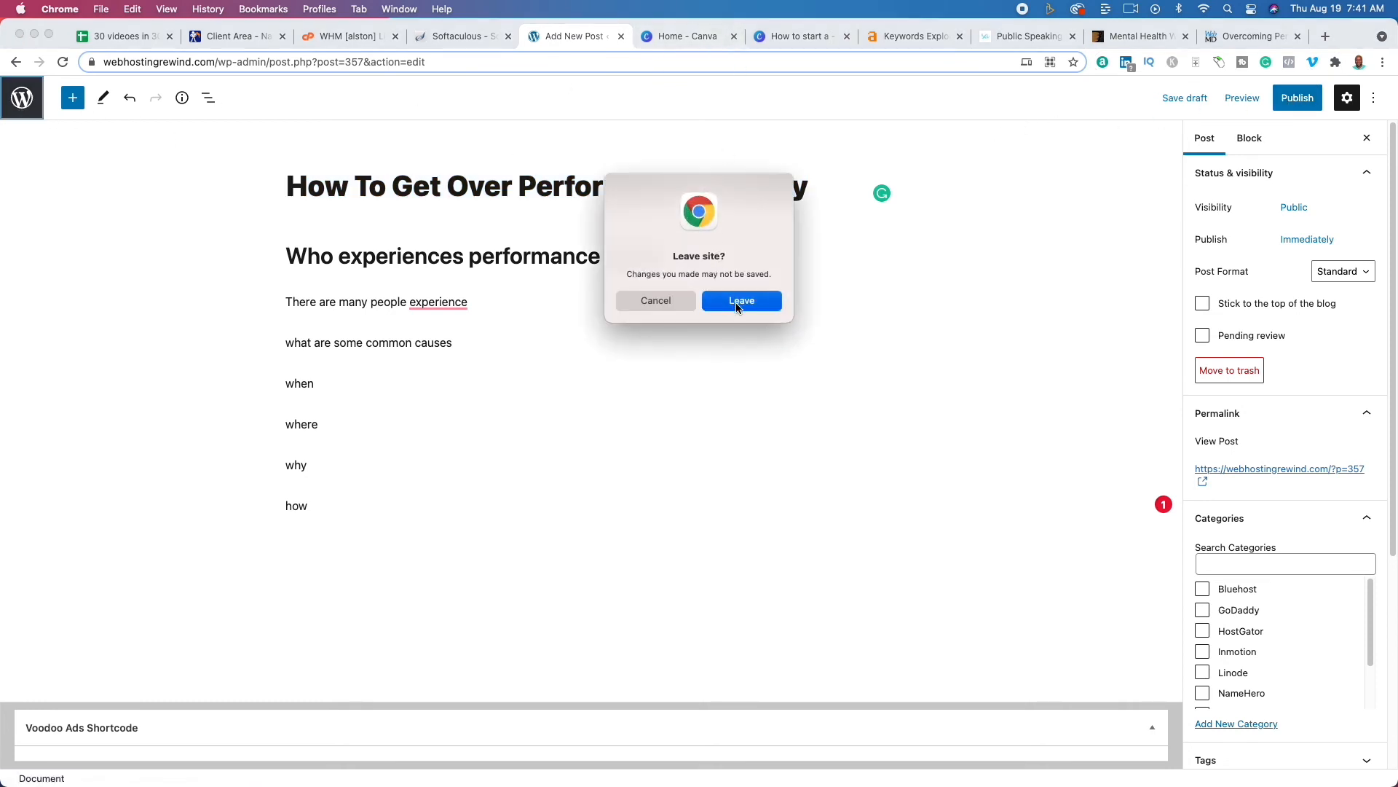
pyautogui.click(737, 307)
pyautogui.click(793, 38)
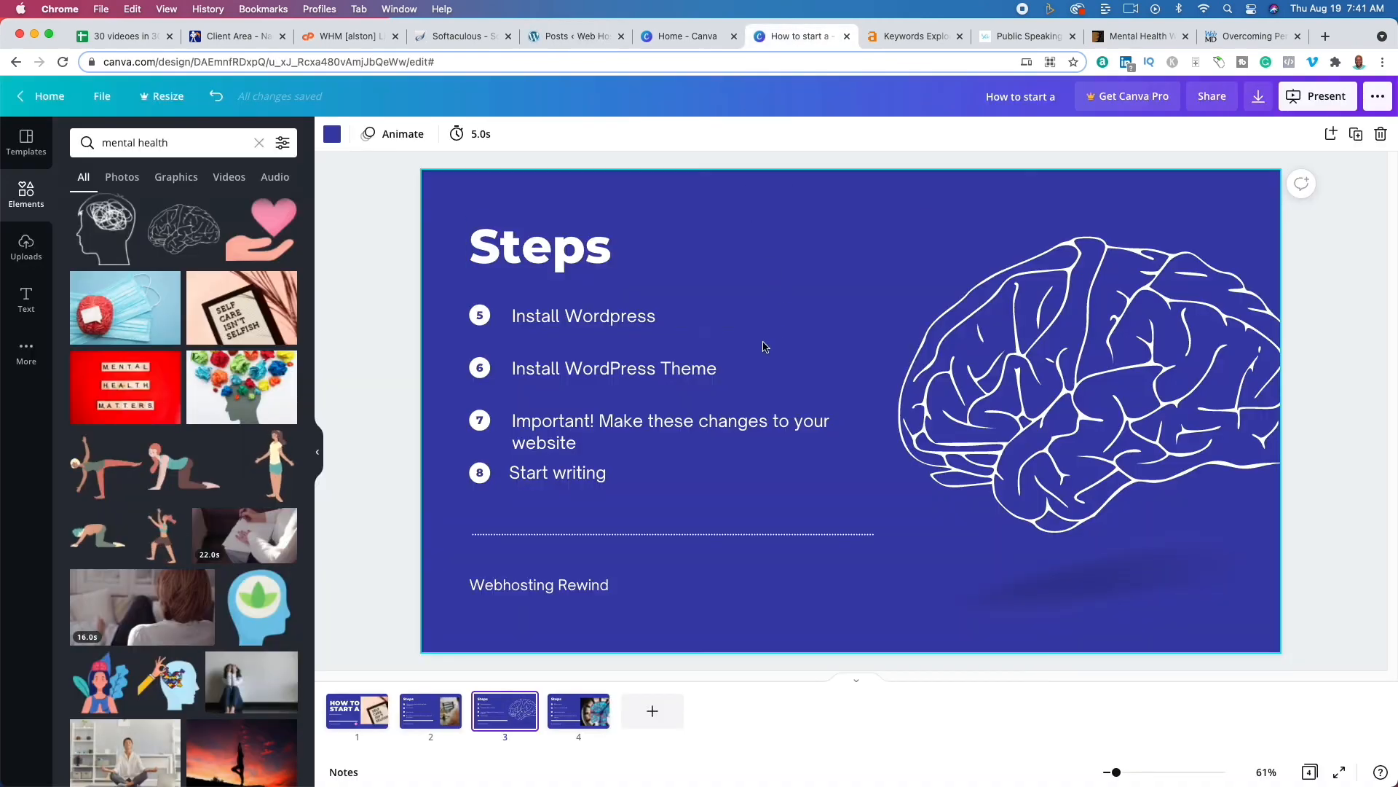
pyautogui.click(576, 721)
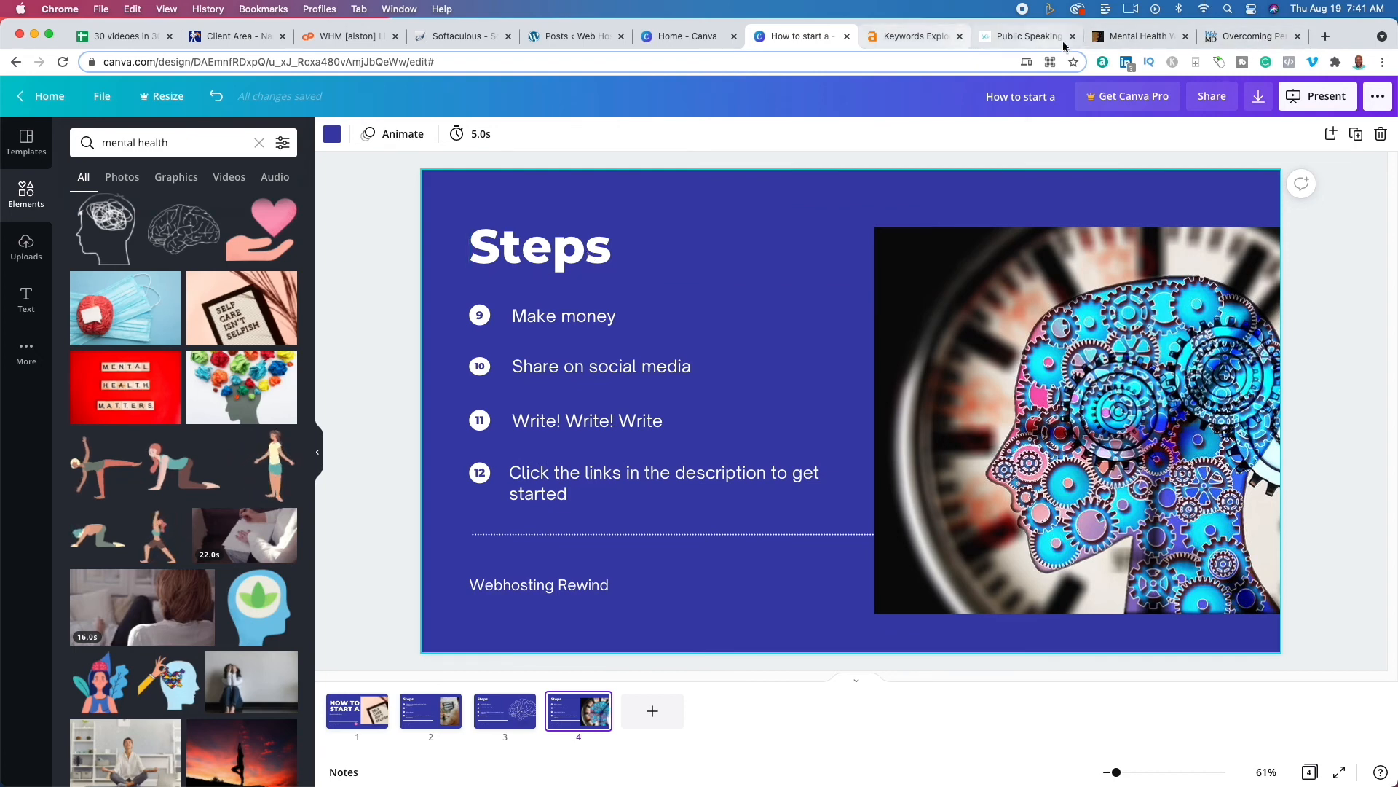
# Examine the ads and affiliate links in the About Social Anxiety article "Where to Find Public Speaking Classes"
pyautogui.click(1021, 38)
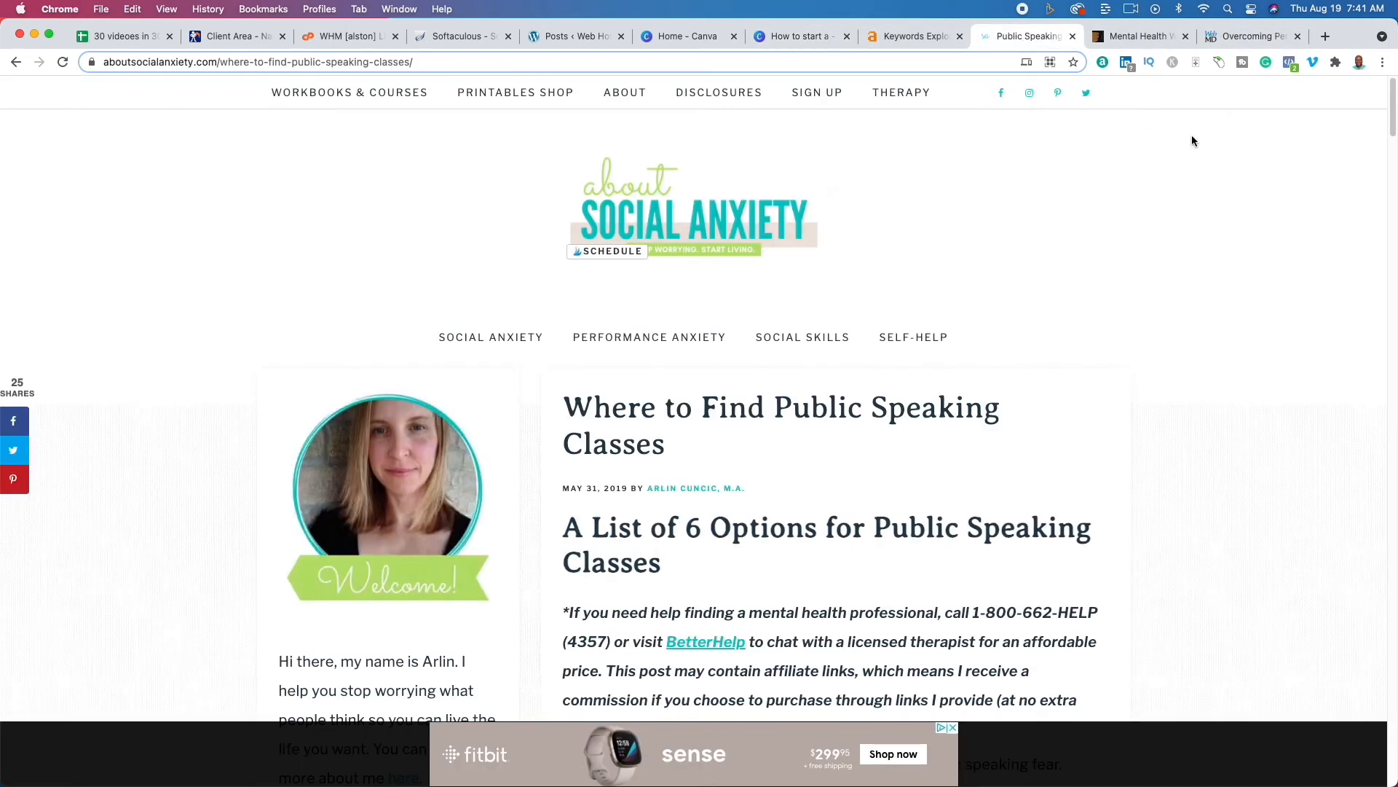
pyautogui.scroll(-12, 845, 355)
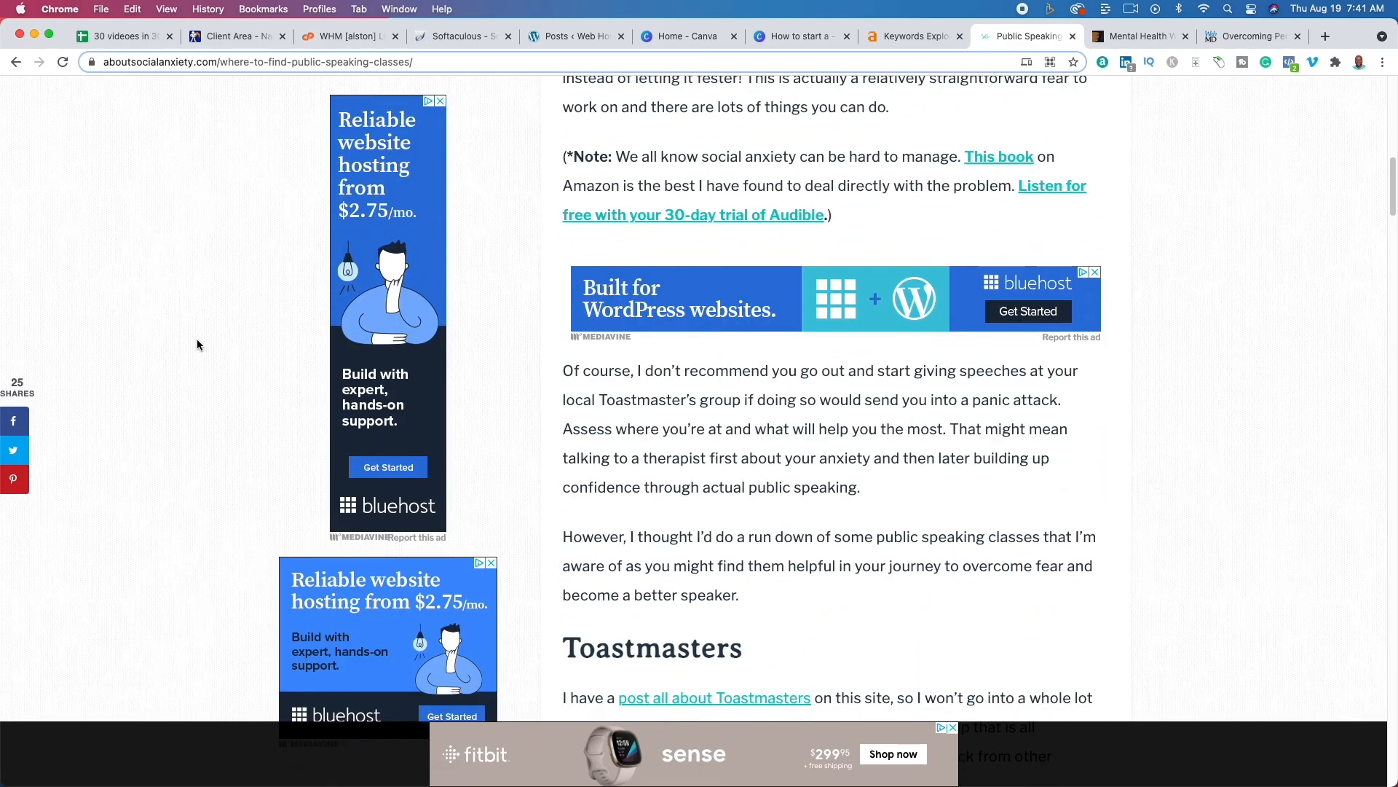
pyautogui.scroll(-6, 843, 393)
pyautogui.scroll(3, 844, 396)
pyautogui.scroll(4, 845, 396)
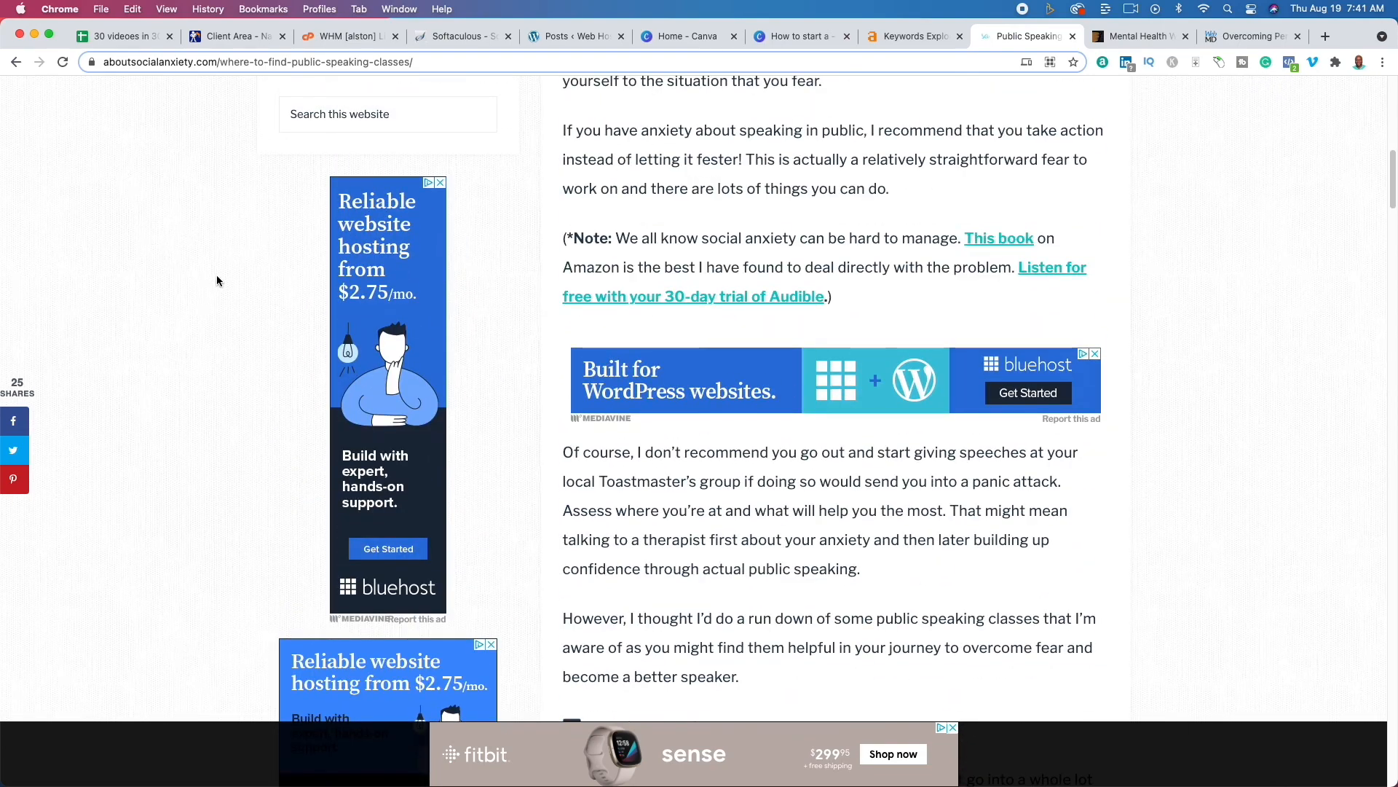
pyautogui.scroll(8, 217, 276)
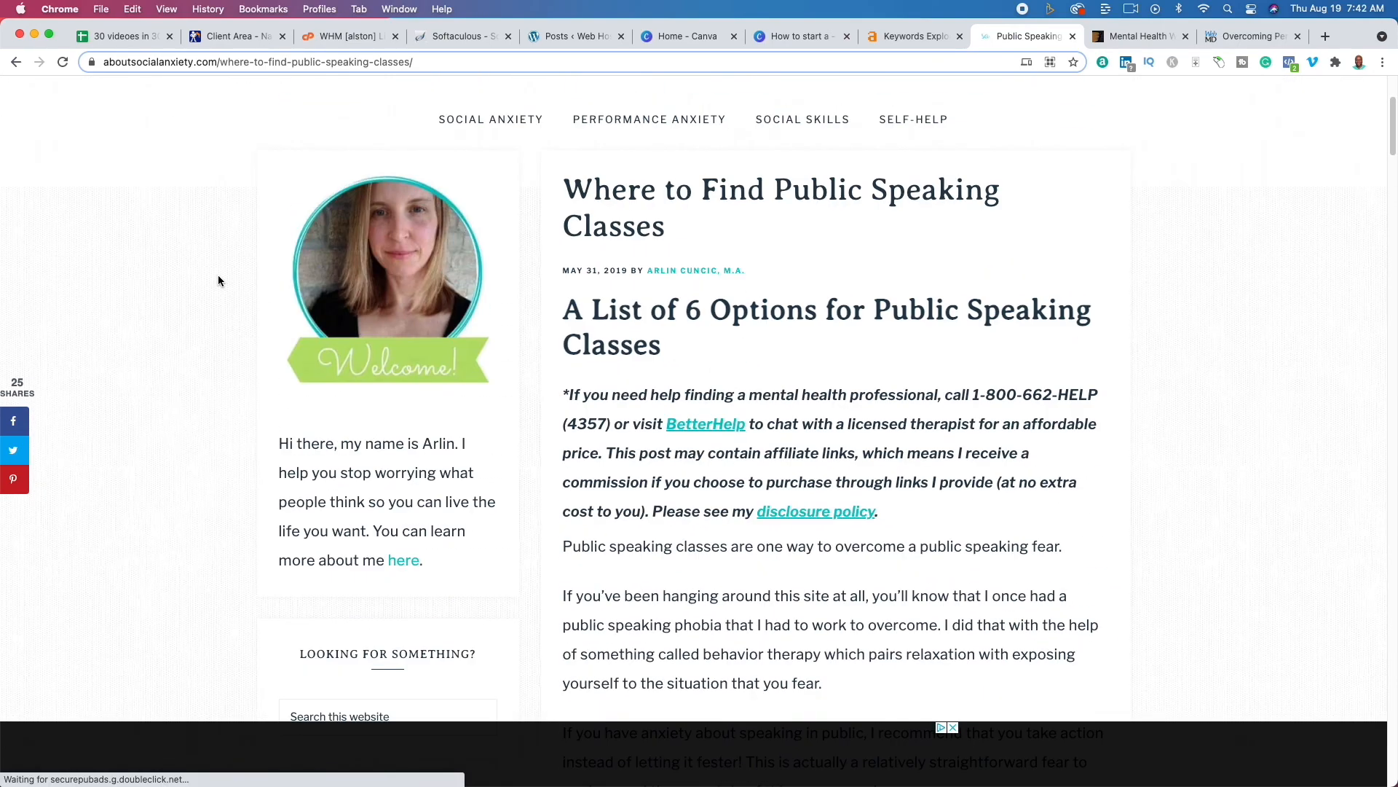
pyautogui.scroll(3, 217, 276)
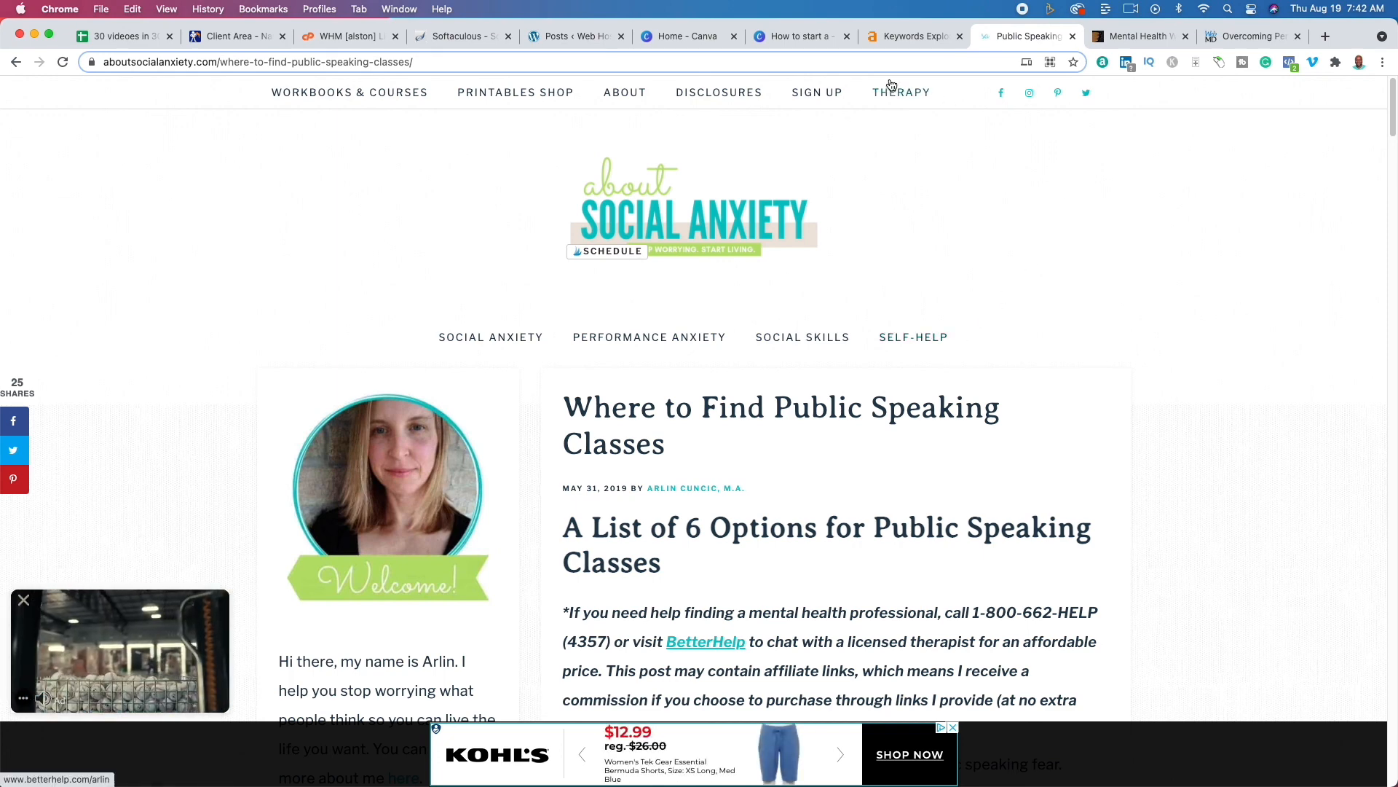
# Return to the Canva design and present slide 4 in full screen with the Standard presentation type
pyautogui.click(811, 36)
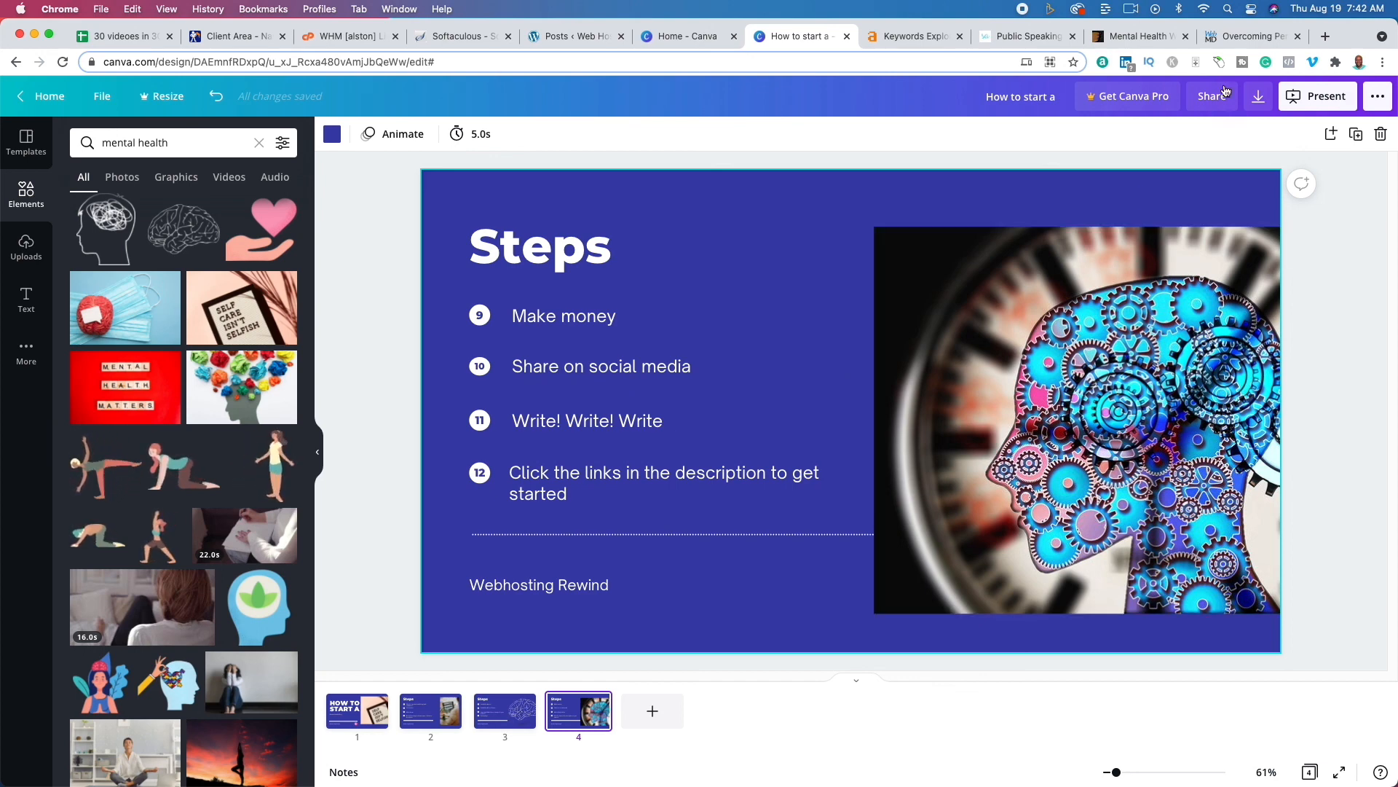
pyautogui.click(1313, 97)
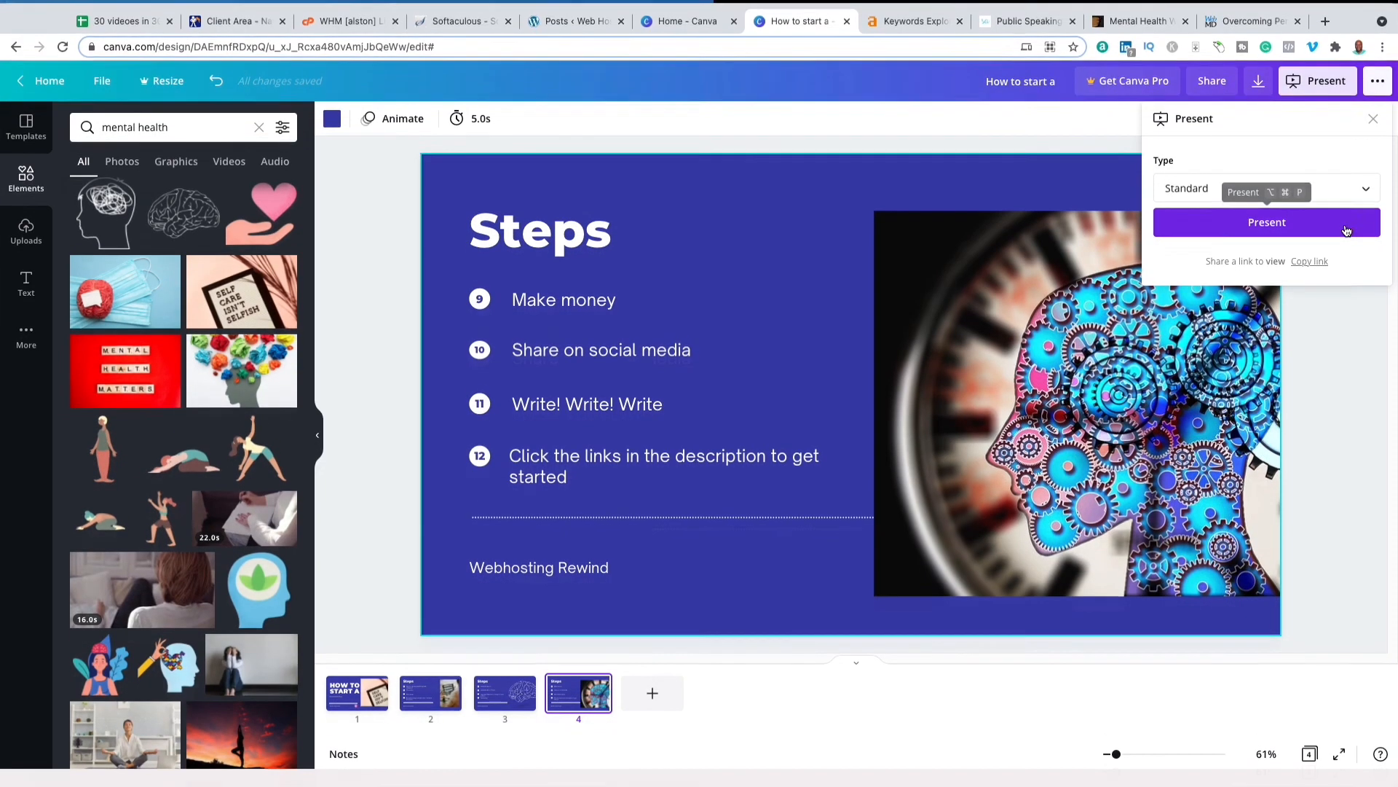
pyautogui.click(1346, 231)
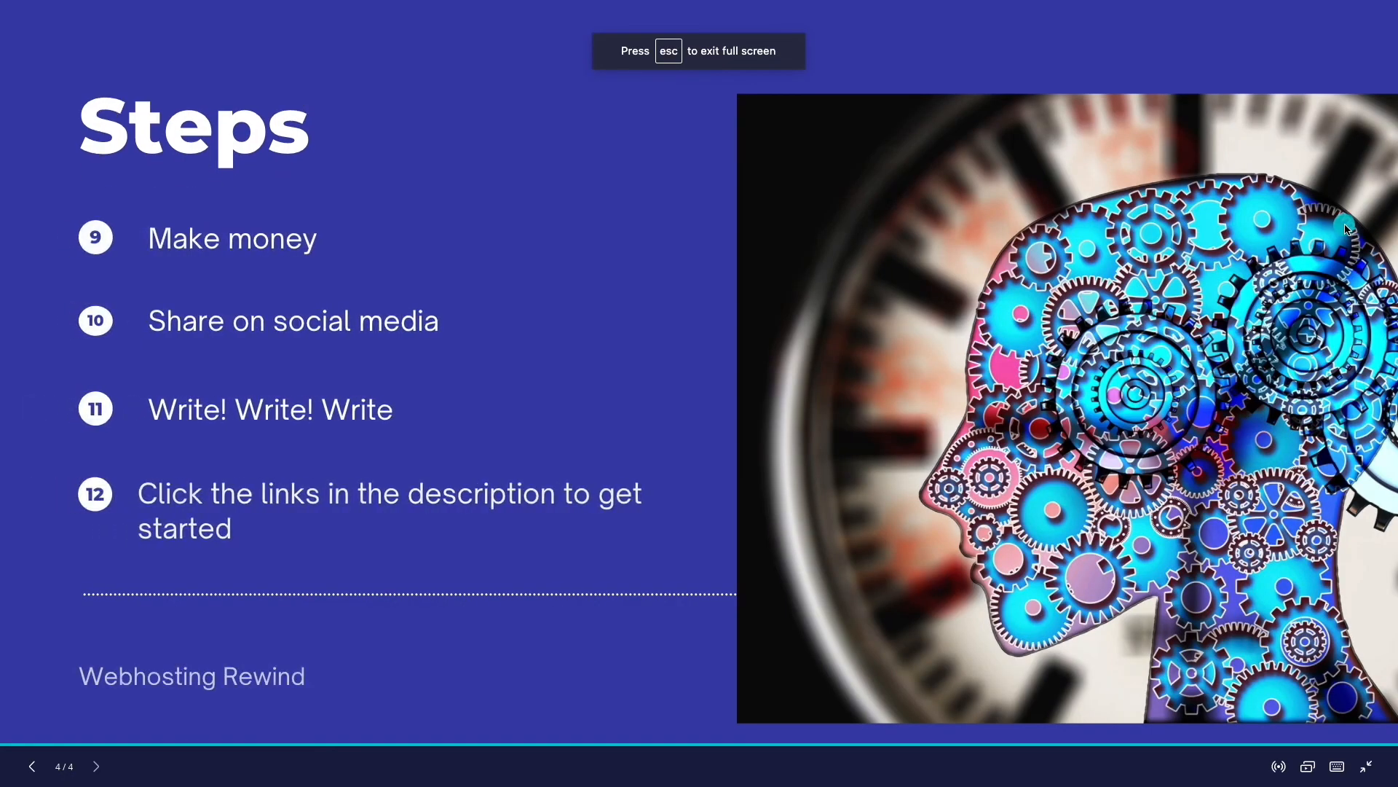